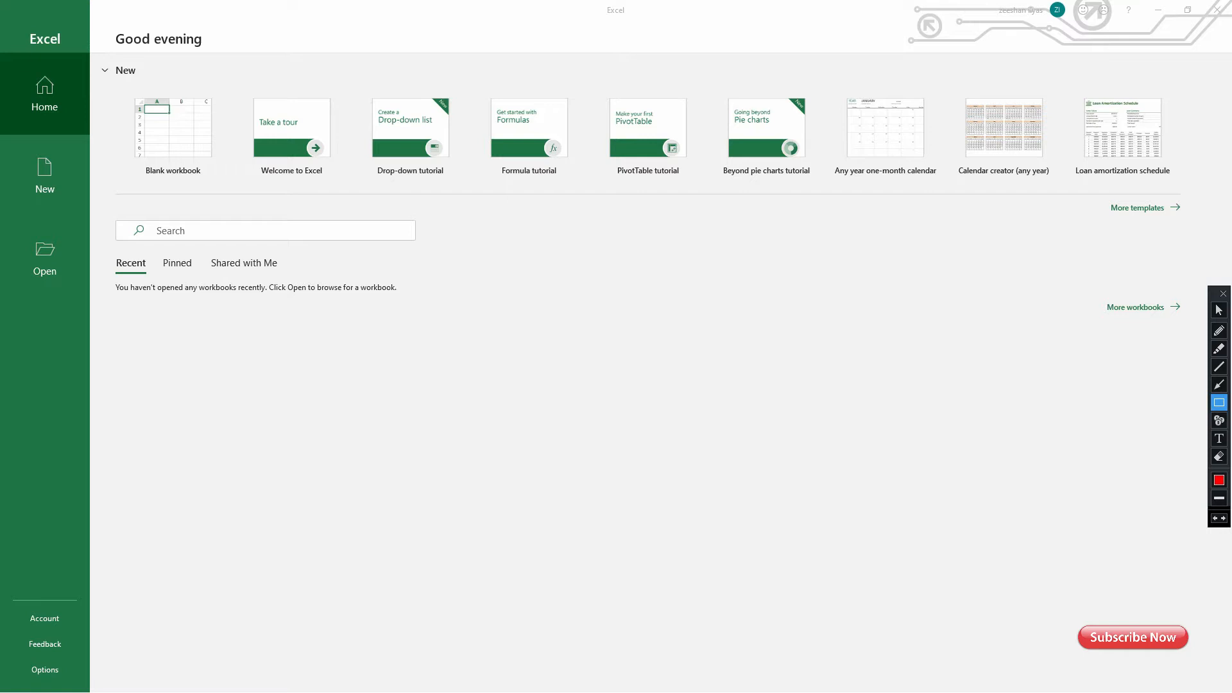
Outline the start page's template row and its Recent, Pinned and Shared with Me headings with separate red rectangles.
{"action": "mouse_move", "coordinate": [98, 92]}
{"action": "left_mouse_down"}
{"action": "mouse_move", "coordinate": [172, 187]}
{"action": "mouse_move", "coordinate": [1203, 202]}
{"action": "left_mouse_up"}
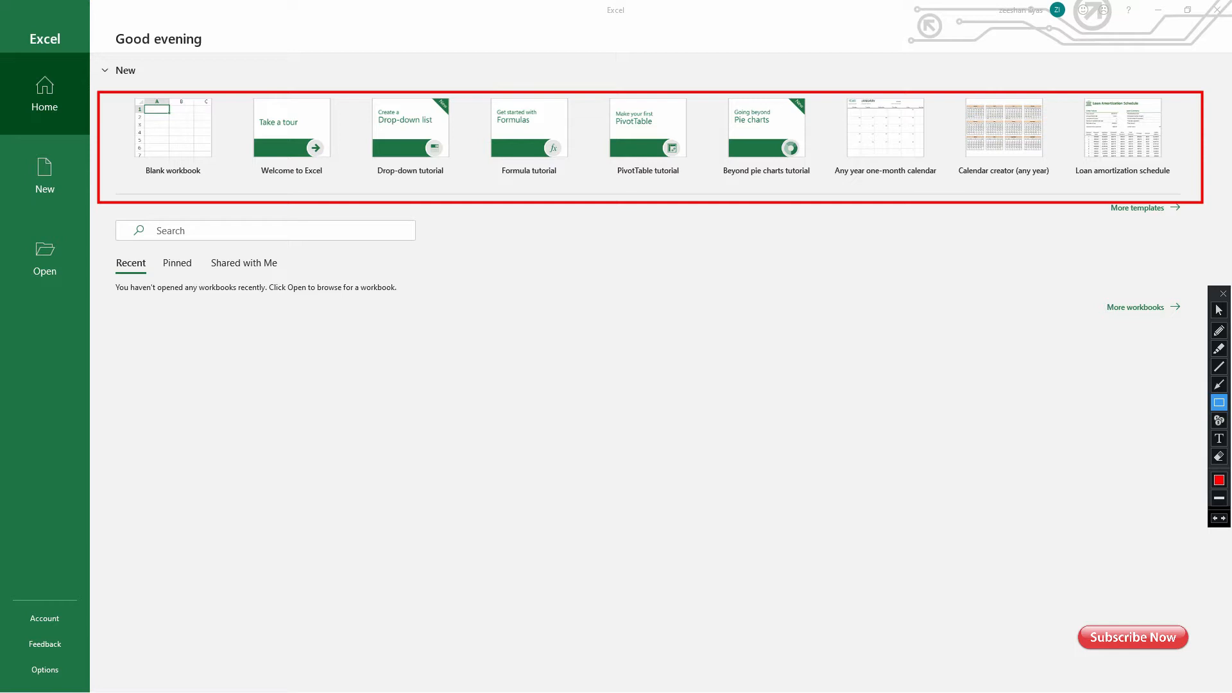
{"action": "mouse_move", "coordinate": [109, 246]}
{"action": "left_mouse_down"}
{"action": "mouse_move", "coordinate": [127, 275]}
{"action": "mouse_move", "coordinate": [153, 276]}
{"action": "left_mouse_up"}
{"action": "left_click_drag", "start_coordinate": [159, 249], "coordinate": [203, 277]}
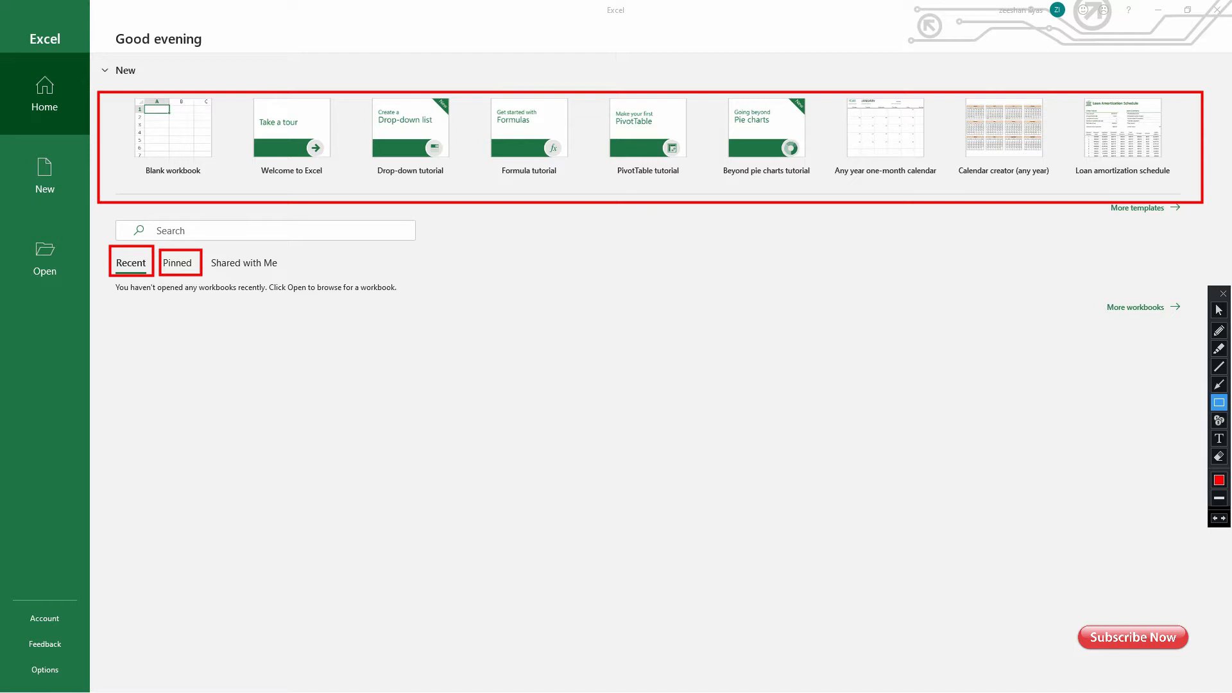
{"action": "mouse_move", "coordinate": [207, 251]}
{"action": "left_mouse_down"}
{"action": "mouse_move", "coordinate": [224, 272]}
{"action": "mouse_move", "coordinate": [286, 276]}
{"action": "left_mouse_up"}
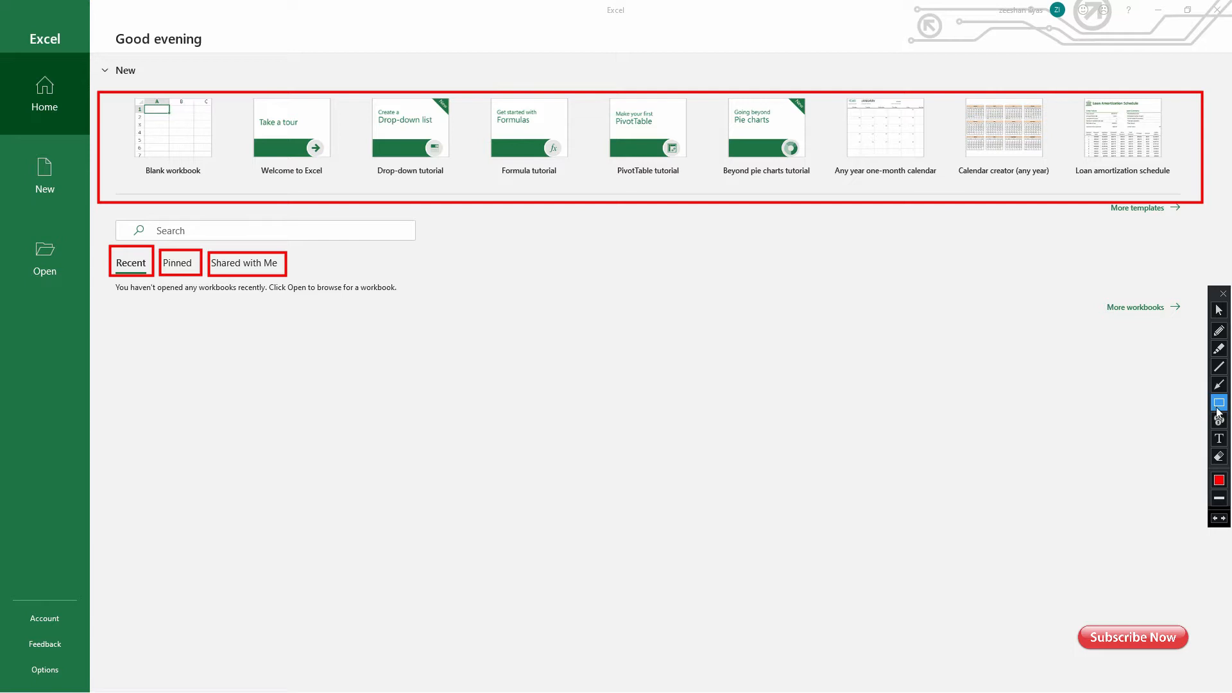
Undo all red rectangle annotations on the start page.
{"action": "key", "text": "ctrl+z"}
{"action": "key", "text": "ctrl+z"}
{"action": "key", "text": "ctrl+z"}
{"action": "key", "text": "ctrl+z"}
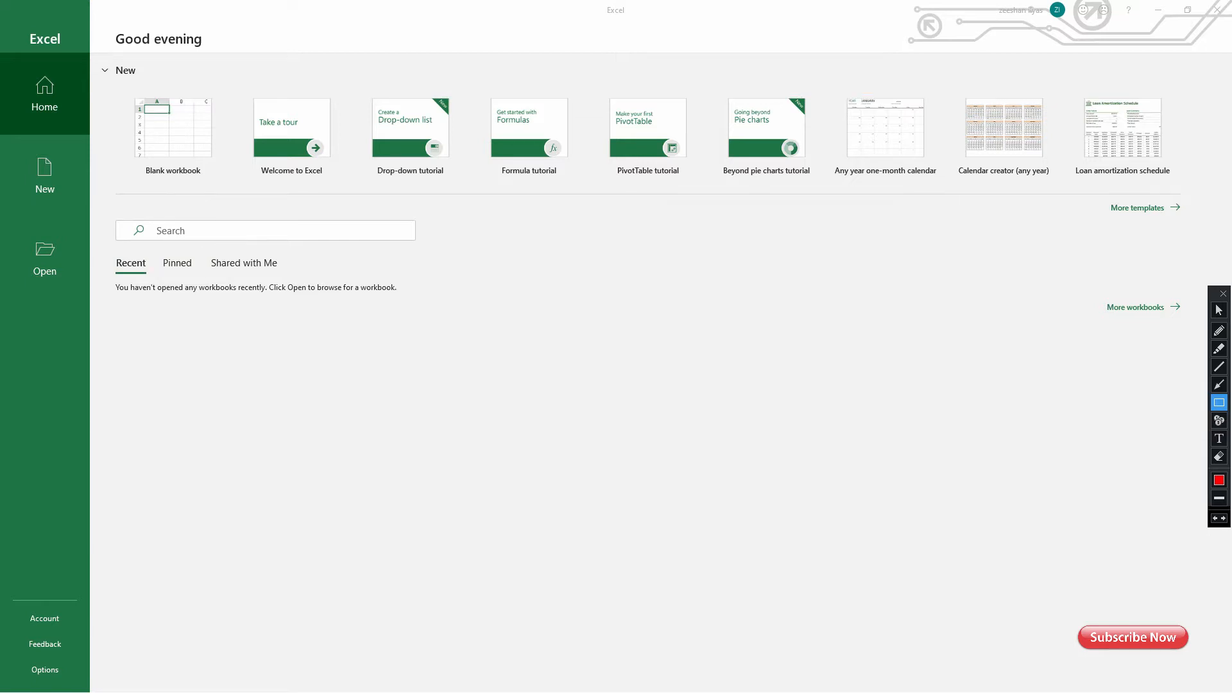
Outline the New entry with a red rectangle, return to the non-drawing cursor, and open the New page.
{"action": "mouse_move", "coordinate": [1, 141]}
{"action": "left_mouse_down"}
{"action": "mouse_move", "coordinate": [56, 206]}
{"action": "mouse_move", "coordinate": [85, 220]}
{"action": "left_mouse_up"}
{"action": "left_click", "coordinate": [1222, 317]}
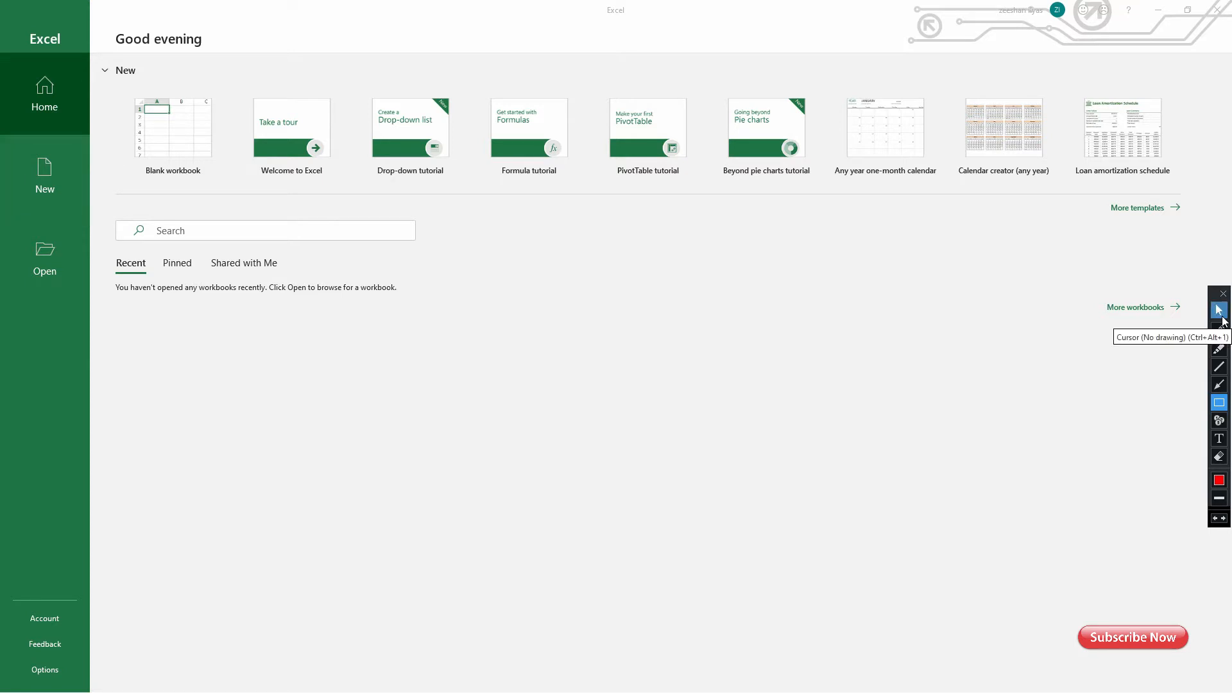
{"action": "left_click", "coordinate": [1221, 317]}
{"action": "left_click", "coordinate": [45, 186]}
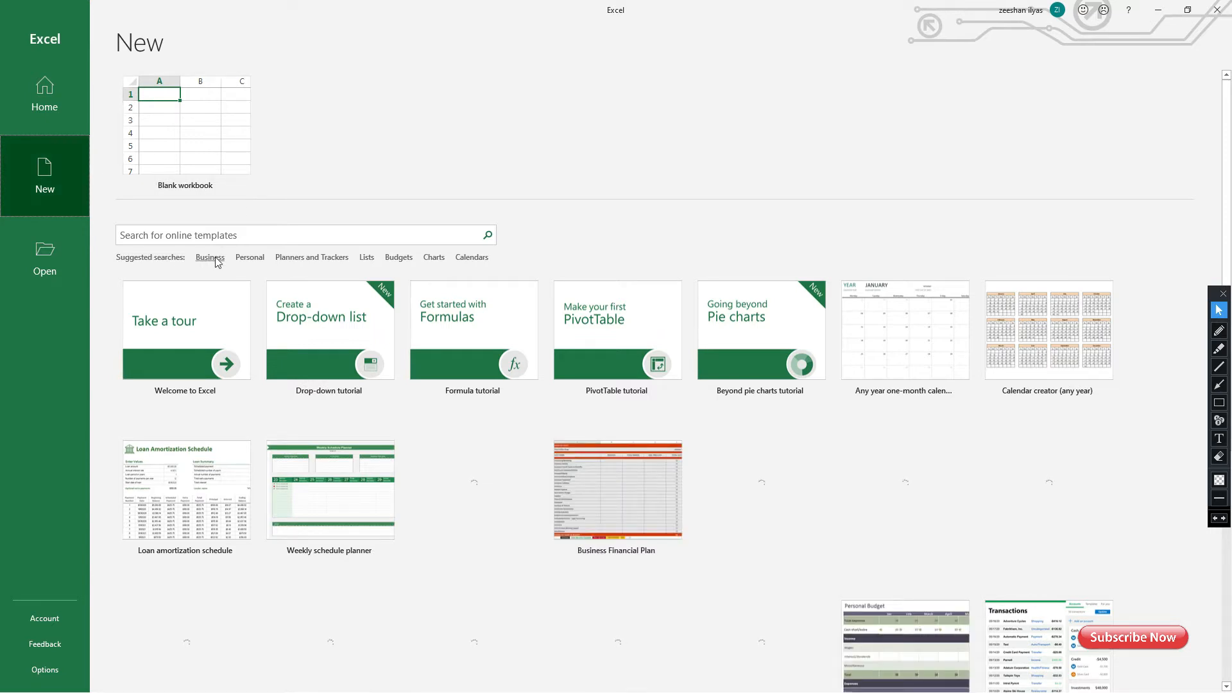
Outline the gallery of online templates with a red rectangle, and clear it by returning to the non-drawing cursor.
{"action": "left_click", "coordinate": [1219, 402]}
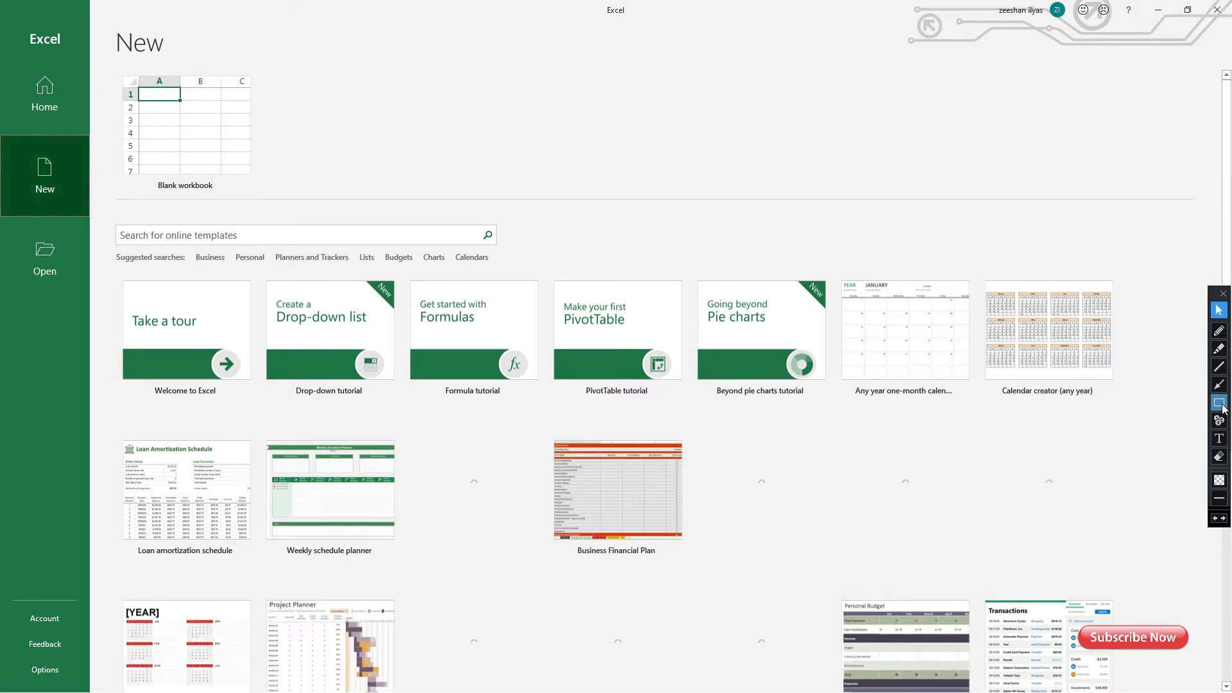
{"action": "mouse_move", "coordinate": [132, 252]}
{"action": "left_mouse_down"}
{"action": "mouse_move", "coordinate": [187, 452]}
{"action": "mouse_move", "coordinate": [758, 691]}
{"action": "mouse_move", "coordinate": [1143, 675]}
{"action": "left_mouse_up"}
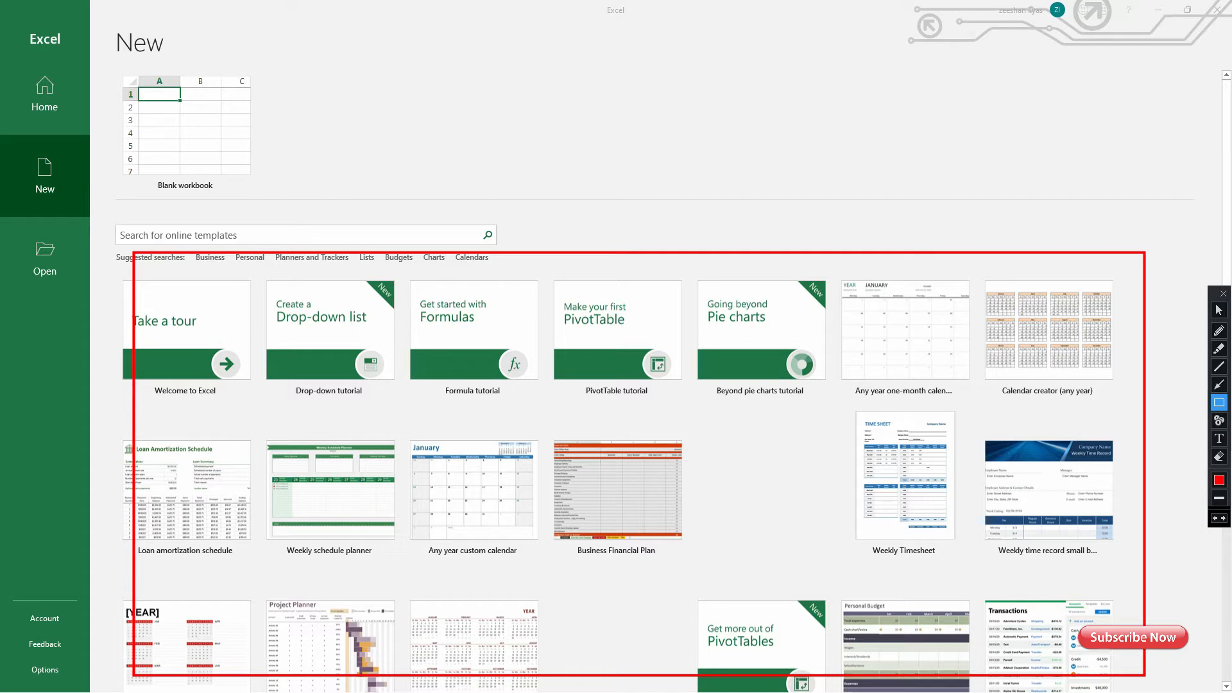
{"action": "left_click", "coordinate": [1218, 310]}
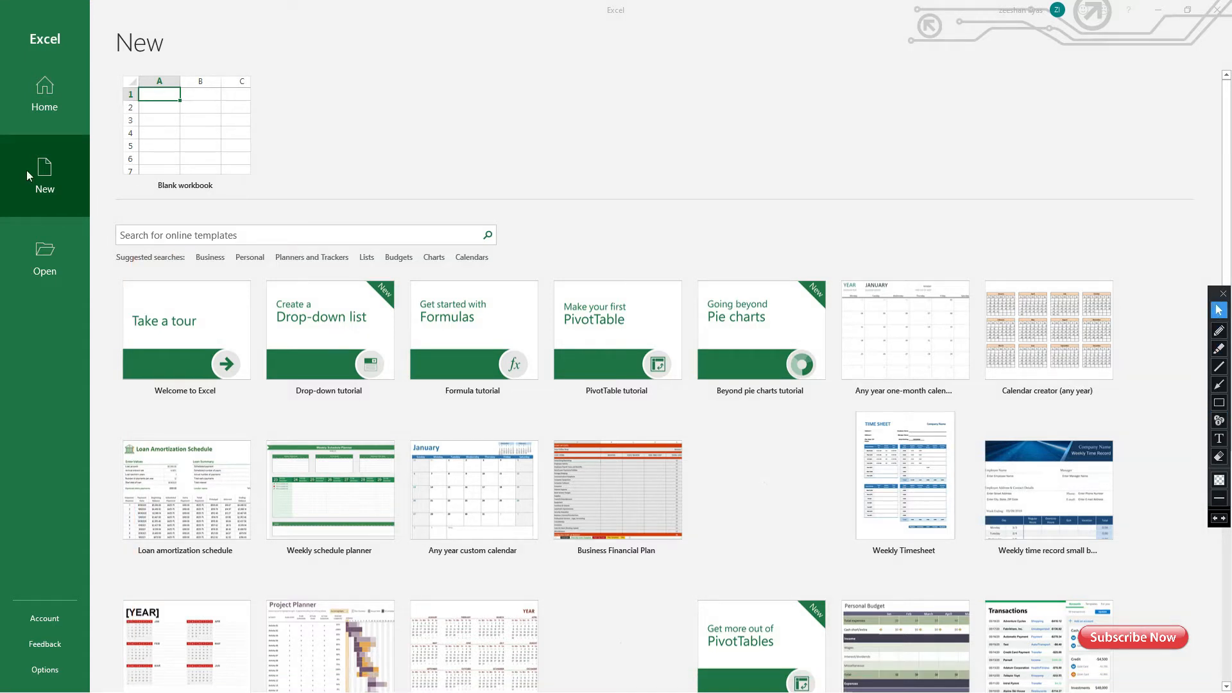
Create a blank workbook.
{"action": "left_click", "coordinate": [194, 150]}
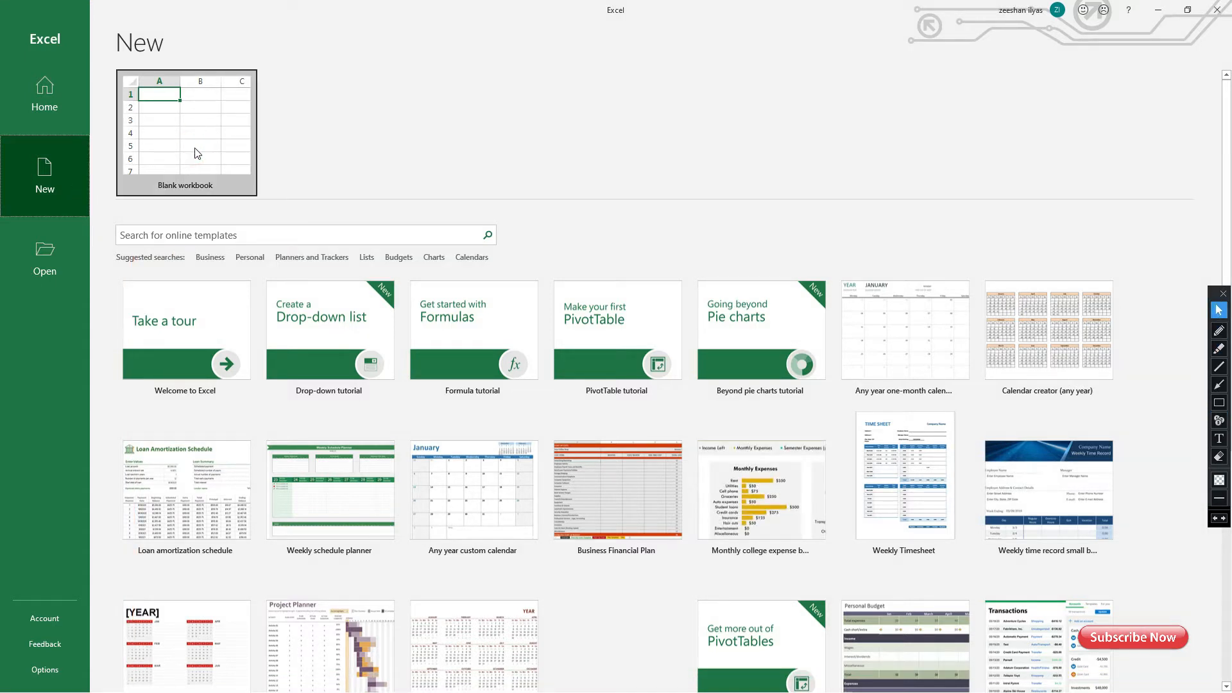
{"action": "left_click", "coordinate": [197, 153]}
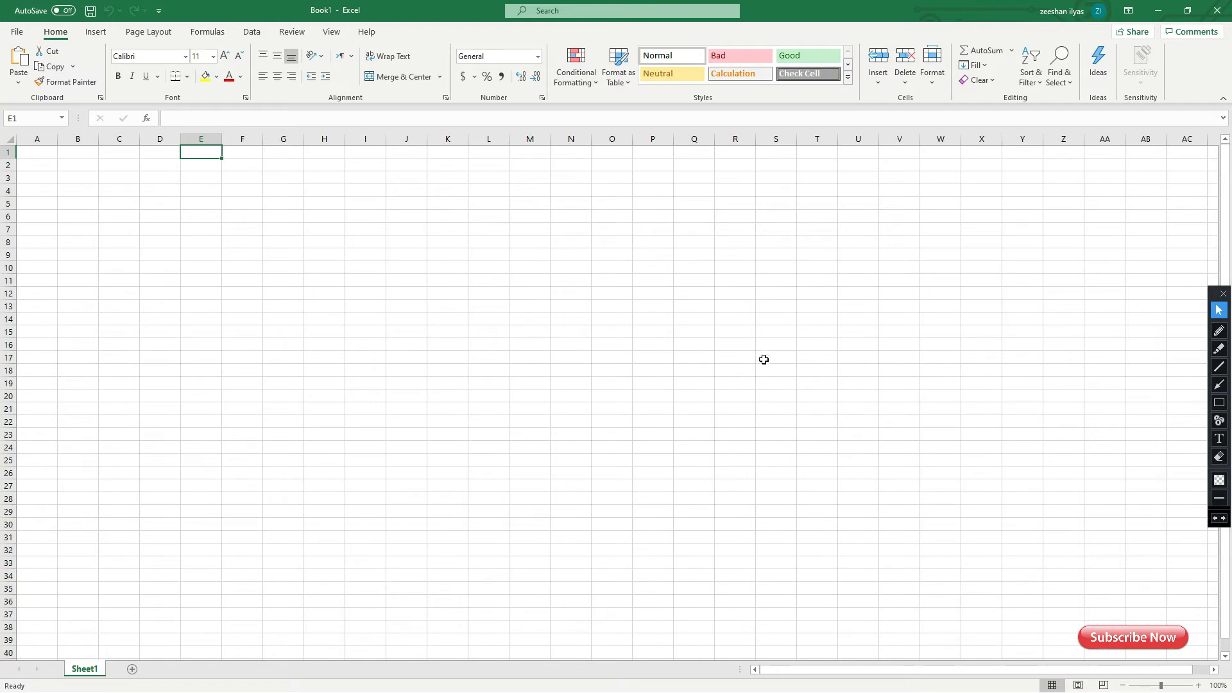
Temporarily outline the worksheet grid and the title bar area from AutoSave to the workbook name with red rectangles.
{"action": "left_click", "coordinate": [1222, 335]}
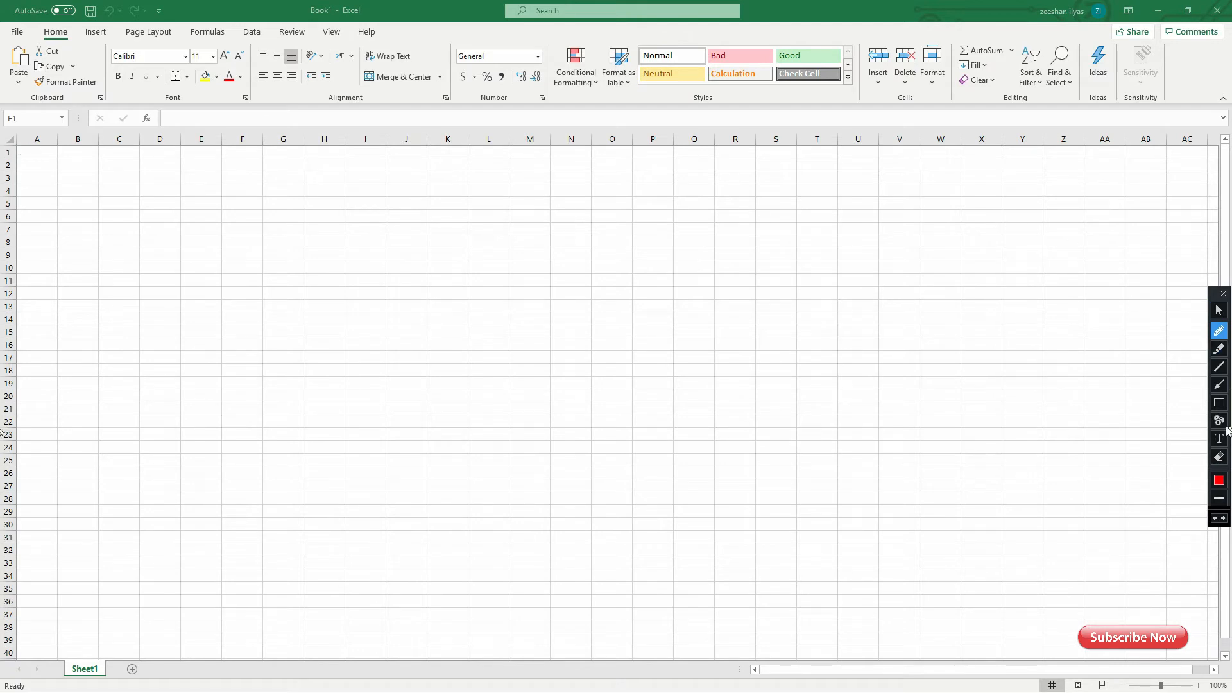
{"action": "left_click", "coordinate": [1219, 402]}
{"action": "mouse_move", "coordinate": [23, 148]}
{"action": "left_mouse_down"}
{"action": "mouse_move", "coordinate": [96, 291]}
{"action": "mouse_move", "coordinate": [467, 544]}
{"action": "mouse_move", "coordinate": [886, 586]}
{"action": "mouse_move", "coordinate": [1180, 665]}
{"action": "mouse_move", "coordinate": [1213, 660]}
{"action": "left_mouse_up"}
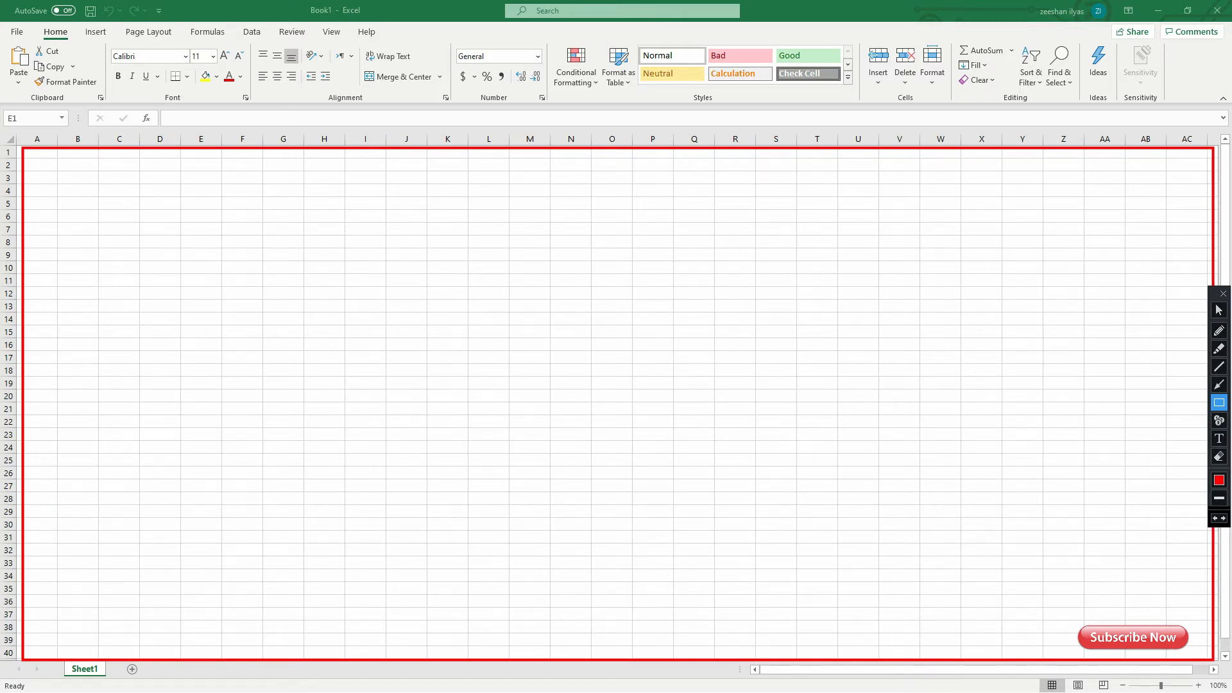
{"action": "key", "text": "ctrl+z"}
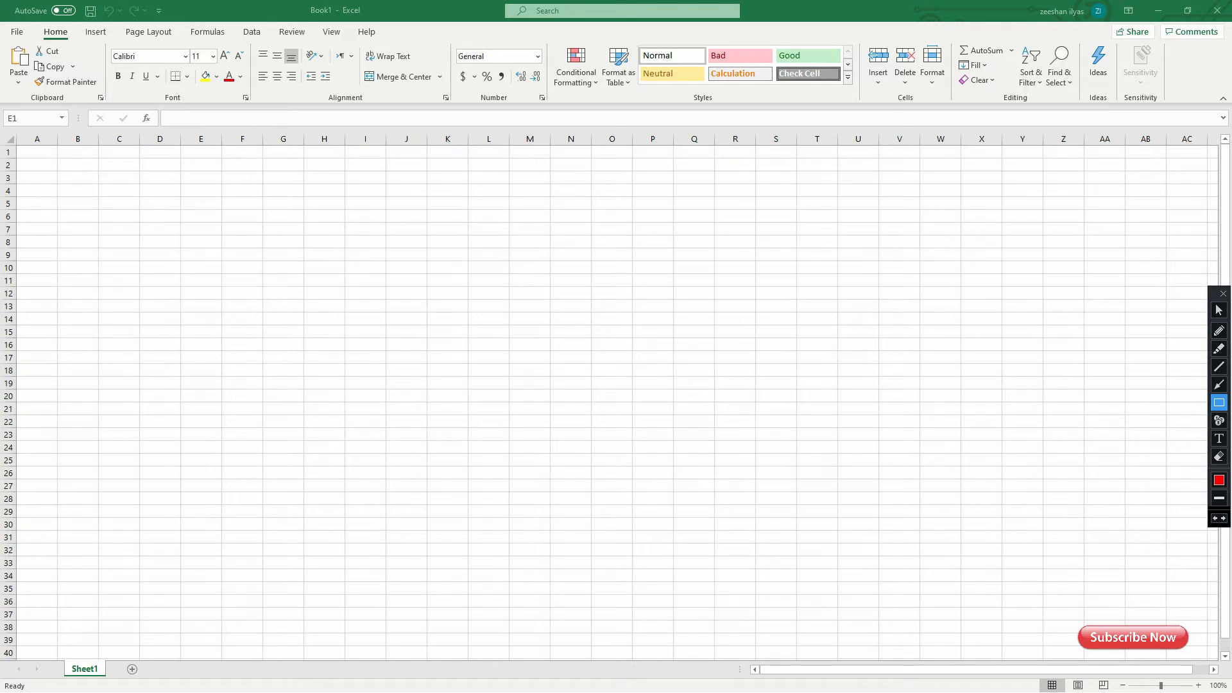
{"action": "mouse_move", "coordinate": [2, 1]}
{"action": "left_mouse_down"}
{"action": "mouse_move", "coordinate": [87, 21]}
{"action": "mouse_move", "coordinate": [384, 22]}
{"action": "left_mouse_up"}
{"action": "left_click", "coordinate": [1218, 310]}
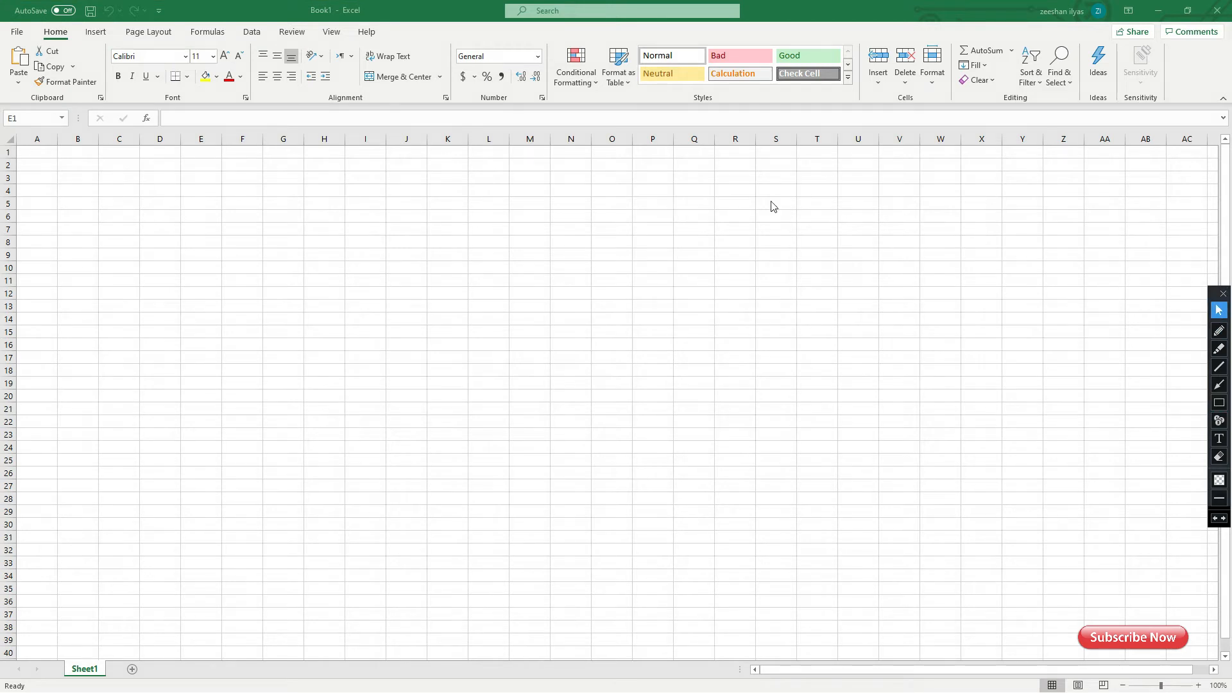
Collapse the ribbon through its Home heading and expand it again the same way.
{"action": "double_click", "coordinate": [56, 32]}
{"action": "double_click", "coordinate": [57, 32]}
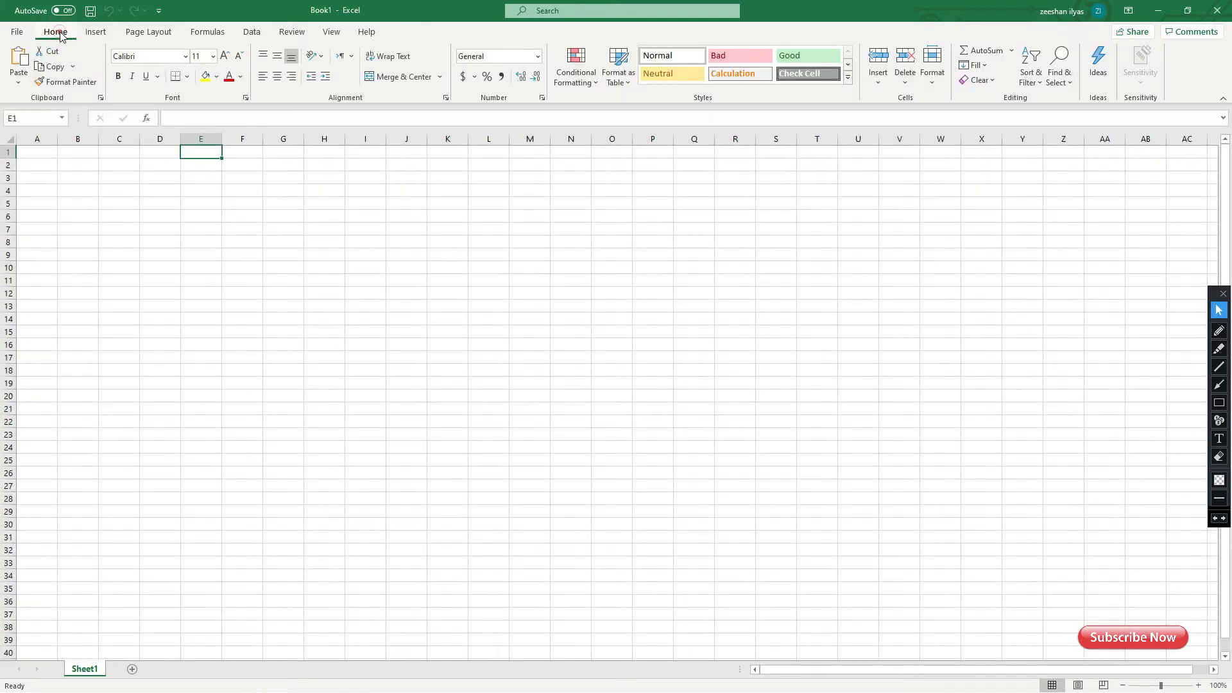
{"action": "double_click", "coordinate": [58, 33]}
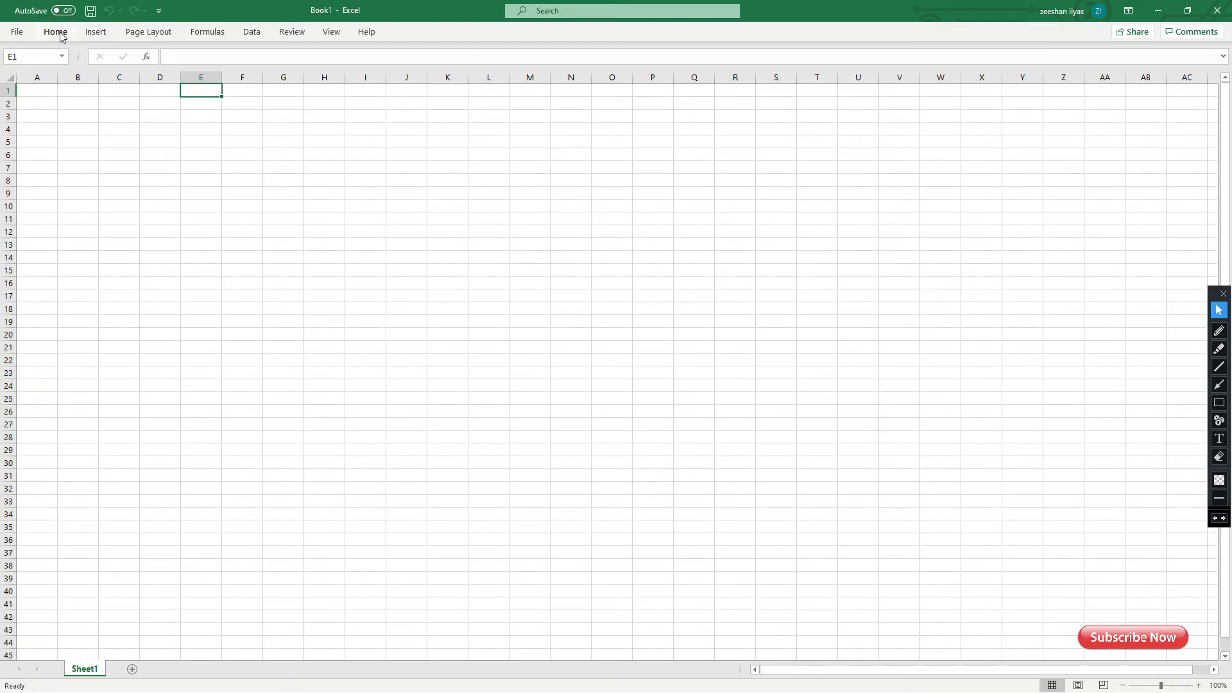
{"action": "double_click", "coordinate": [57, 33]}
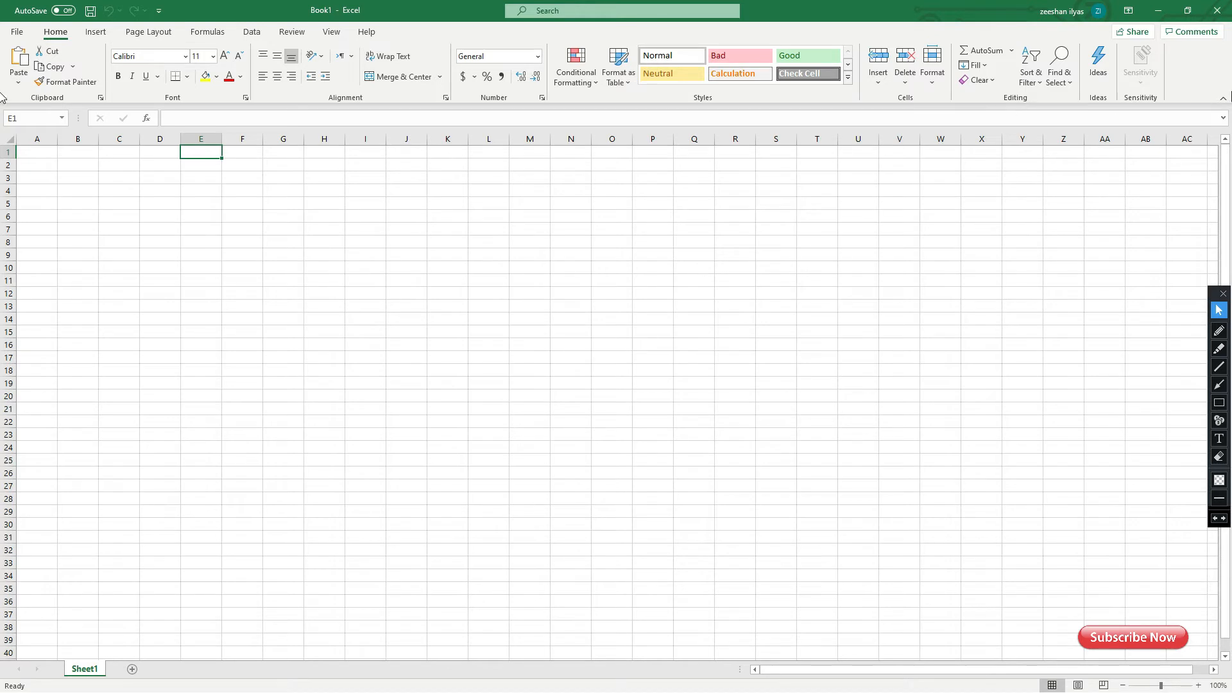
Temporarily outline the ribbon's collapse arrow in red, collapse the ribbon with that arrow, and restore it.
{"action": "left_click", "coordinate": [1219, 403]}
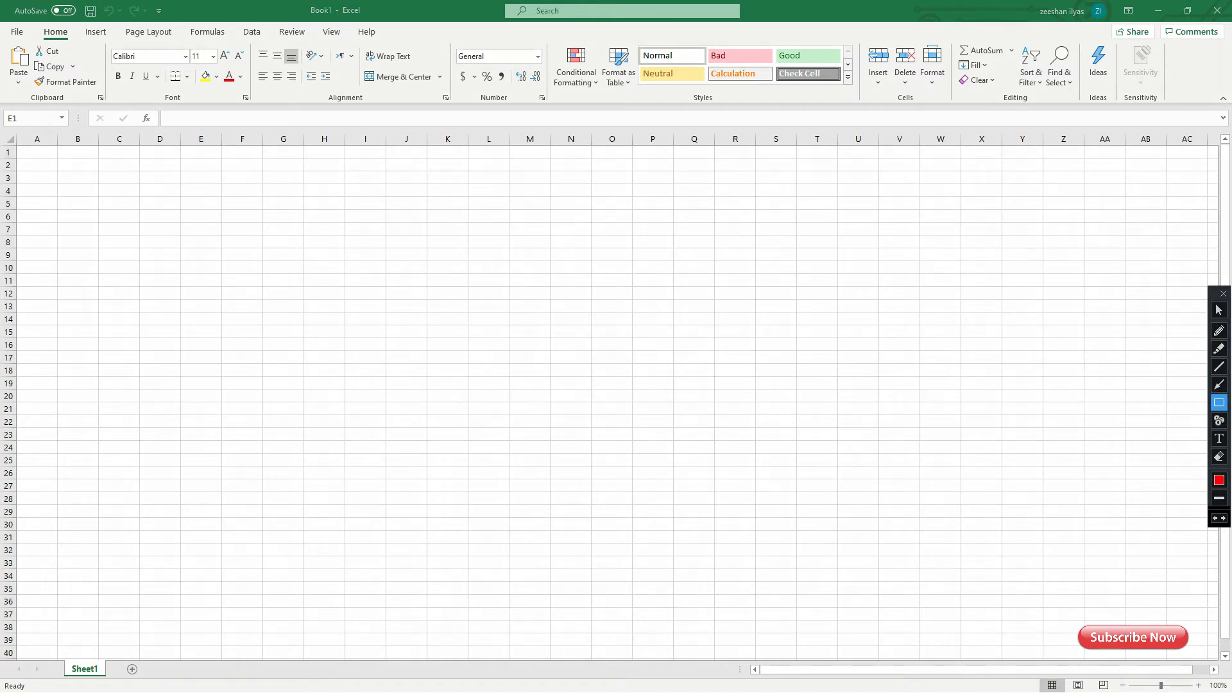
{"action": "left_click_drag", "start_coordinate": [1210, 90], "coordinate": [1227, 113]}
{"action": "left_click", "coordinate": [1223, 310]}
{"action": "left_click", "coordinate": [1225, 101]}
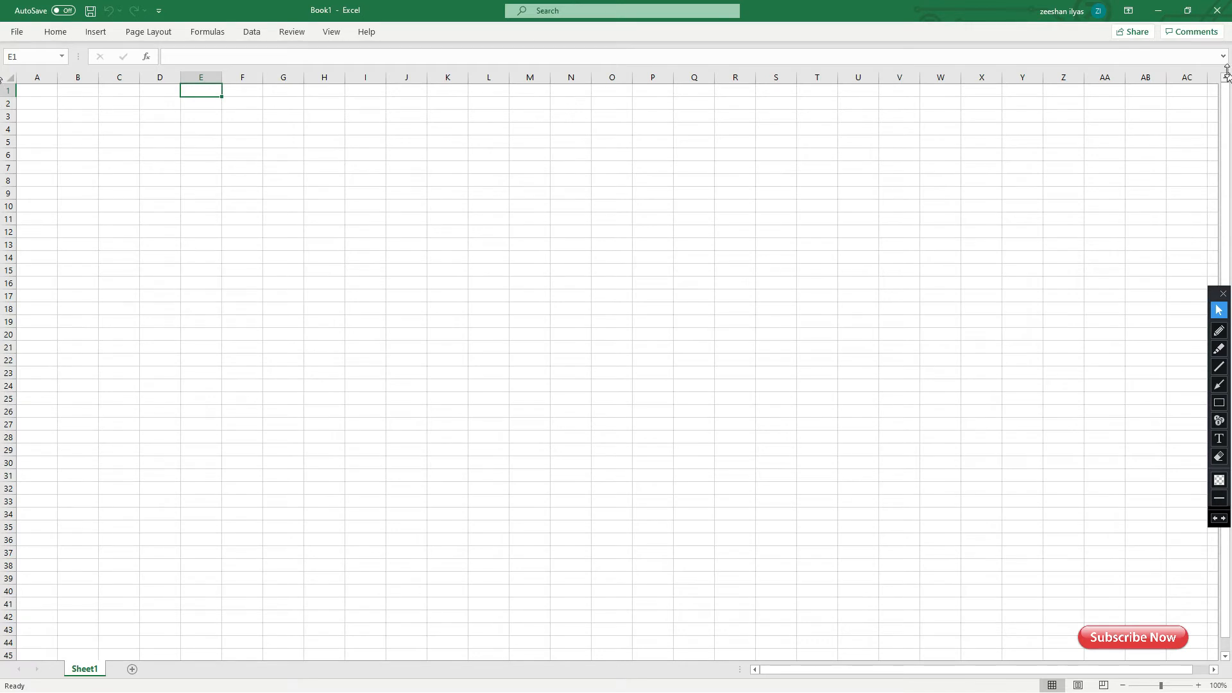
{"action": "double_click", "coordinate": [54, 33]}
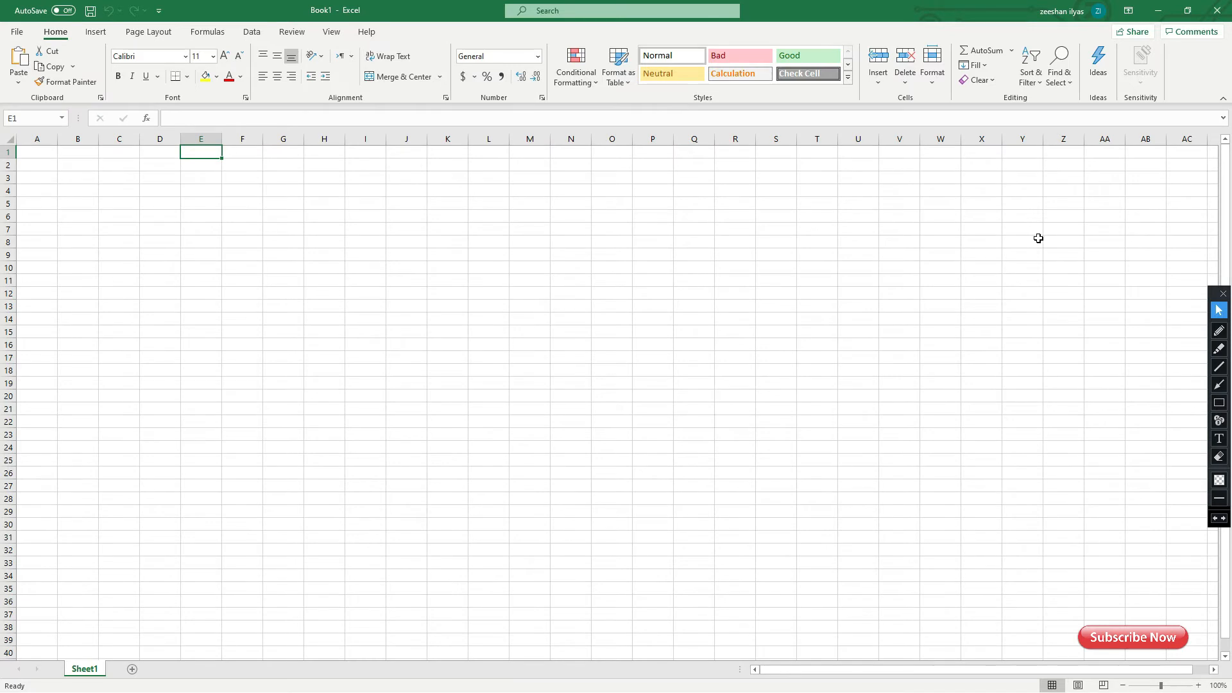
Outline the Name Box and the formula bar with red rectangles, and undo both annotations.
{"action": "left_click", "coordinate": [1219, 402]}
{"action": "mouse_move", "coordinate": [1, 100]}
{"action": "left_mouse_down"}
{"action": "mouse_move", "coordinate": [8, 118]}
{"action": "mouse_move", "coordinate": [76, 131]}
{"action": "left_mouse_up"}
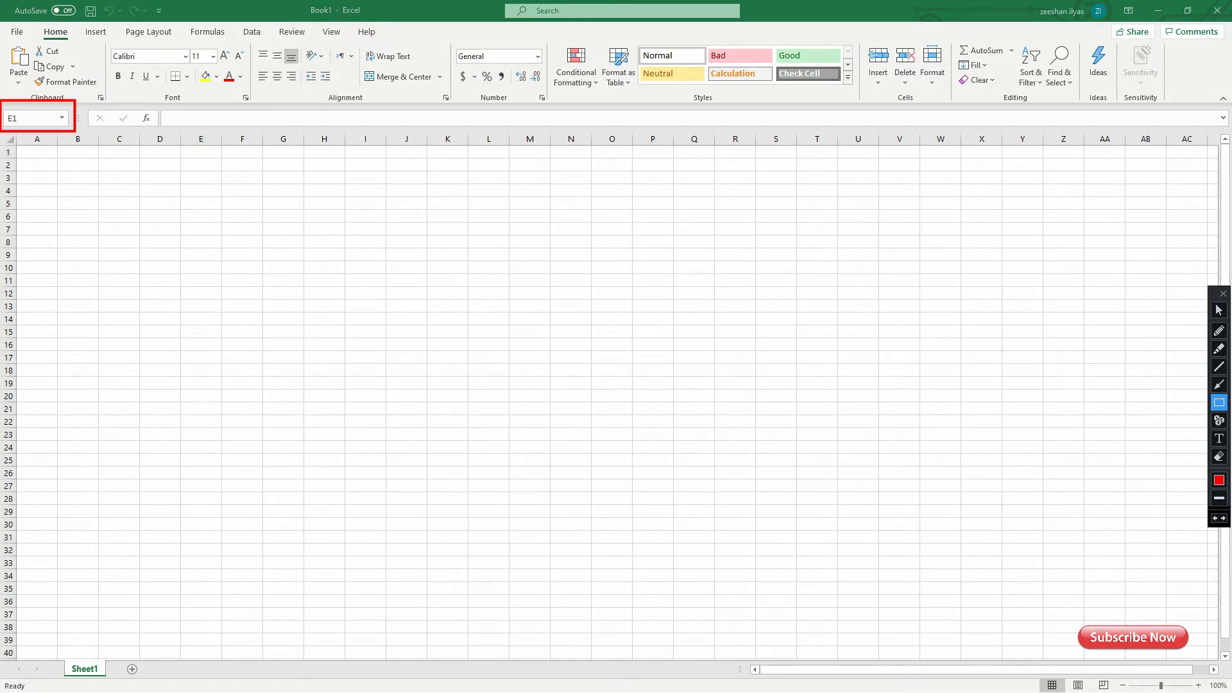
{"action": "mouse_move", "coordinate": [151, 102]}
{"action": "left_mouse_down"}
{"action": "mouse_move", "coordinate": [179, 127]}
{"action": "mouse_move", "coordinate": [542, 131]}
{"action": "left_mouse_up"}
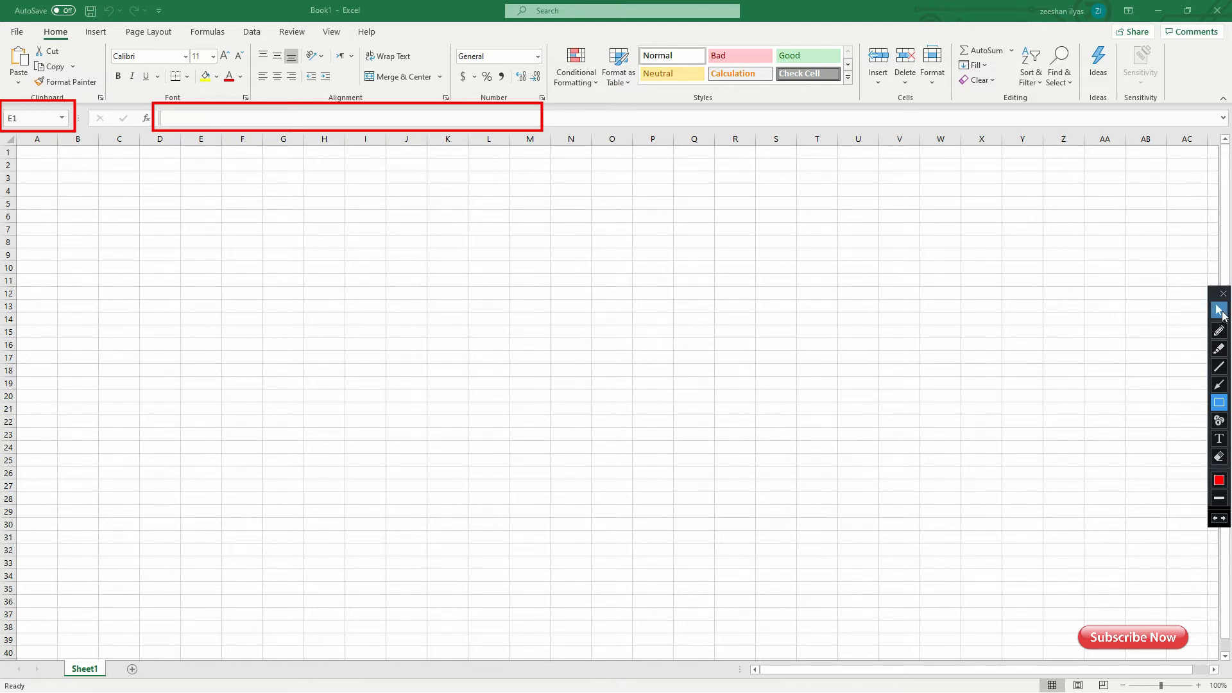
{"action": "key", "text": "ctrl+z"}
{"action": "key", "text": "ctrl+z"}
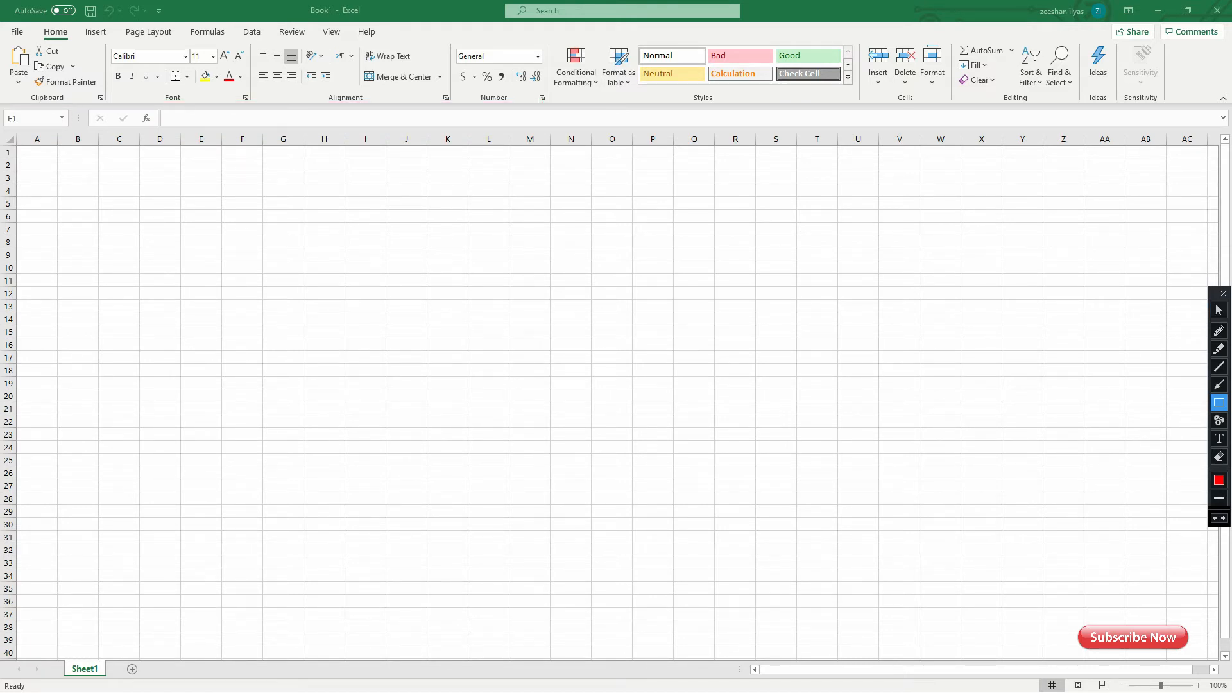
{"action": "left_click", "coordinate": [1218, 310]}
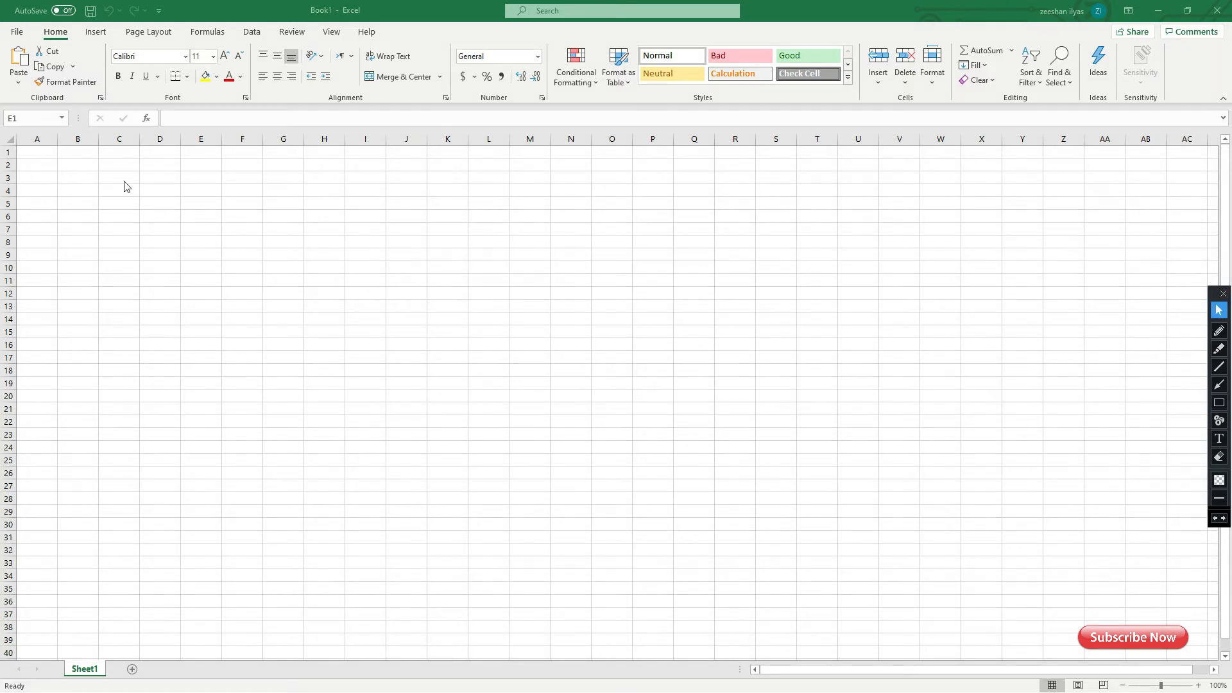
Select various cells in the first five rows of columns A to E one after another, ending on cell A3.
{"action": "left_click", "coordinate": [32, 153]}
{"action": "left_click", "coordinate": [35, 155]}
{"action": "left_click", "coordinate": [72, 167]}
{"action": "left_click", "coordinate": [51, 179]}
{"action": "left_click", "coordinate": [117, 178]}
{"action": "left_click", "coordinate": [159, 159]}
{"action": "left_click", "coordinate": [93, 162]}
{"action": "left_click", "coordinate": [125, 177]}
{"action": "left_click", "coordinate": [152, 176]}
{"action": "left_click", "coordinate": [197, 161]}
{"action": "left_click", "coordinate": [218, 201]}
{"action": "left_click", "coordinate": [44, 181]}
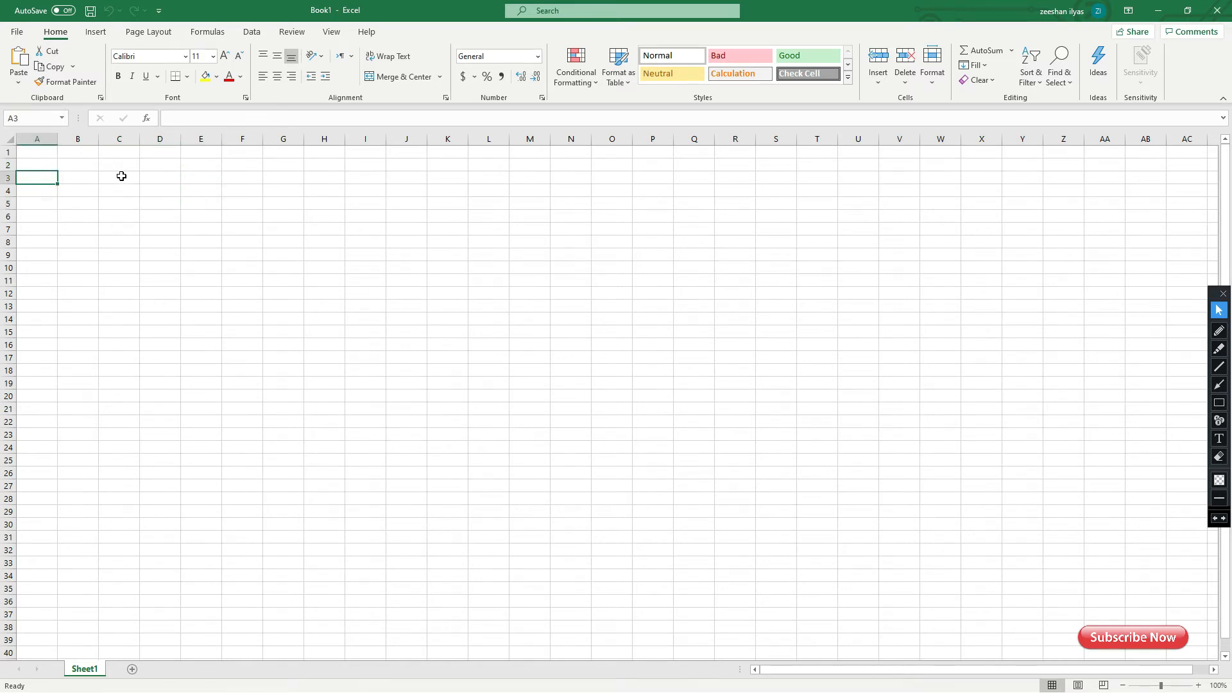
Outline the horizontal scroll bar with a red rectangle and return to the non-drawing cursor.
{"action": "left_click", "coordinate": [1218, 402]}
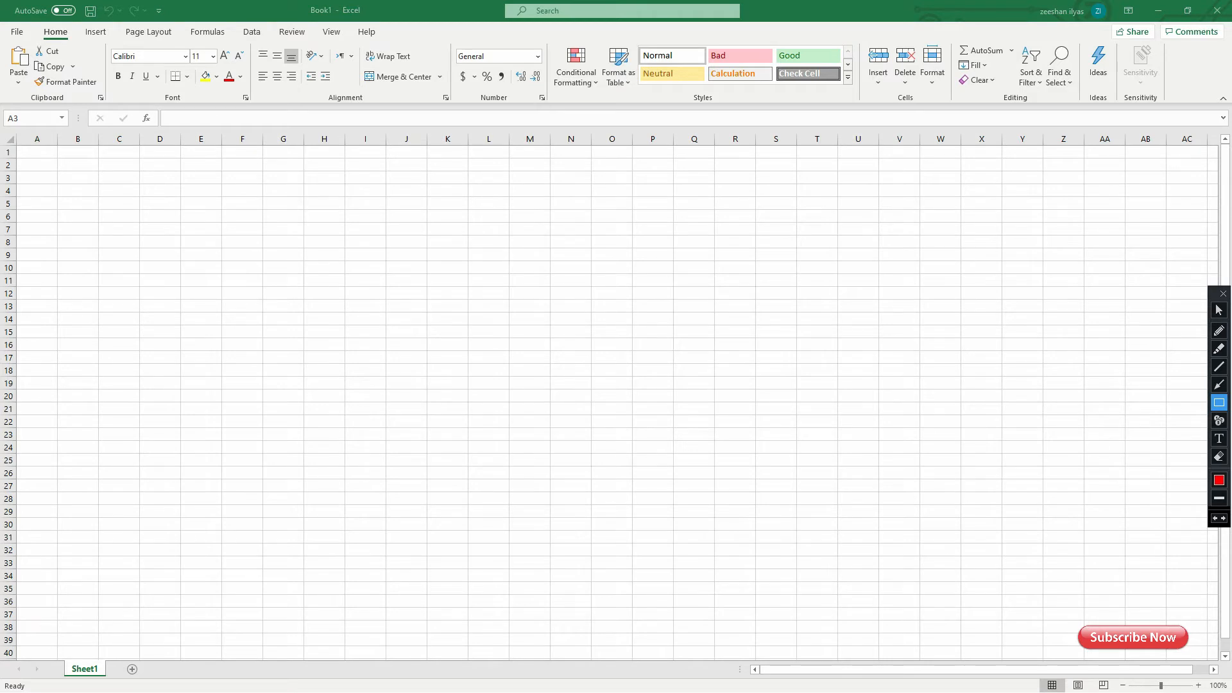
{"action": "mouse_move", "coordinate": [739, 660]}
{"action": "left_mouse_down"}
{"action": "mouse_move", "coordinate": [827, 678]}
{"action": "mouse_move", "coordinate": [1218, 679]}
{"action": "left_mouse_up"}
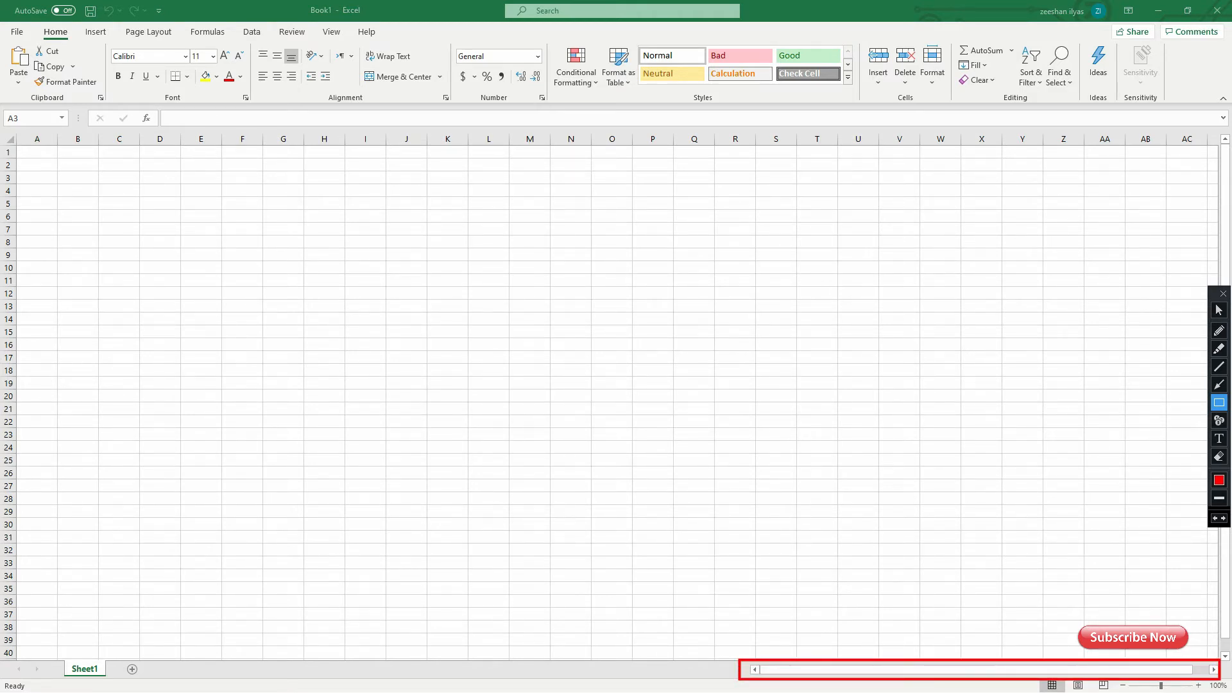
{"action": "left_click", "coordinate": [1218, 310]}
Move the annotation toolbar away from the vertical scroll bar to around column V, and outline that scroll bar in red.
{"action": "left_click_drag", "start_coordinate": [1214, 294], "coordinate": [918, 292]}
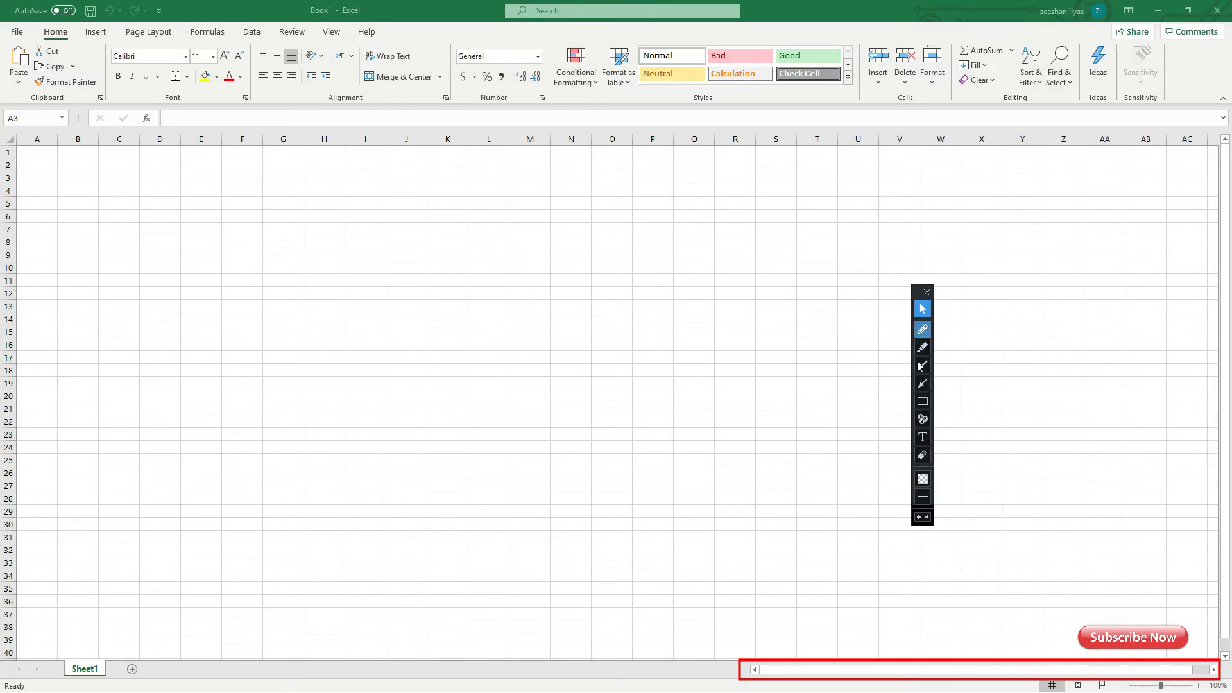
{"action": "left_click", "coordinate": [927, 402]}
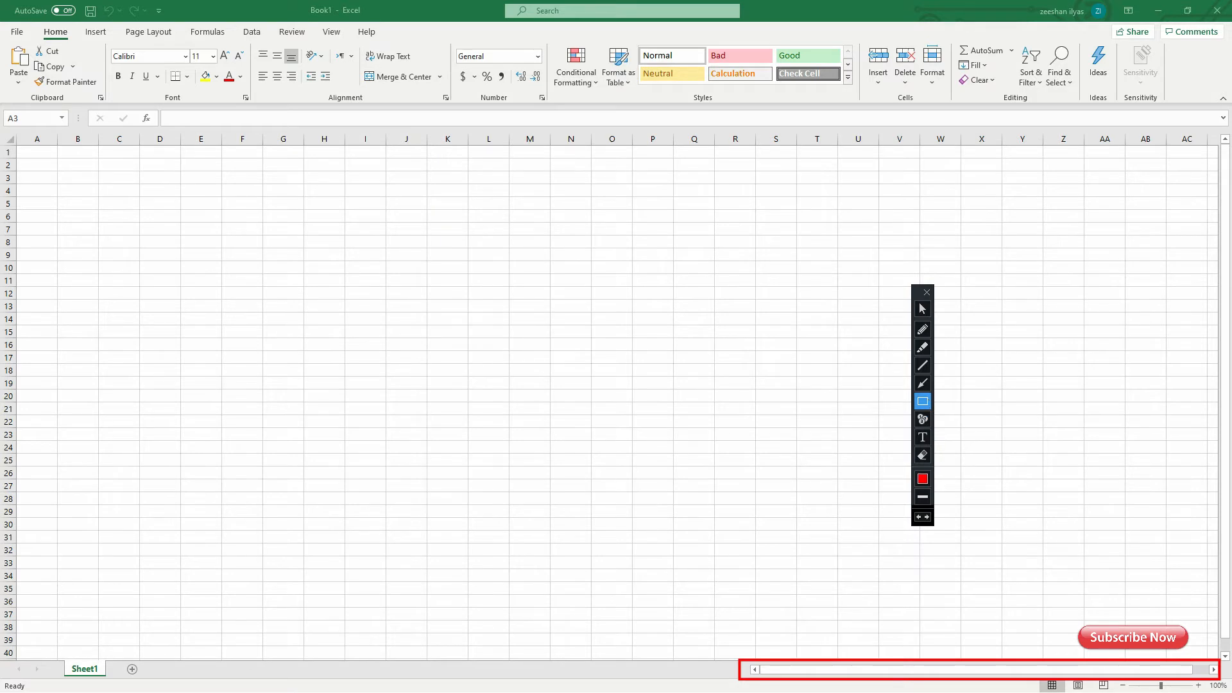
{"action": "mouse_move", "coordinate": [1208, 136]}
{"action": "left_mouse_down"}
{"action": "mouse_move", "coordinate": [1229, 317]}
{"action": "mouse_move", "coordinate": [1230, 658]}
{"action": "left_mouse_up"}
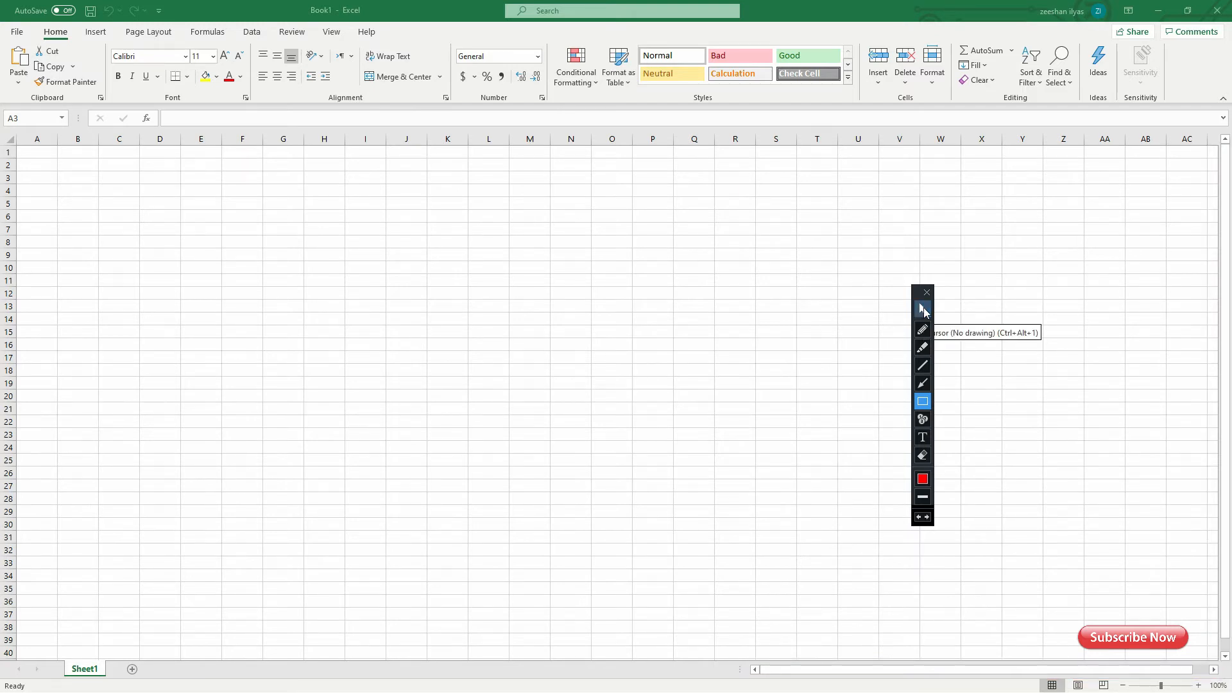
{"action": "left_click", "coordinate": [923, 310]}
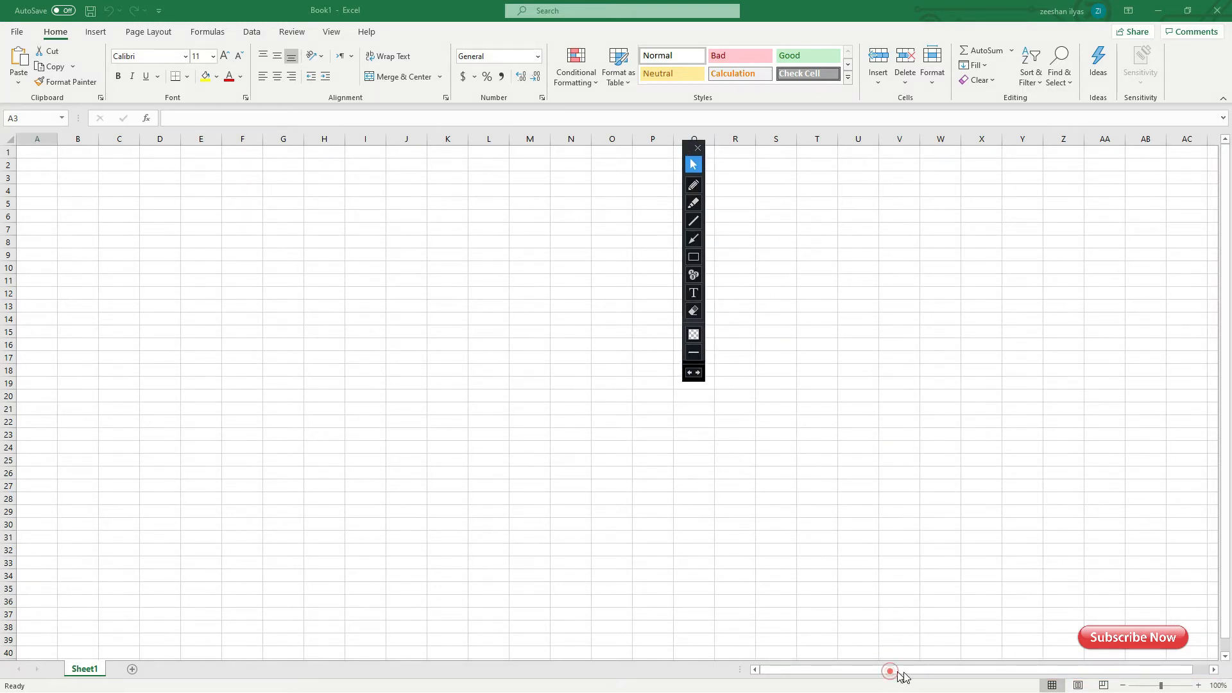
Try out the horizontal and vertical scroll bars on the worksheet.
{"action": "left_click_drag", "start_coordinate": [1062, 669], "coordinate": [910, 673]}
{"action": "left_click_drag", "start_coordinate": [1226, 421], "coordinate": [1229, 493]}
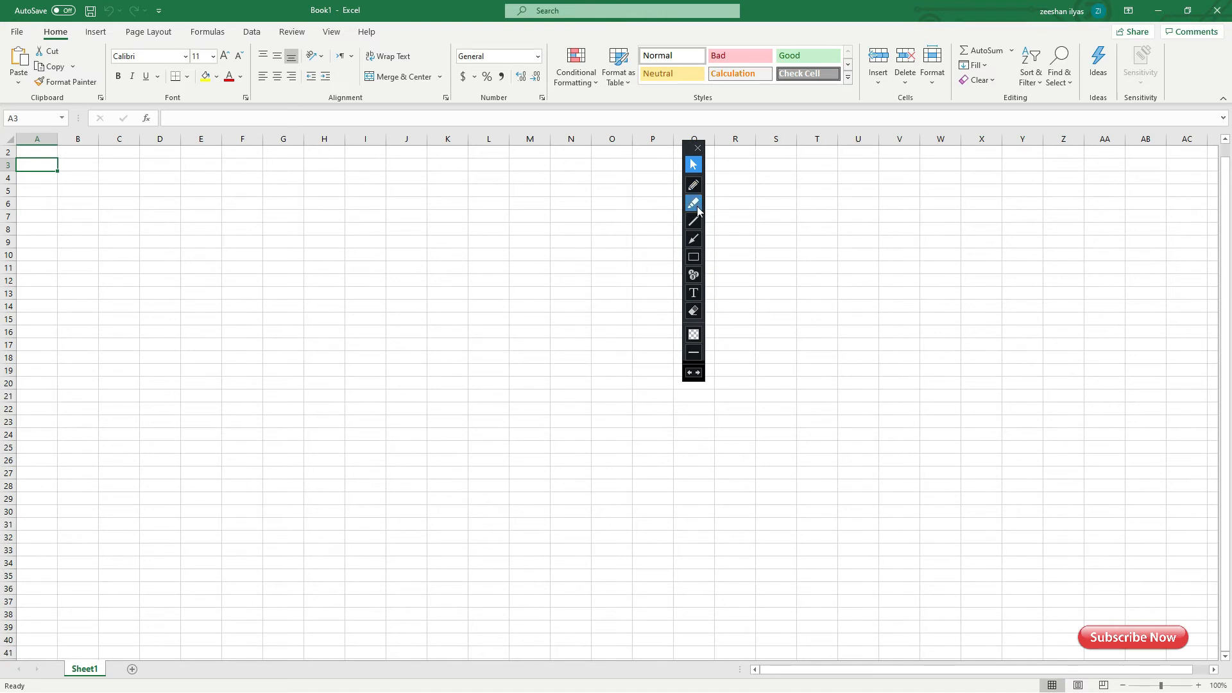
Outline the status bar's view buttons and zoom slider with a red rectangle.
{"action": "left_click", "coordinate": [695, 259]}
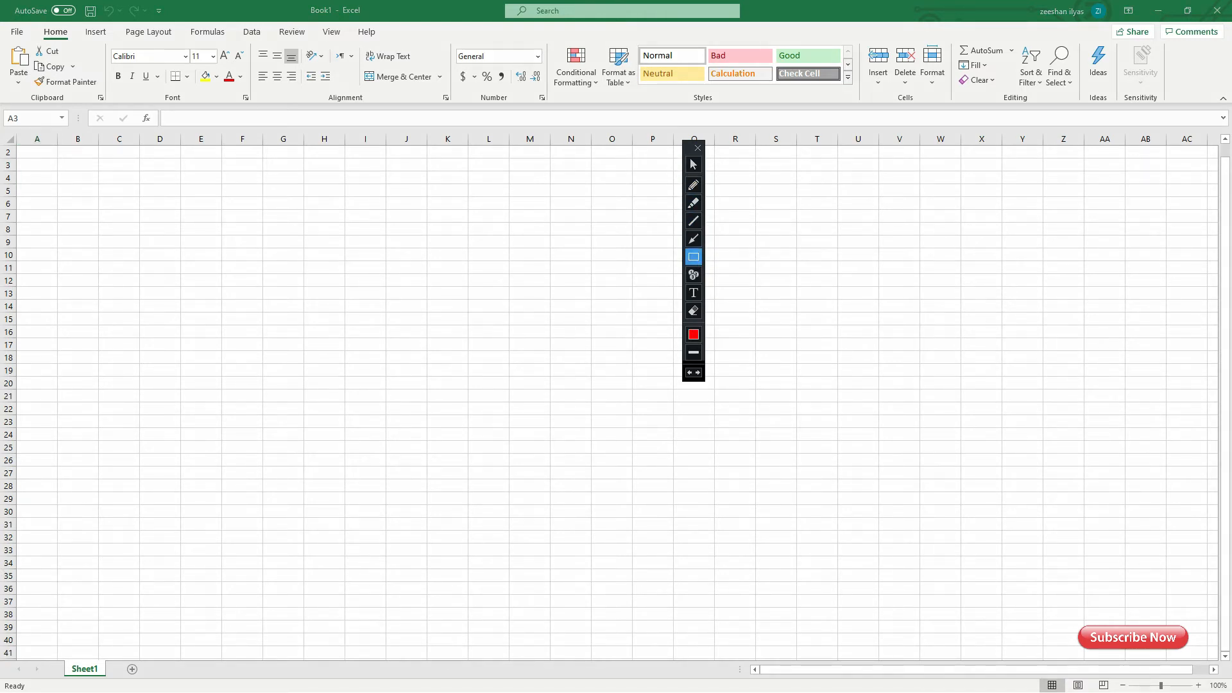
{"action": "mouse_move", "coordinate": [1009, 678]}
{"action": "left_mouse_down"}
{"action": "mouse_move", "coordinate": [1059, 691]}
{"action": "mouse_move", "coordinate": [1228, 691]}
{"action": "left_mouse_up"}
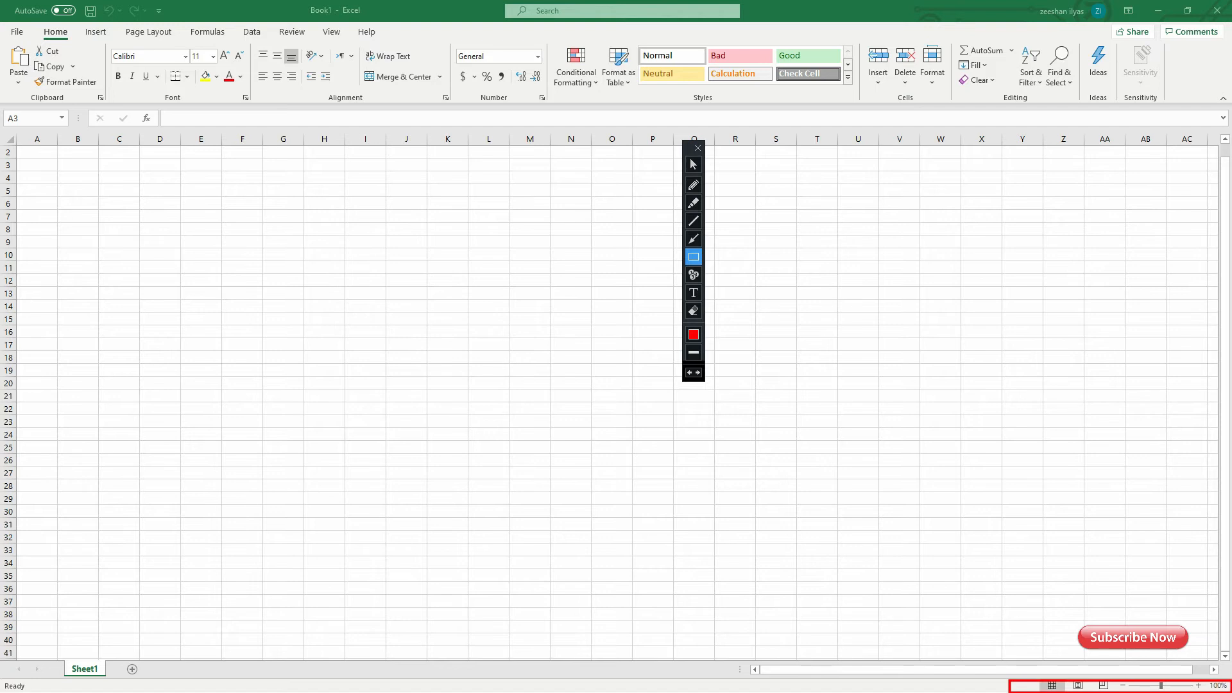
Clear the red outlines around the status bar's view buttons and zoom slider, and return to the non-drawing cursor.
{"action": "key", "text": "ctrl+z"}
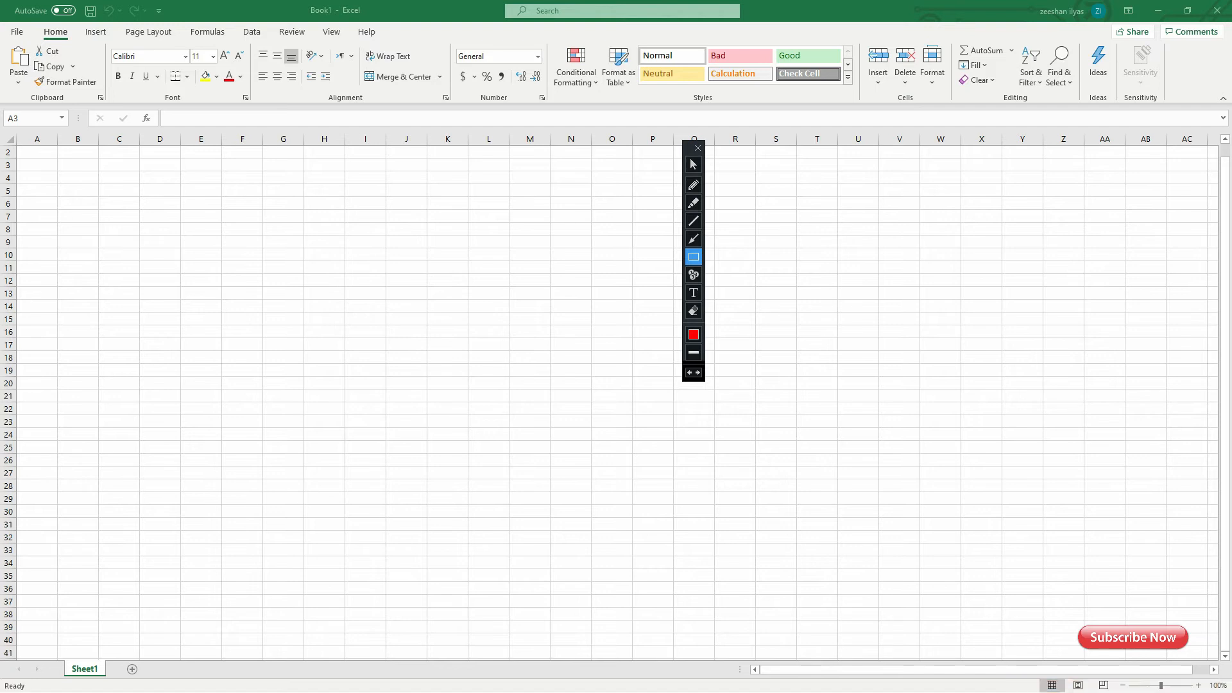
{"action": "left_click_drag", "start_coordinate": [1116, 677], "coordinate": [1227, 692]}
{"action": "key", "text": "ctrl+z"}
{"action": "left_click", "coordinate": [692, 165]}
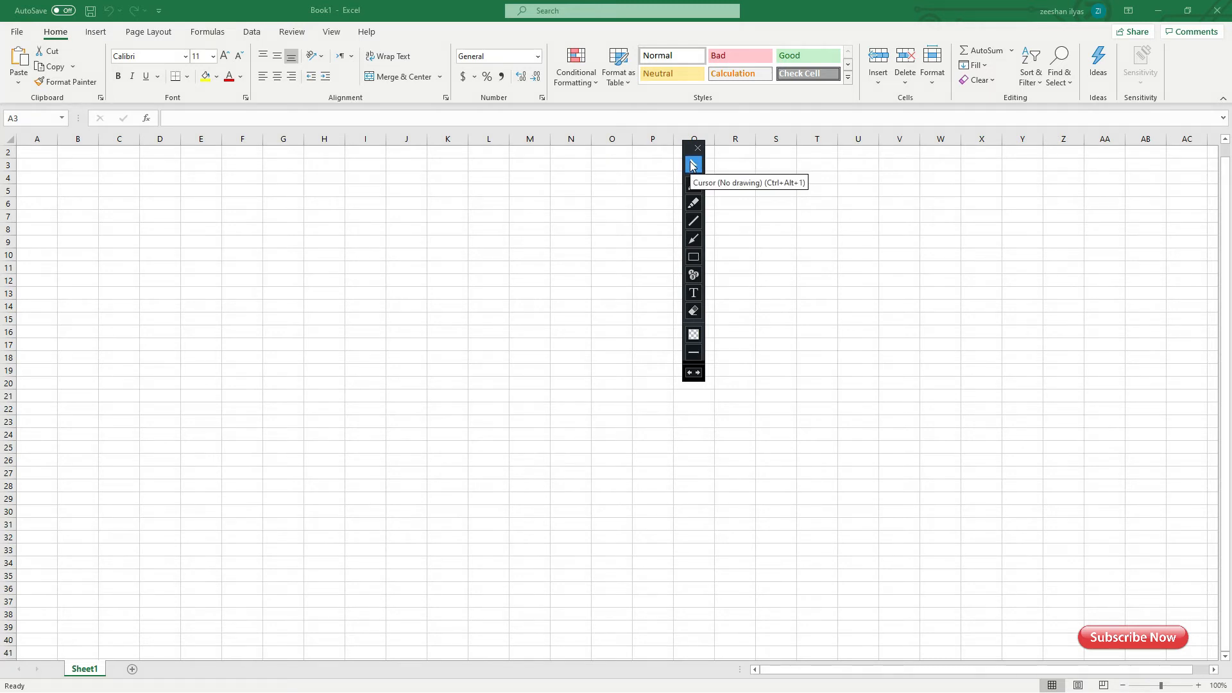
Zoom the worksheet in to 160%.
{"action": "left_click", "coordinate": [1198, 686]}
{"action": "left_click", "coordinate": [1198, 685]}
{"action": "left_click", "coordinate": [1199, 686]}
{"action": "left_click", "coordinate": [1199, 686]}
{"action": "left_click", "coordinate": [1199, 686]}
{"action": "left_click", "coordinate": [1198, 685]}
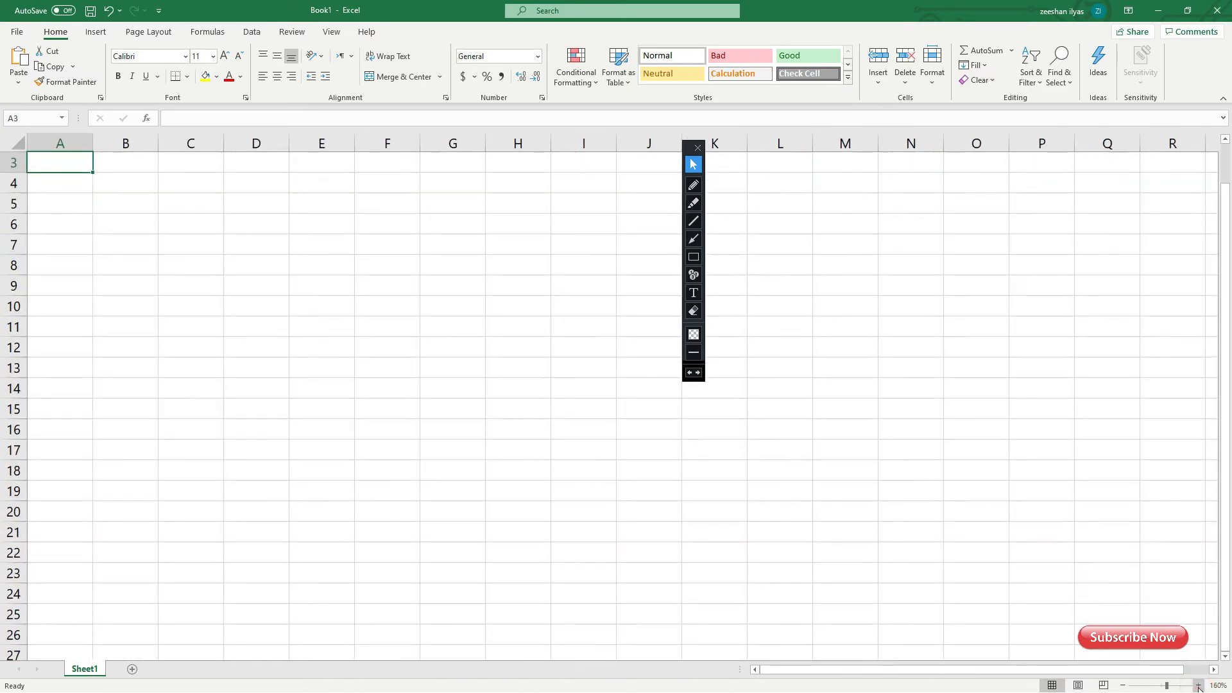
Zoom the worksheet back out and bring it to 120%.
{"action": "left_click", "coordinate": [1123, 686]}
{"action": "left_click", "coordinate": [1123, 686]}
{"action": "left_click", "coordinate": [1123, 686]}
{"action": "left_click", "coordinate": [1124, 685]}
{"action": "left_click", "coordinate": [1123, 685]}
{"action": "left_click", "coordinate": [1124, 686]}
{"action": "left_click", "coordinate": [1197, 686]}
{"action": "left_click", "coordinate": [1197, 685]}
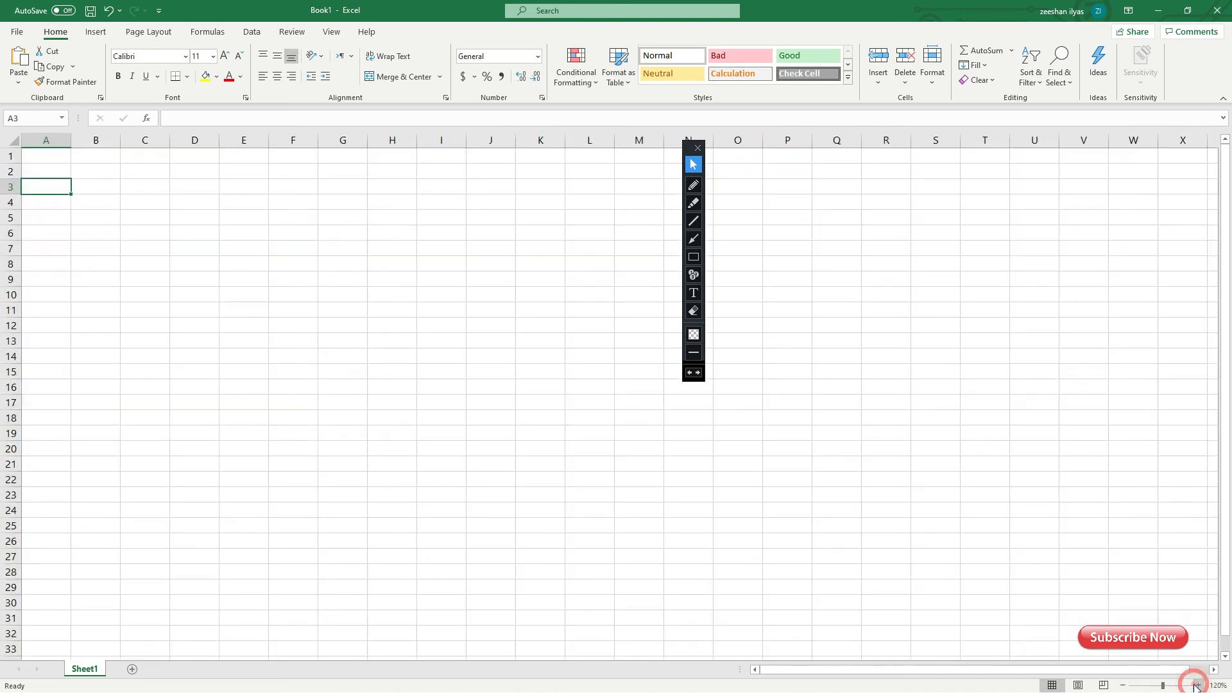
Move the annotation toolbar off the cells, past column X.
{"action": "mouse_move", "coordinate": [692, 156]}
{"action": "left_mouse_down"}
{"action": "mouse_move", "coordinate": [1221, 229]}
{"action": "mouse_move", "coordinate": [1207, 202]}
{"action": "mouse_move", "coordinate": [1168, 192]}
{"action": "mouse_move", "coordinate": [1217, 191]}
{"action": "left_mouse_up"}
{"action": "left_click", "coordinate": [64, 155]}
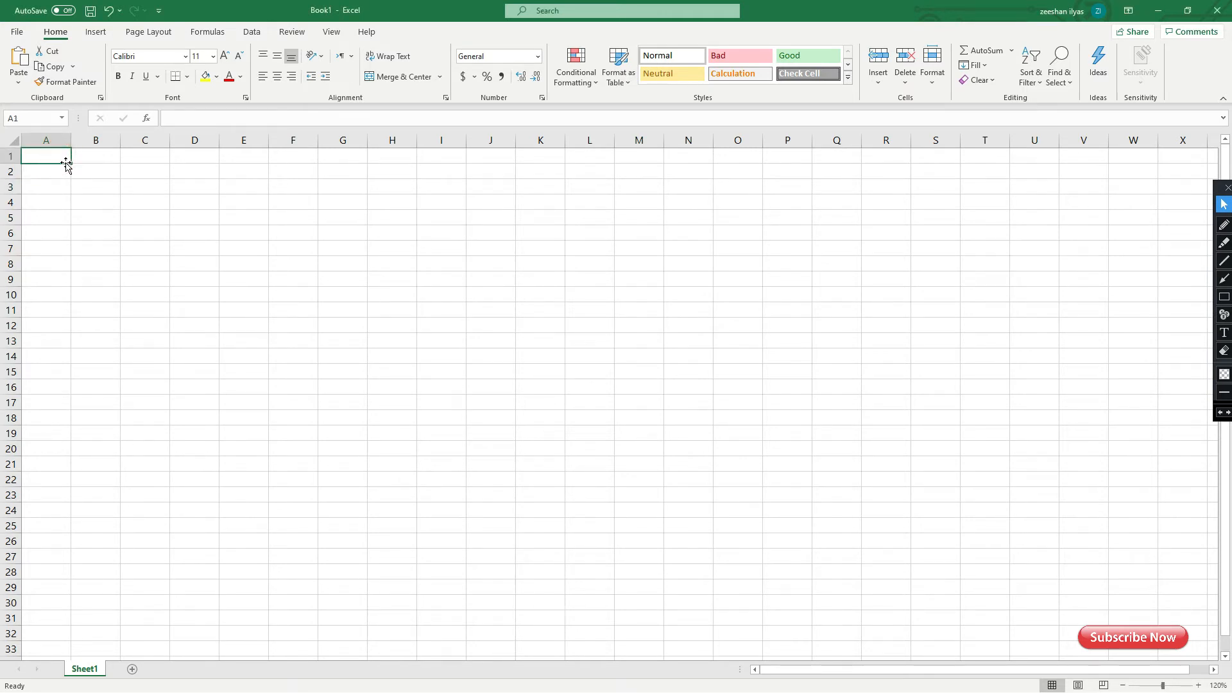
{"action": "left_click", "coordinate": [85, 154]}
Enter sample values in separate cells: 1 in A1, 2 in B1, 0 in C2 and 0 in D3.
{"action": "left_click", "coordinate": [50, 155]}
{"action": "type", "text": "1"}
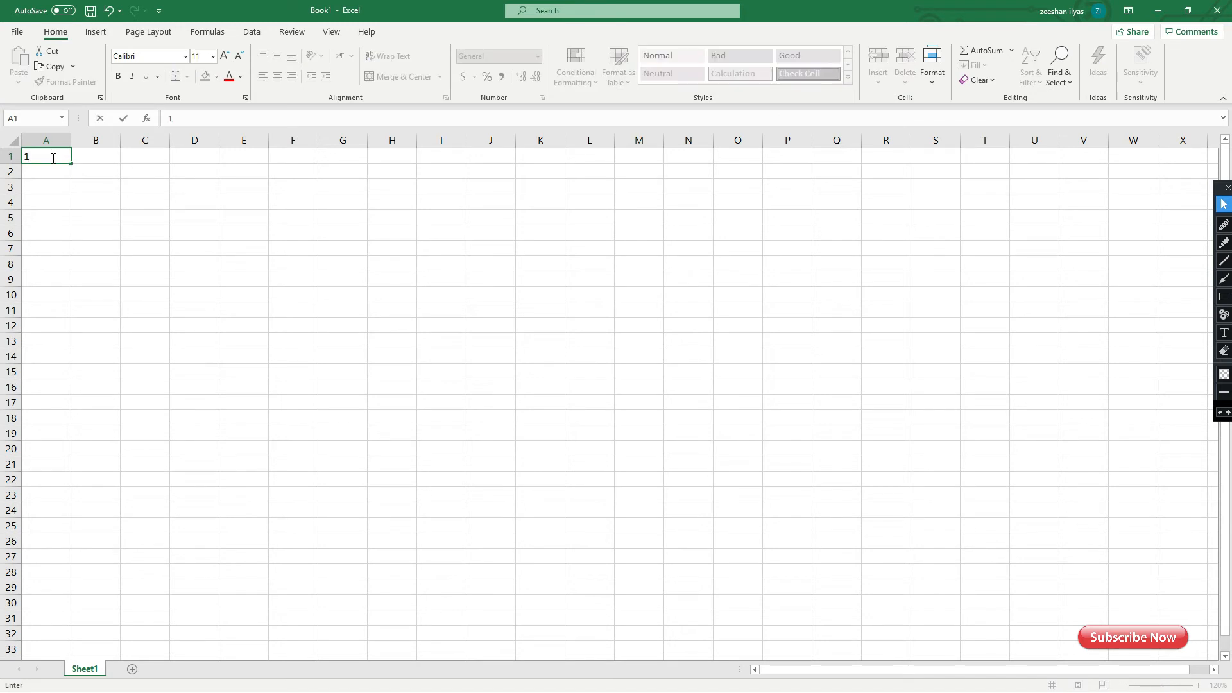
{"action": "left_click", "coordinate": [54, 167]}
{"action": "left_click", "coordinate": [93, 156]}
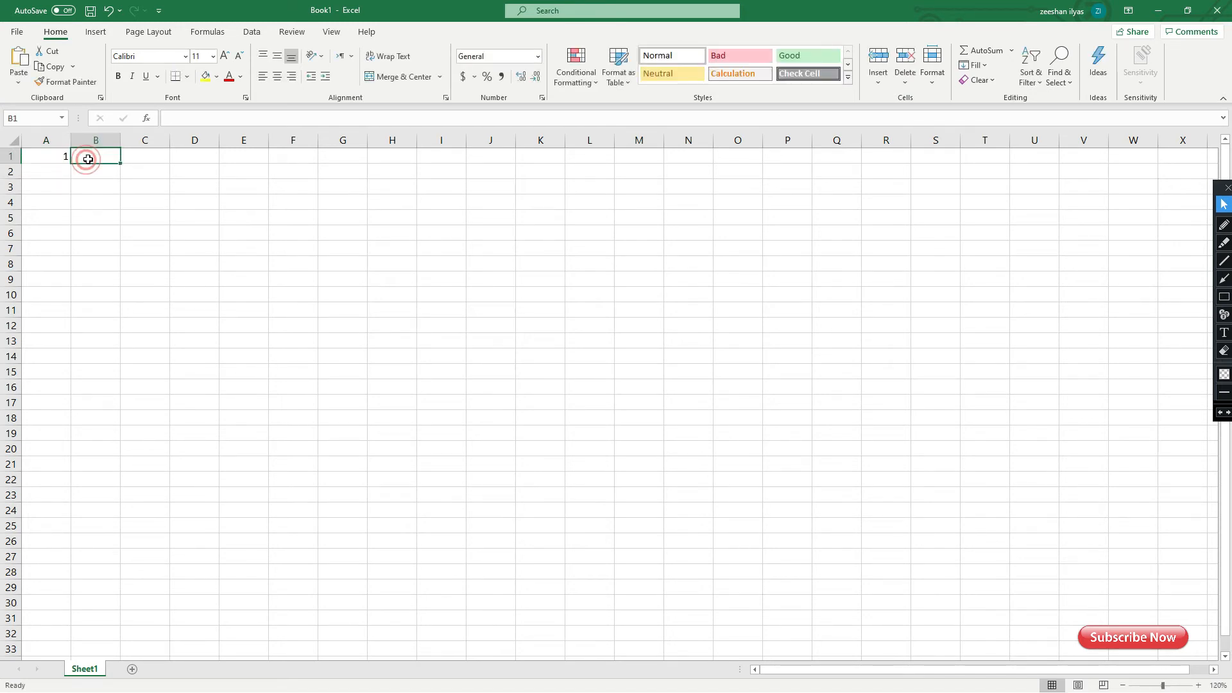
{"action": "type", "text": "2"}
{"action": "left_click", "coordinate": [159, 168]}
{"action": "type", "text": "0"}
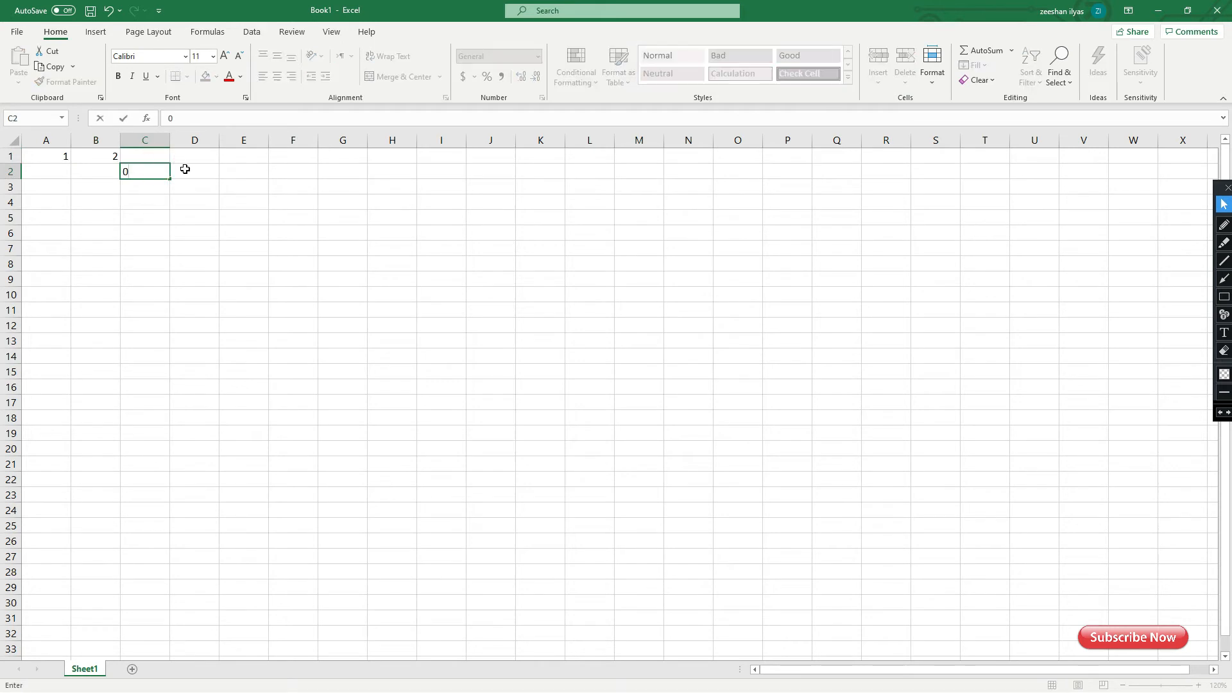
{"action": "left_click", "coordinate": [198, 185]}
{"action": "type", "text": "0"}
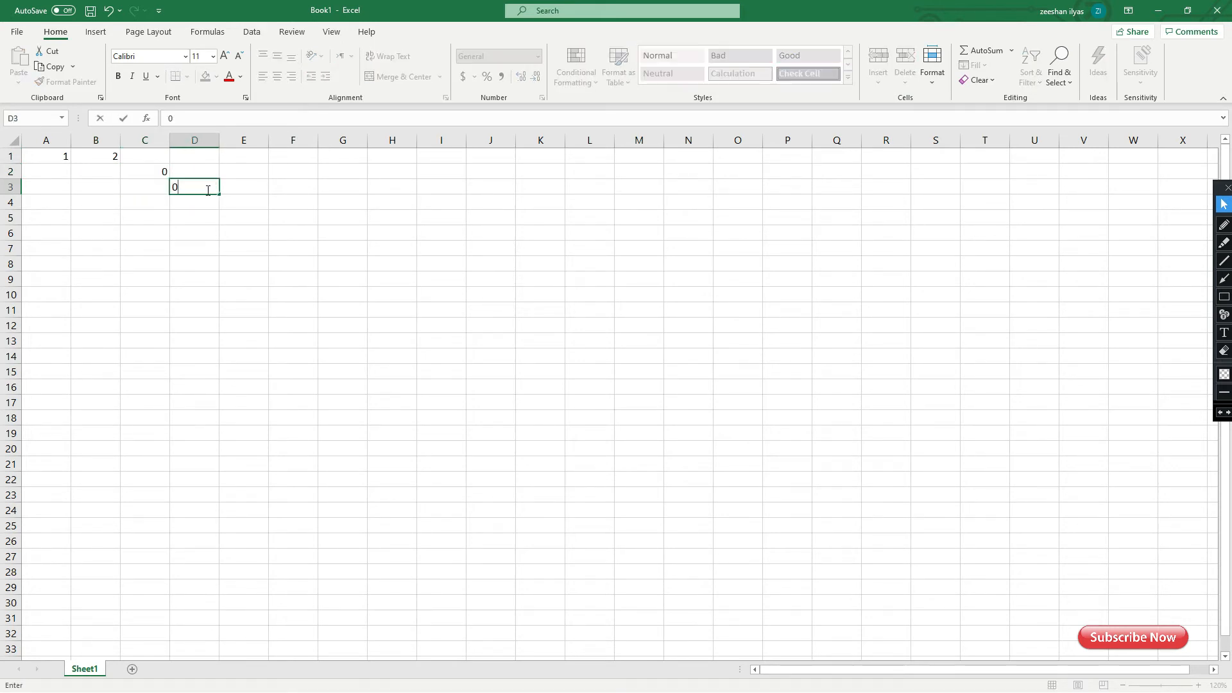
{"action": "left_click", "coordinate": [218, 204]}
Clear the contents of the sample range A1:E3.
{"action": "left_click_drag", "start_coordinate": [45, 157], "coordinate": [225, 195]}
{"action": "right_click", "coordinate": [223, 191]}
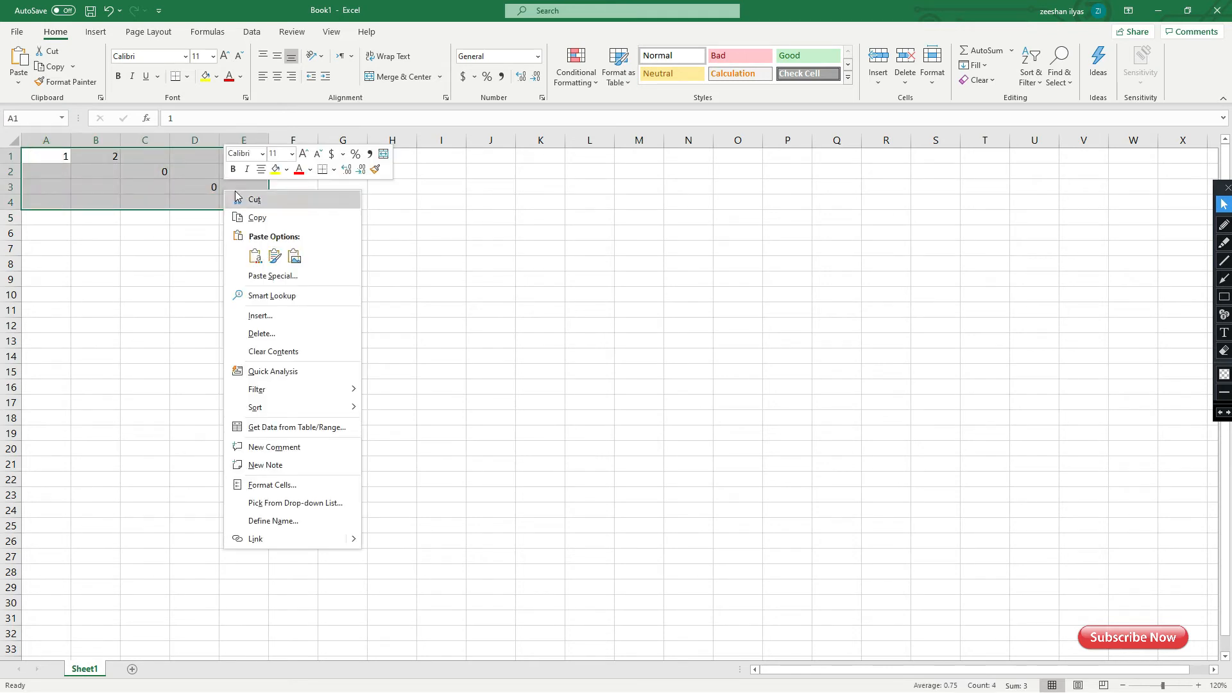
{"action": "left_click", "coordinate": [121, 228]}
{"action": "left_click", "coordinate": [61, 173]}
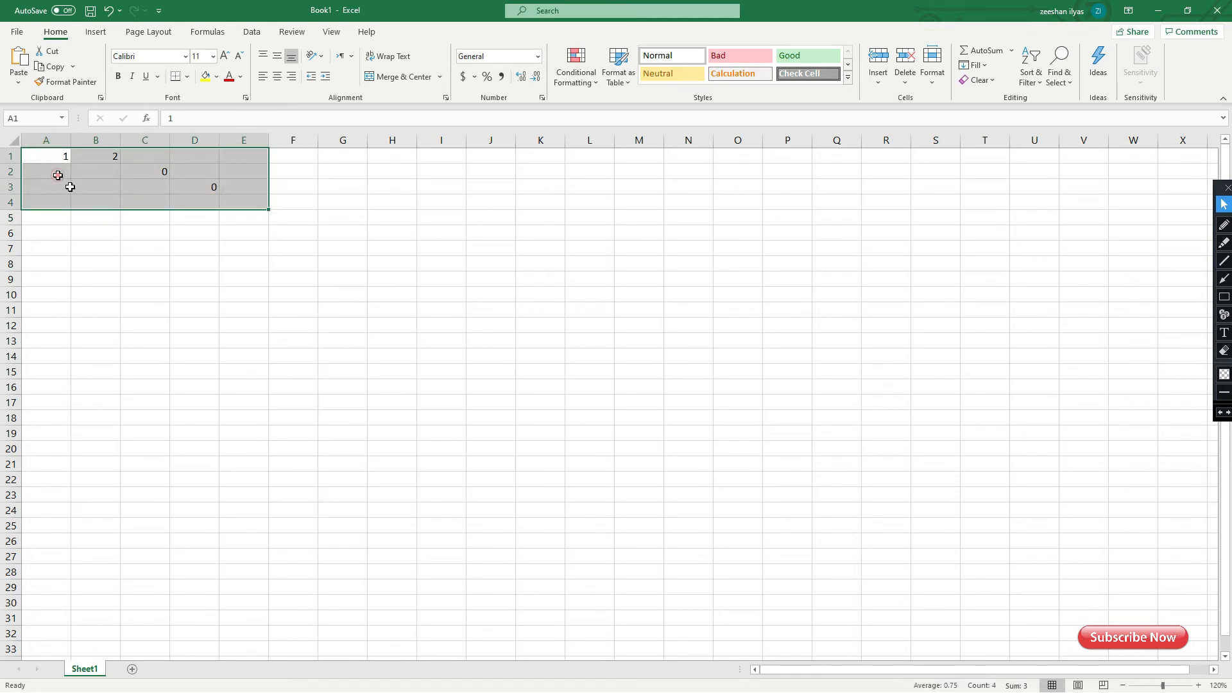
{"action": "left_click_drag", "start_coordinate": [50, 154], "coordinate": [238, 187]}
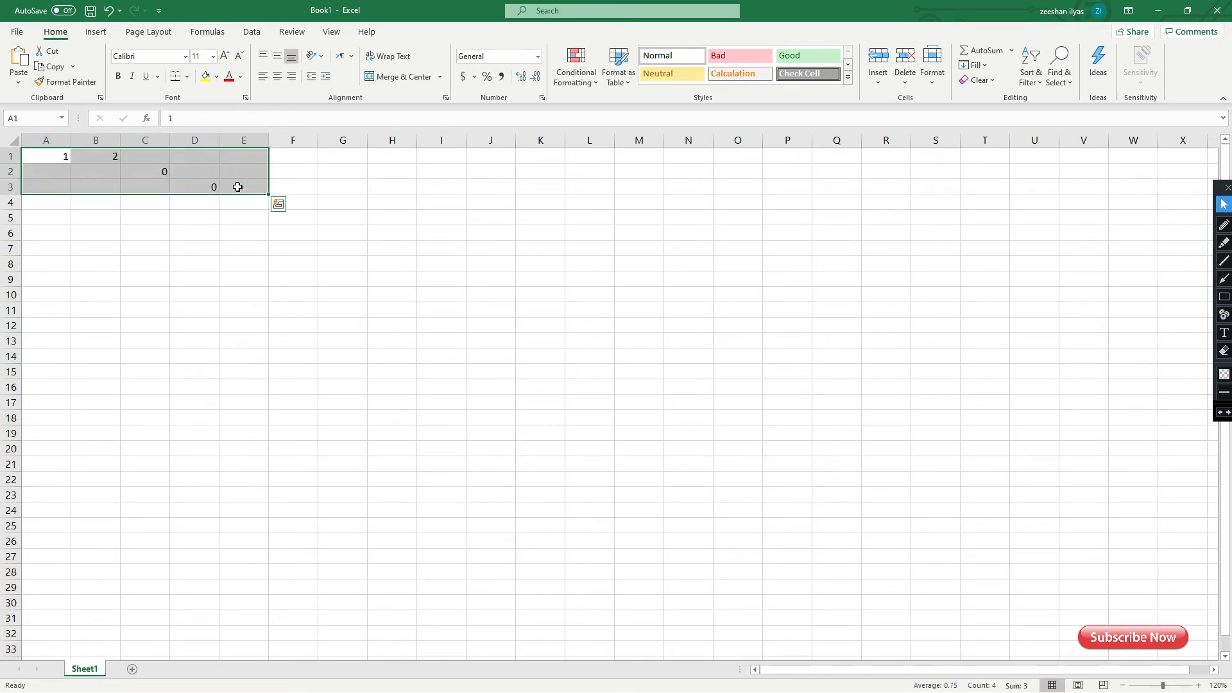
{"action": "right_click", "coordinate": [238, 186]}
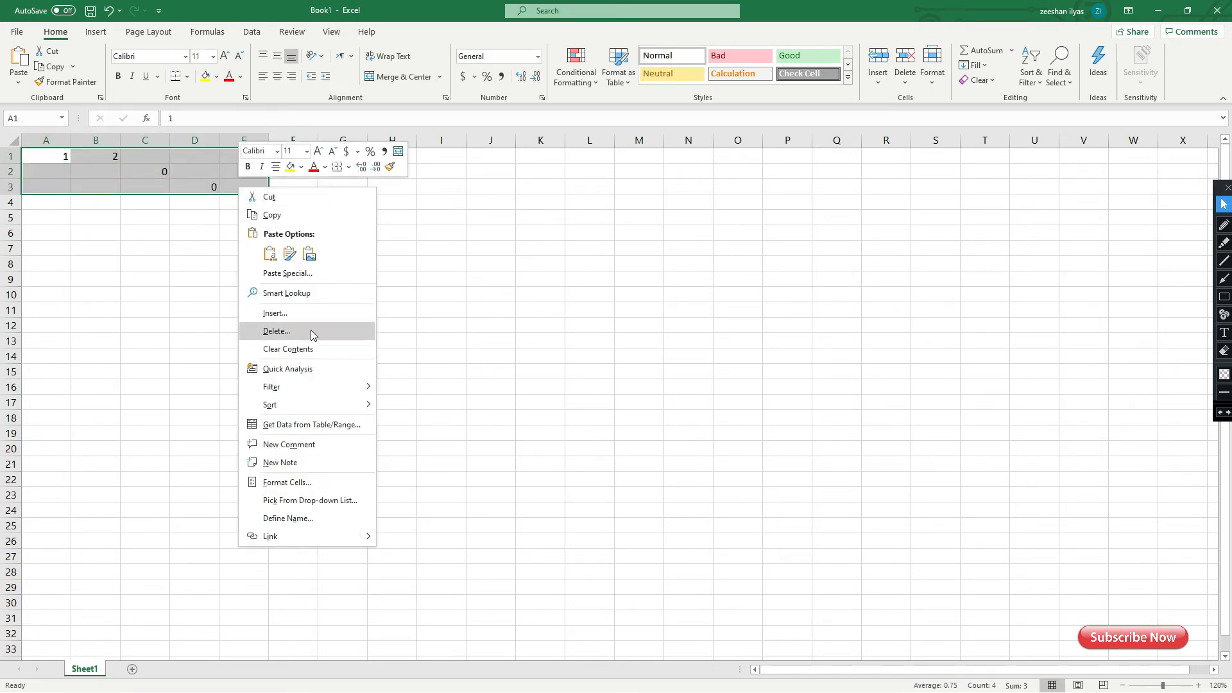
{"action": "left_click", "coordinate": [310, 350]}
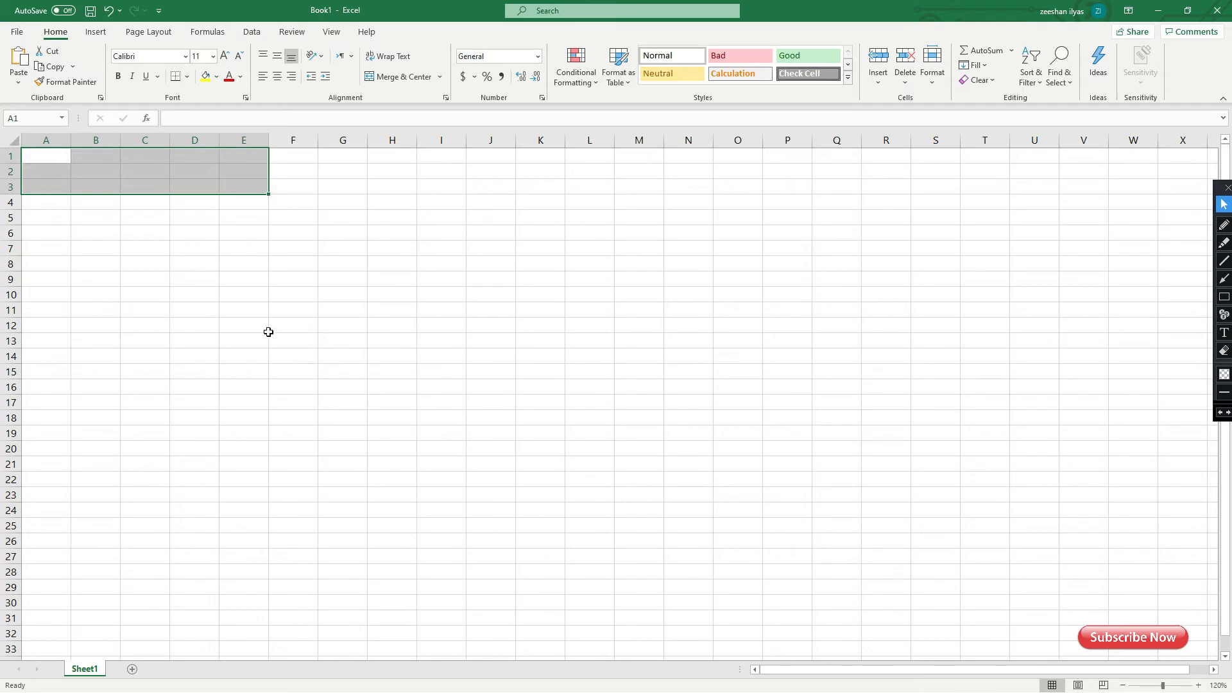
{"action": "left_click", "coordinate": [291, 332]}
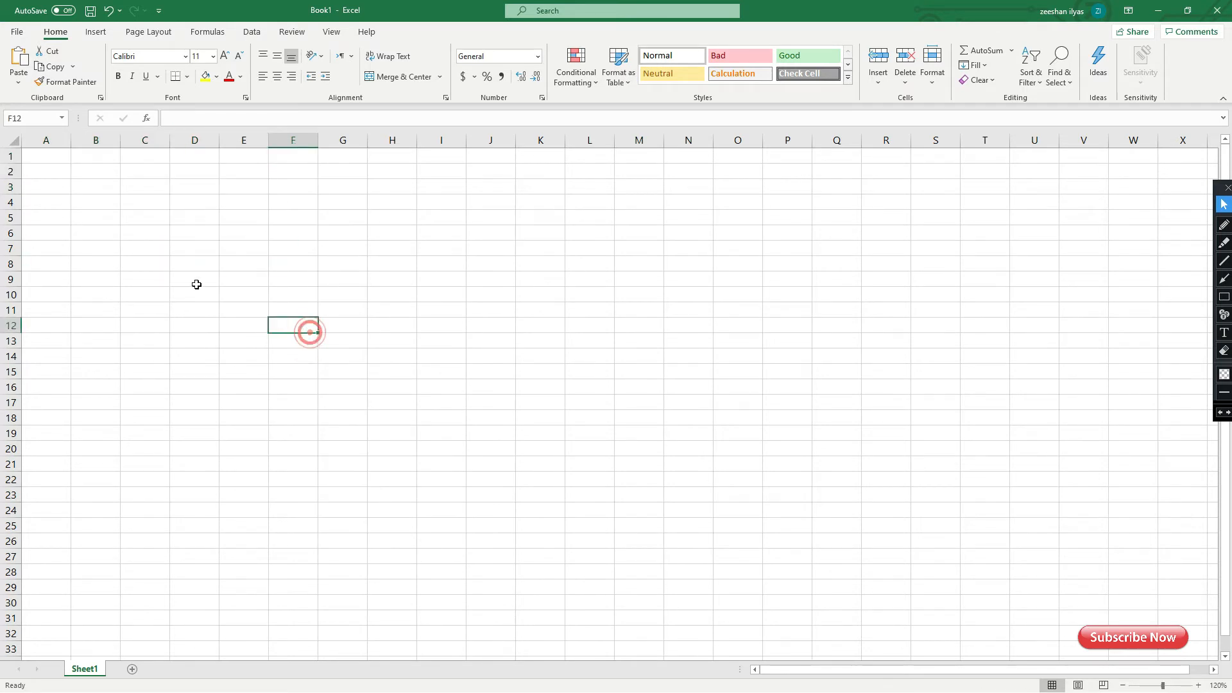
Enter 1, 2 and 3 in cells A1 to A3 and autofill the number series down to A17.
{"action": "left_click", "coordinate": [41, 157]}
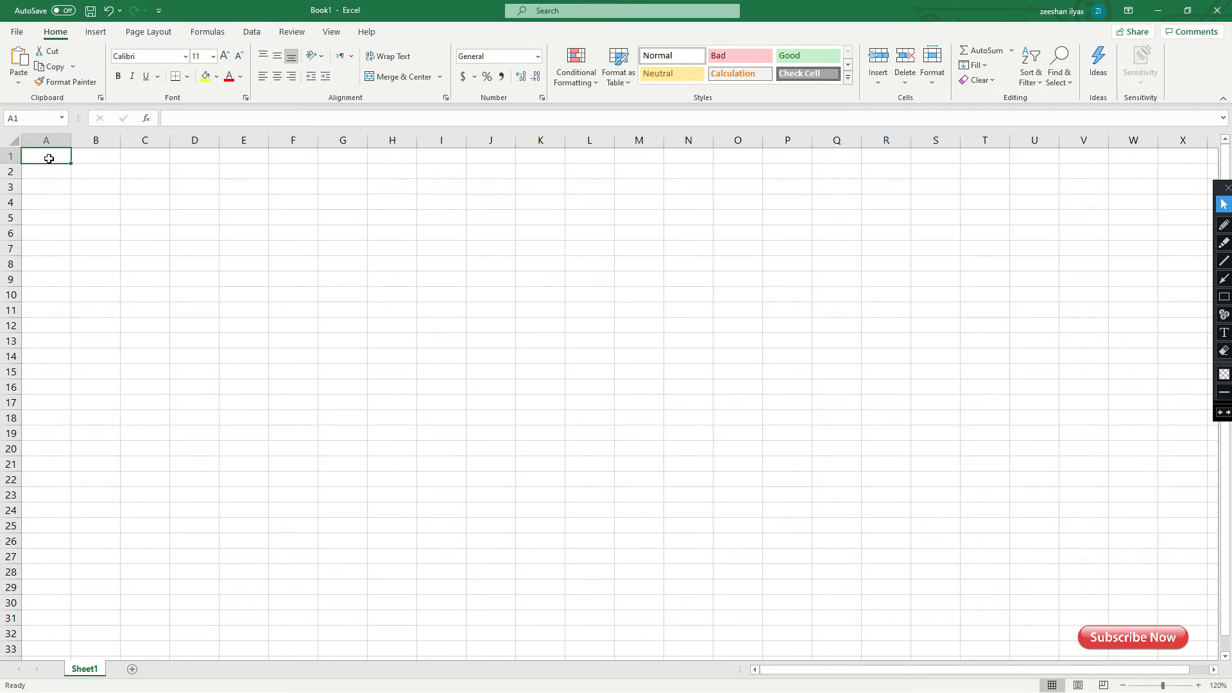
{"action": "type", "text": "1"}
{"action": "key", "text": "Return"}
{"action": "type", "text": "2"}
{"action": "left_click", "coordinate": [65, 187]}
{"action": "type", "text": "3"}
{"action": "left_click", "coordinate": [69, 220]}
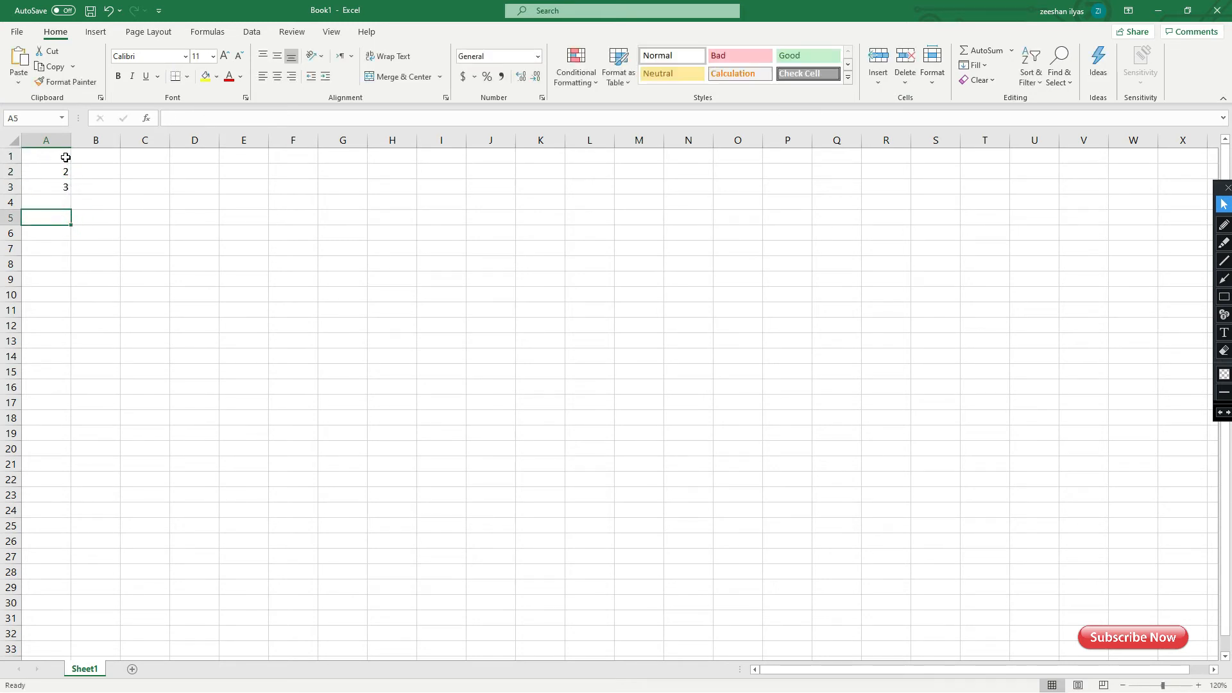
{"action": "left_click_drag", "start_coordinate": [65, 156], "coordinate": [63, 187]}
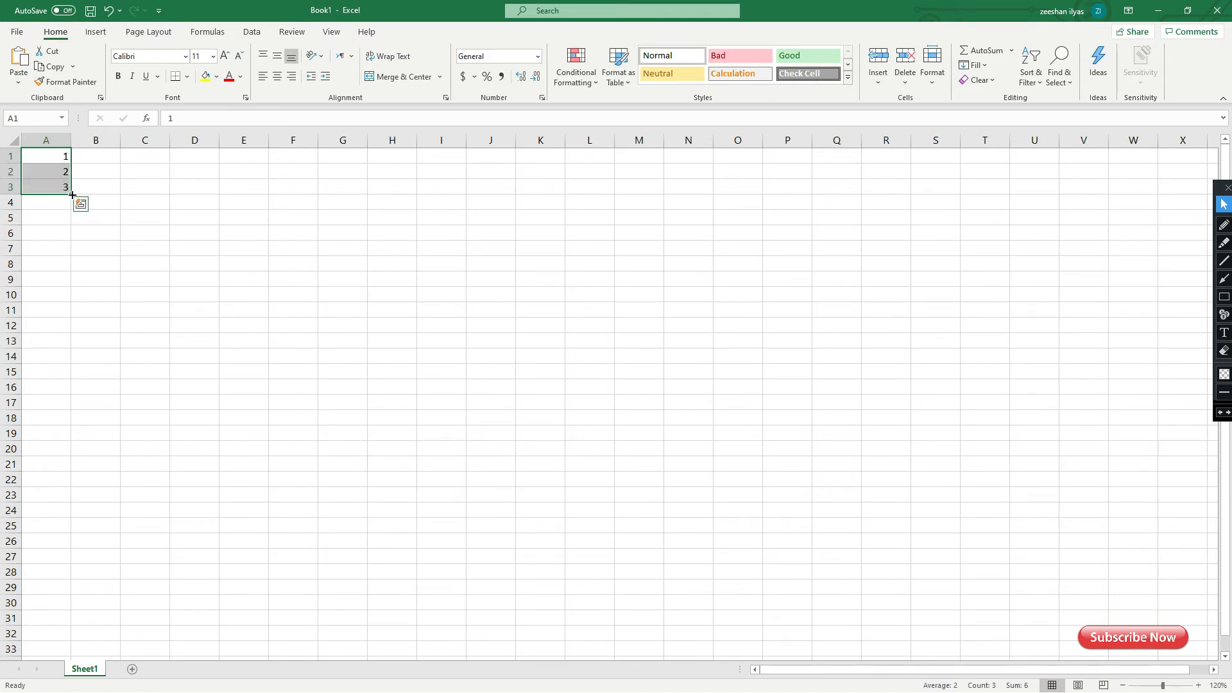
{"action": "left_click_drag", "start_coordinate": [71, 194], "coordinate": [45, 414]}
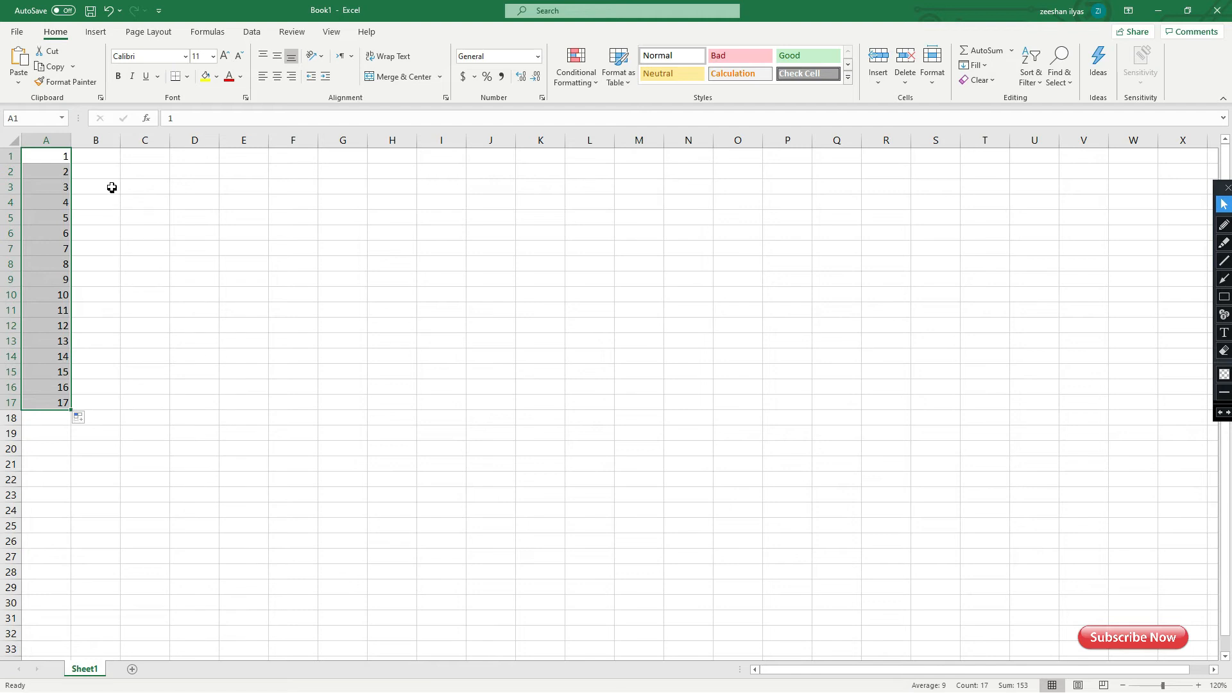
Enter the month names may in B1 and june in B2.
{"action": "left_click", "coordinate": [106, 160]}
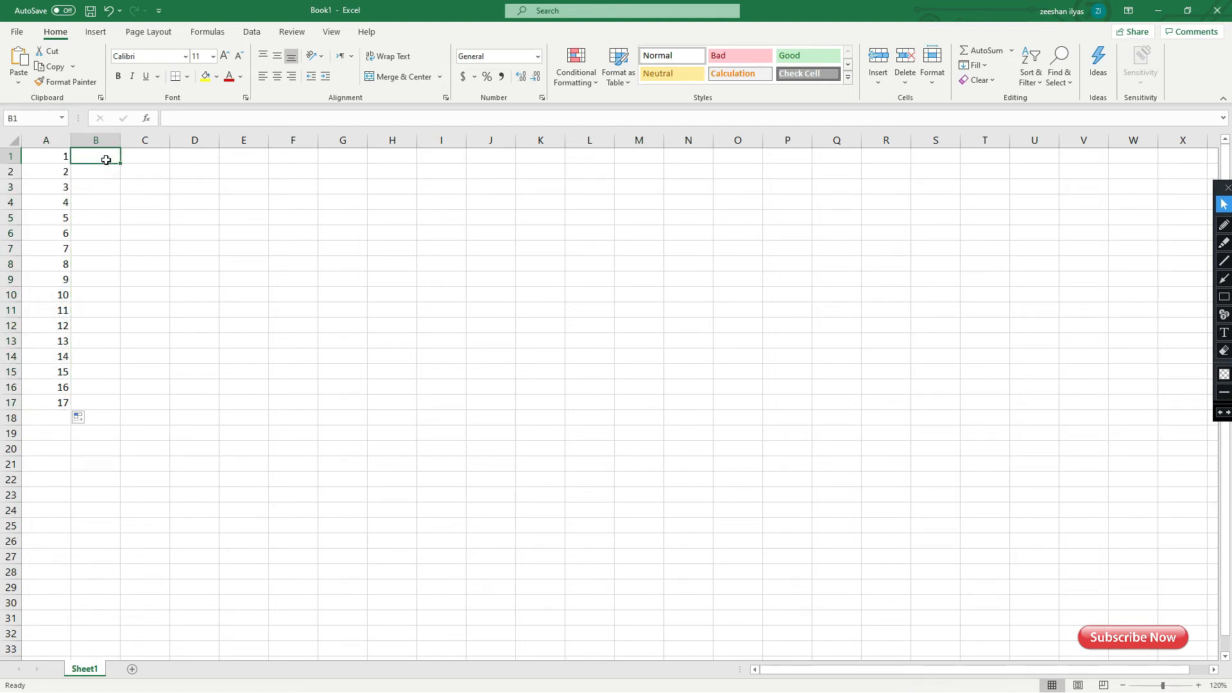
{"action": "type", "text": "july"}
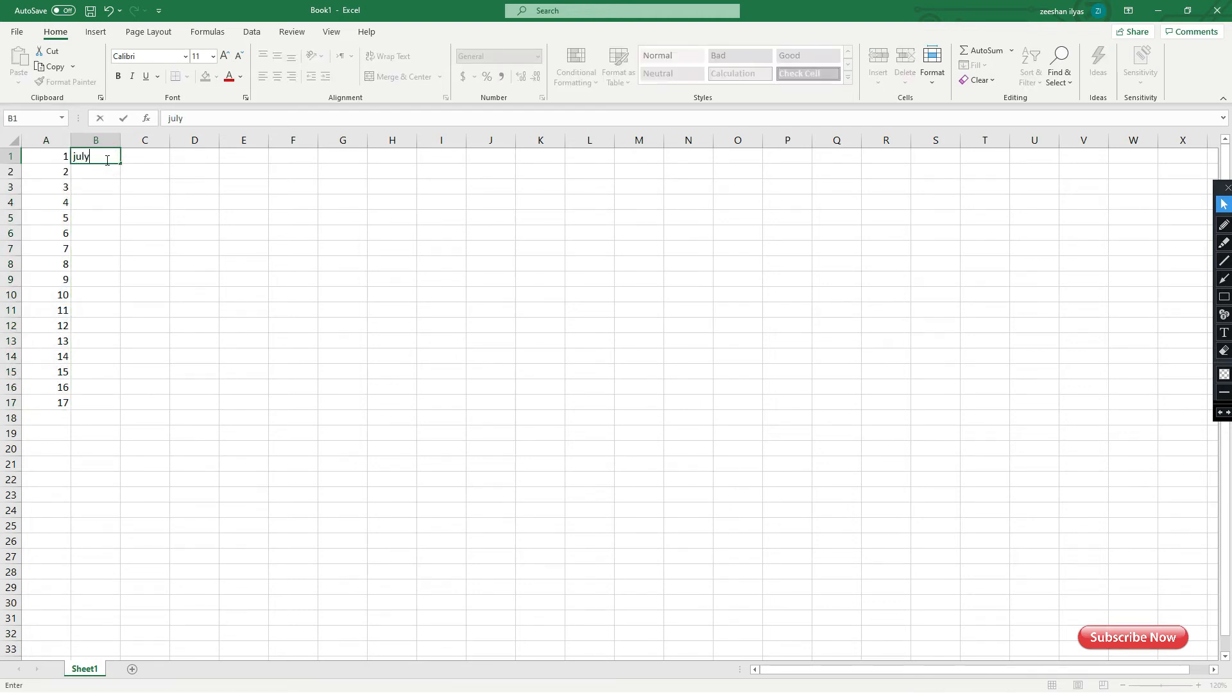
{"action": "key", "text": "BackSpace"}
{"action": "key", "text": "BackSpace"}
{"action": "key", "text": "BackSpace"}
{"action": "key", "text": "Return"}
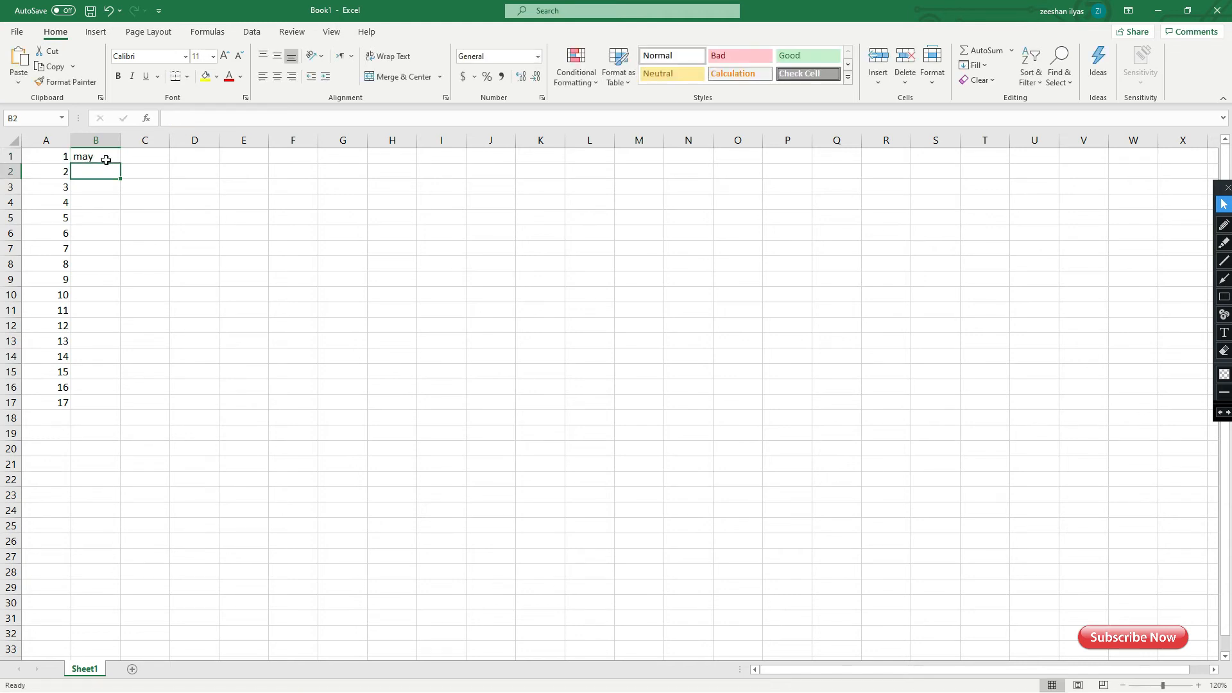
{"action": "type", "text": "june"}
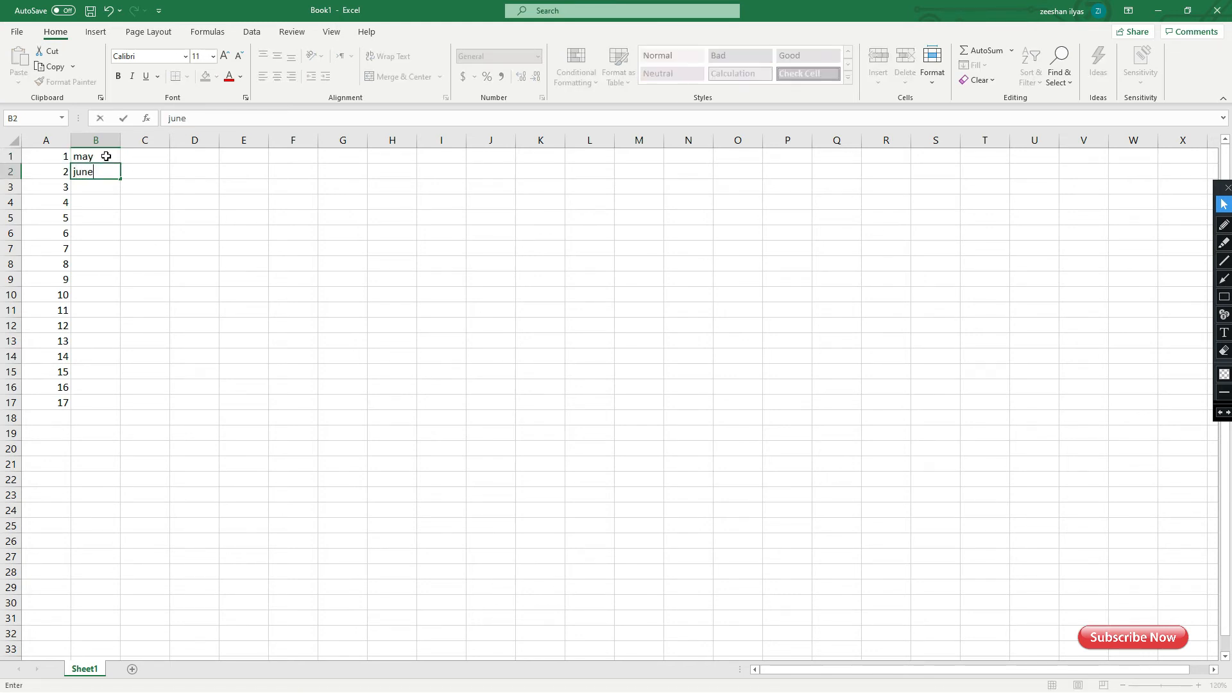
{"action": "left_click", "coordinate": [95, 199]}
Autofill the months from B1 down to B15 and check the filled cells.
{"action": "left_click", "coordinate": [100, 157]}
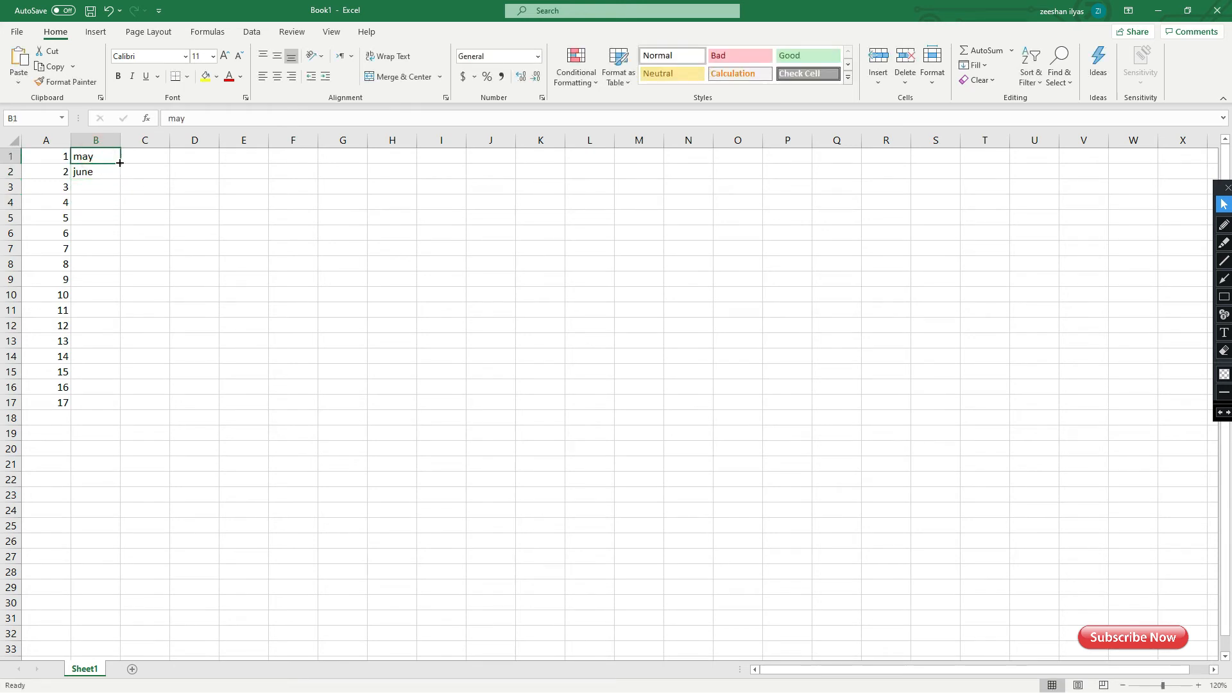
{"action": "left_click_drag", "start_coordinate": [121, 163], "coordinate": [93, 383]}
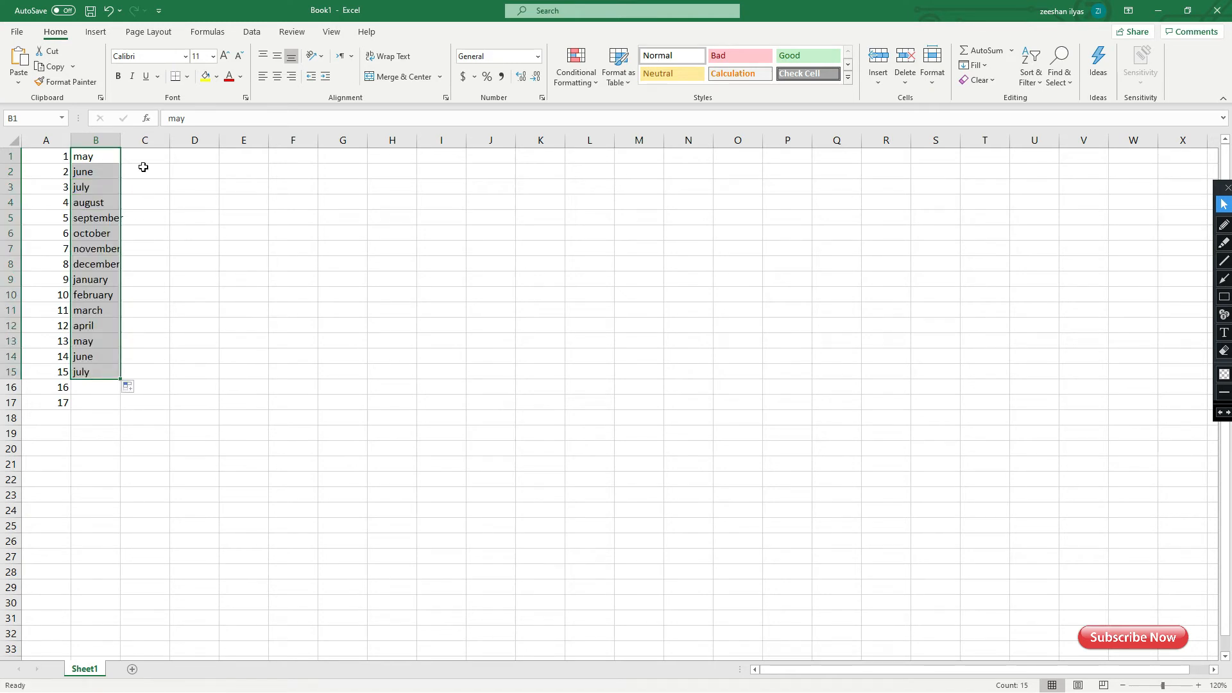
{"action": "left_click", "coordinate": [108, 186]}
{"action": "left_click", "coordinate": [106, 218]}
{"action": "left_click", "coordinate": [103, 264]}
{"action": "left_click", "coordinate": [102, 311]}
{"action": "left_click", "coordinate": [102, 336]}
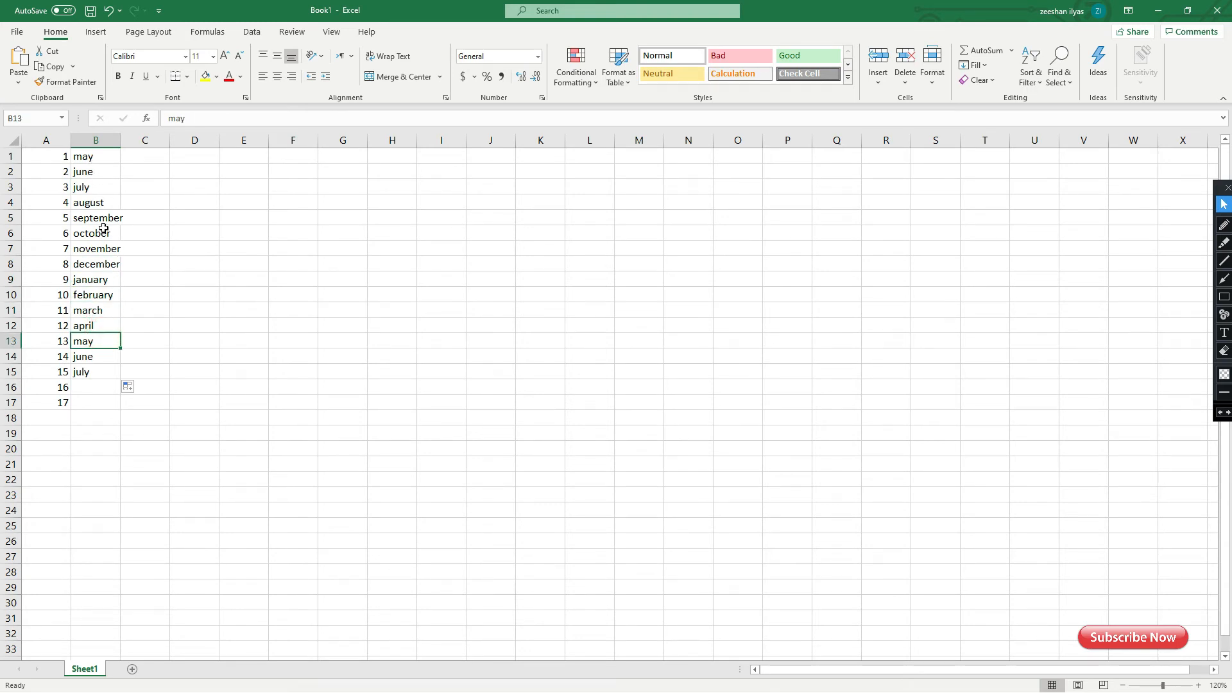
Enter the times 10:10, 10:20 and 10:30 in cells D1 to D3.
{"action": "left_click", "coordinate": [184, 157]}
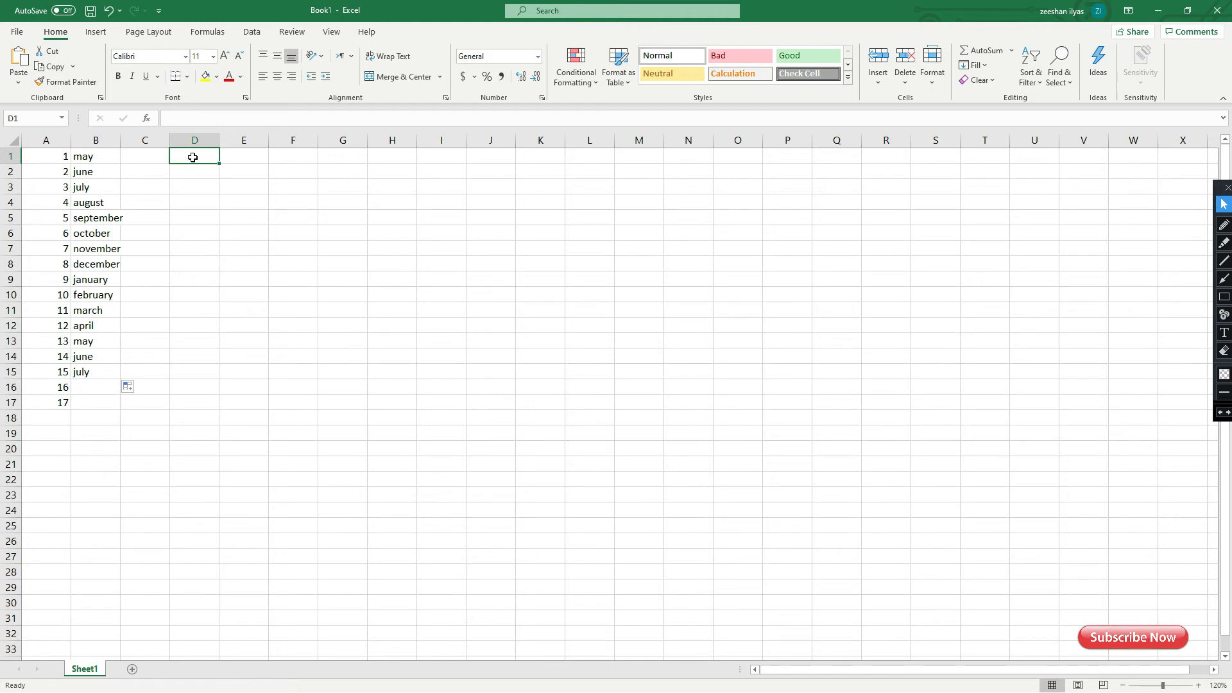
{"action": "type", "text": "10:10"}
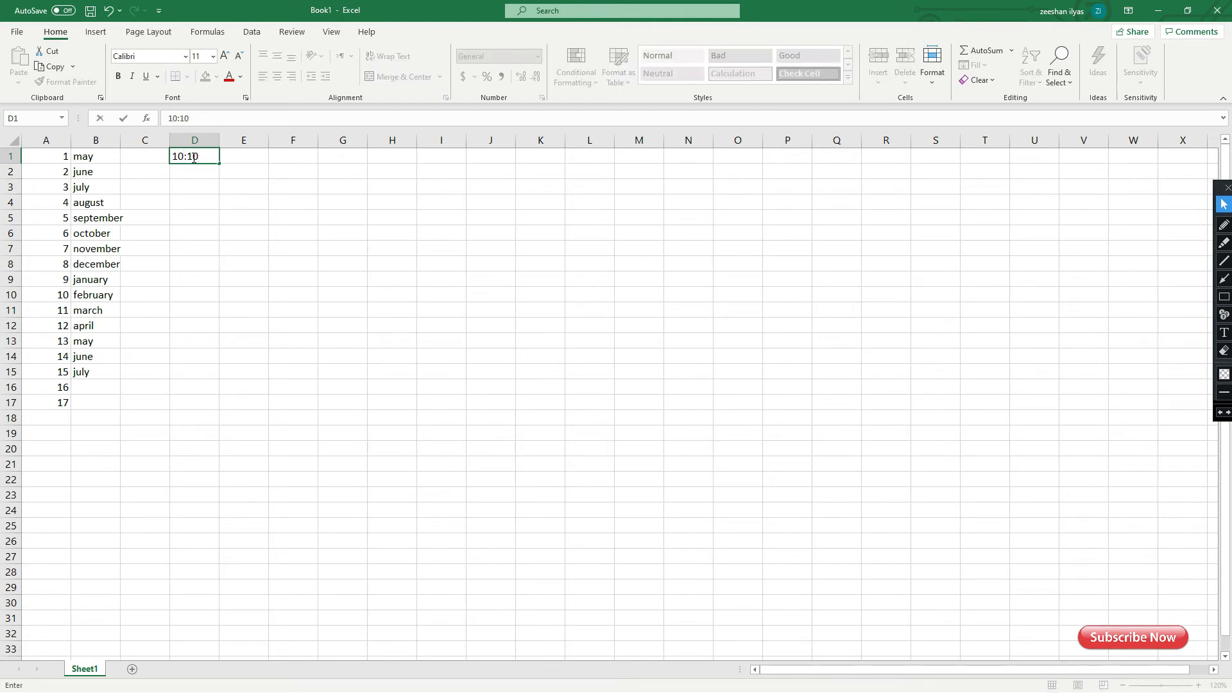
{"action": "key", "text": "Return"}
{"action": "type", "text": "10"}
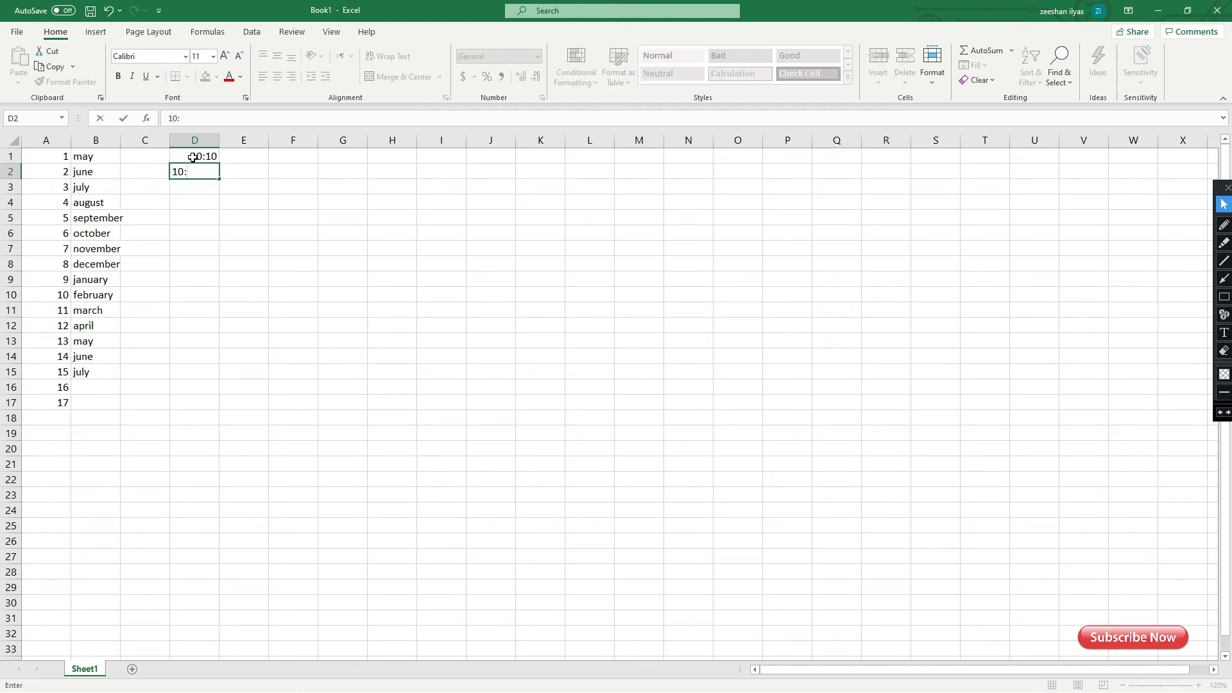
{"action": "type", "text": ":20"}
{"action": "key", "text": "Return"}
{"action": "type", "text": "10:30"}
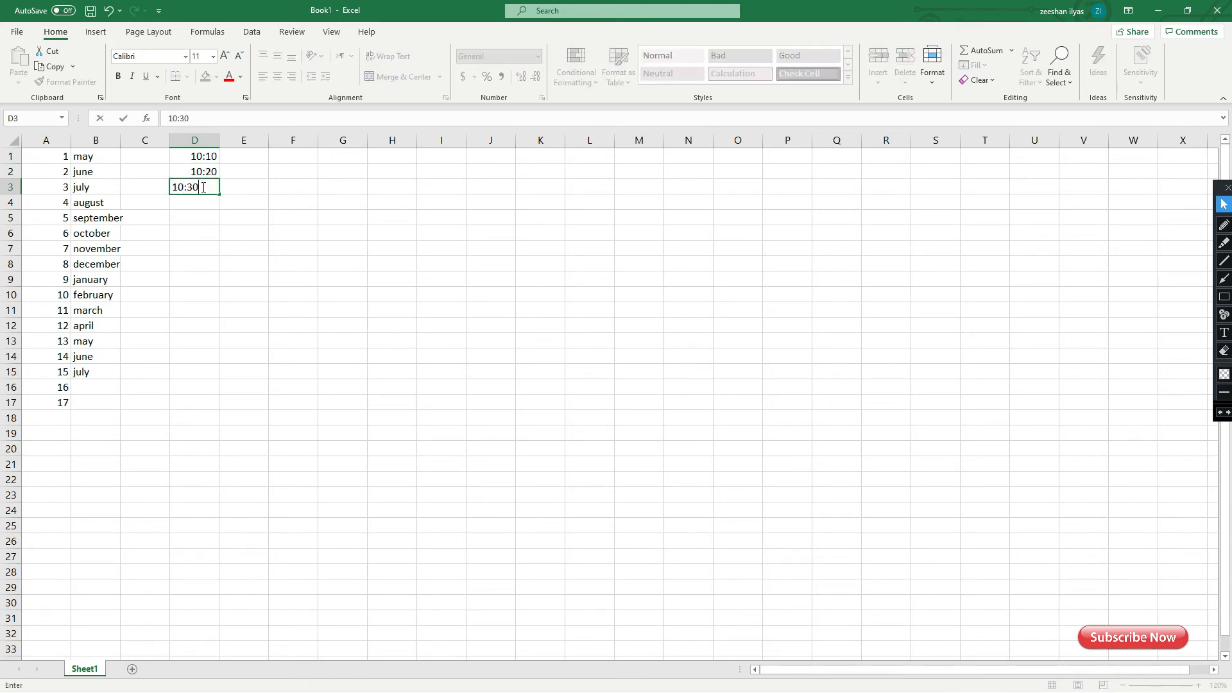
{"action": "key", "text": "Return"}
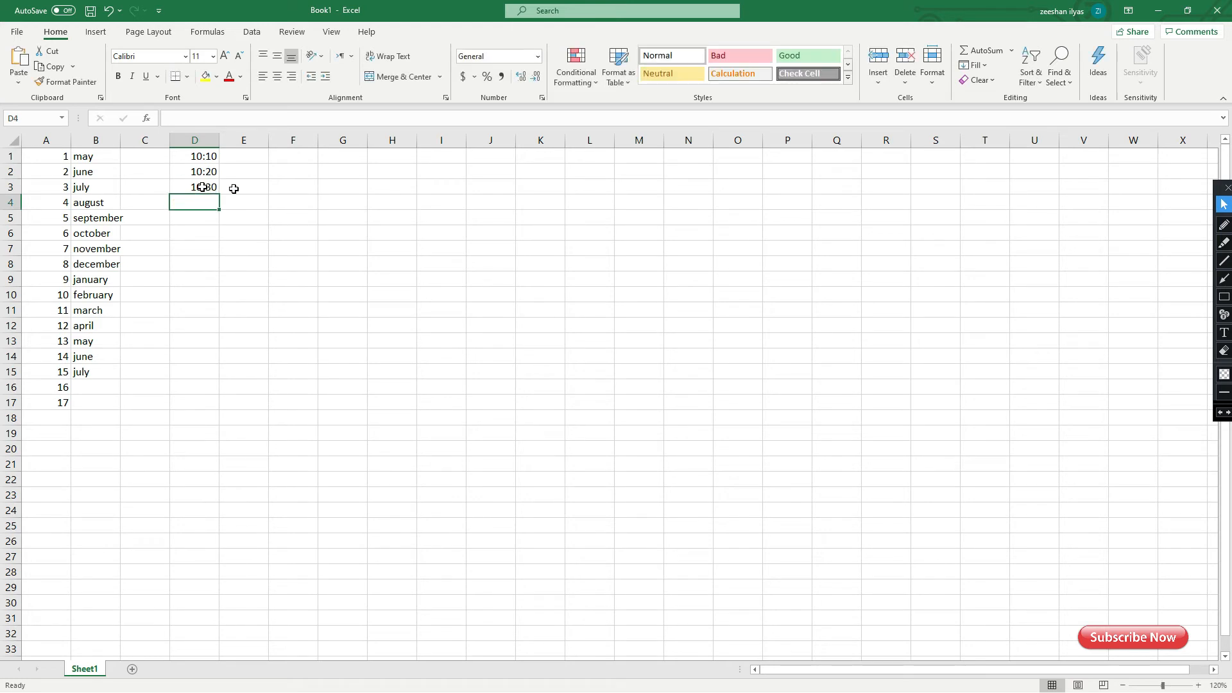
Autofill the time series from D1:D3 down to D15 and check the filled cells.
{"action": "left_click", "coordinate": [209, 156]}
{"action": "left_click_drag", "start_coordinate": [203, 177], "coordinate": [216, 374]}
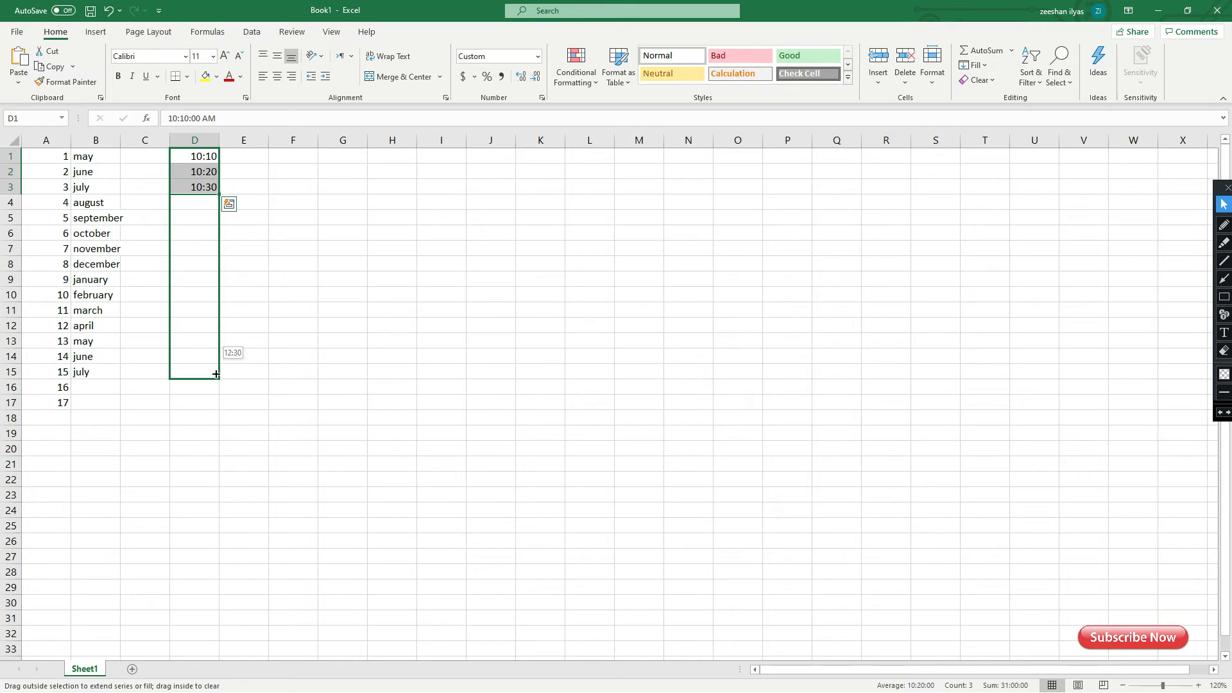
{"action": "left_click_drag", "start_coordinate": [217, 374], "coordinate": [218, 376]}
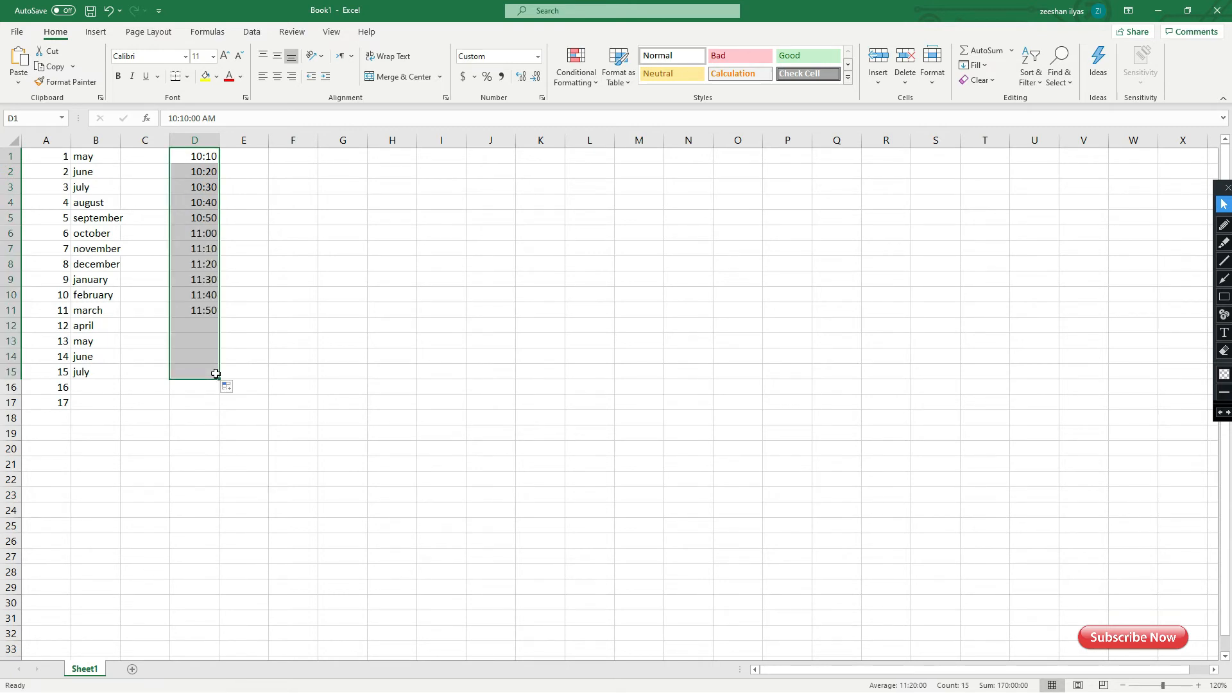
{"action": "left_click", "coordinate": [214, 204]}
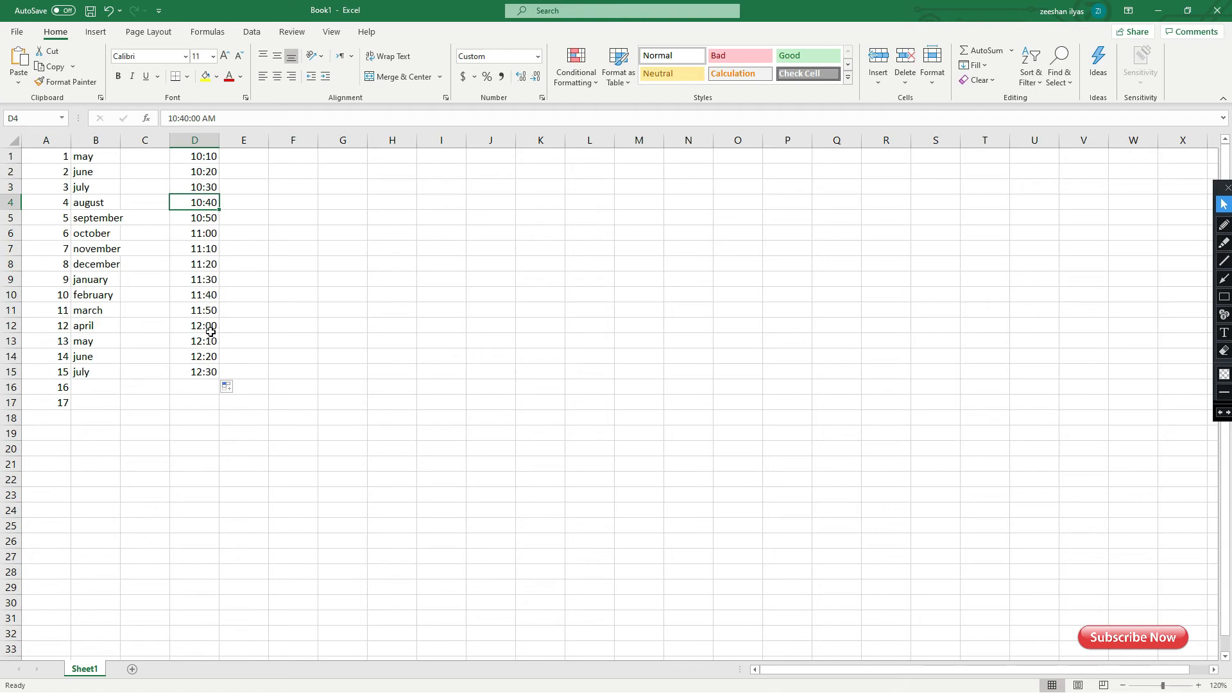
{"action": "left_click", "coordinate": [104, 235]}
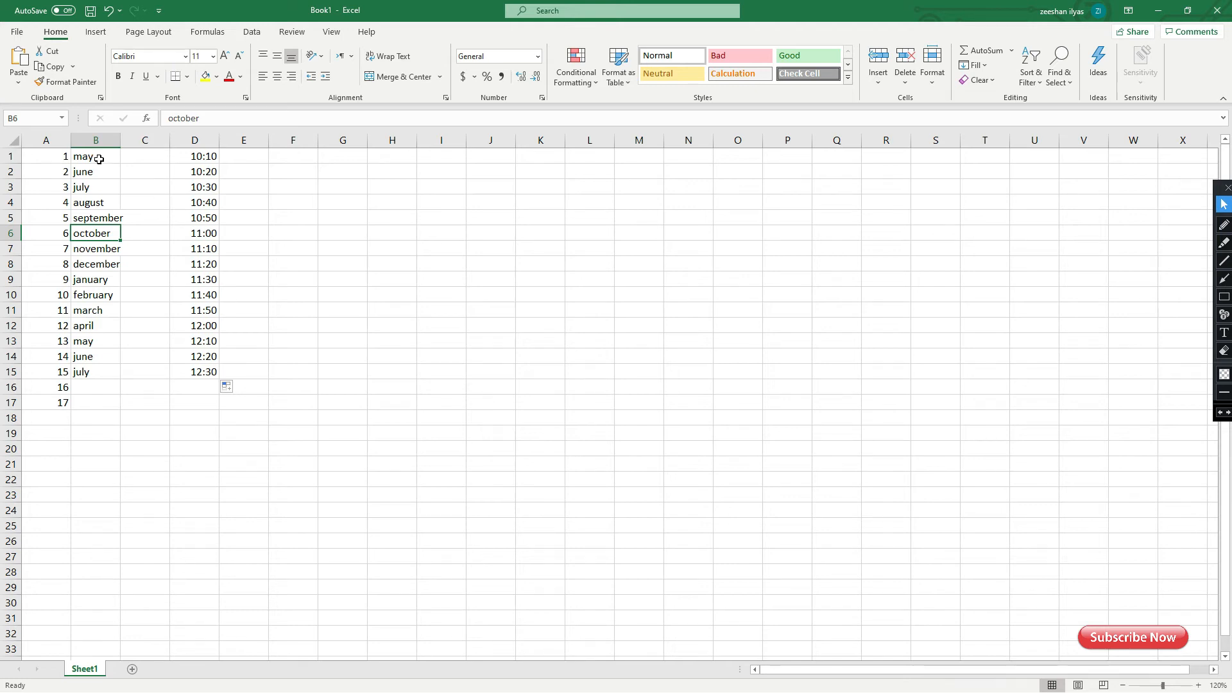
Widen column B to fit the month names and check cells down the column.
{"action": "left_click", "coordinate": [120, 140]}
{"action": "left_click_drag", "start_coordinate": [120, 140], "coordinate": [144, 140]}
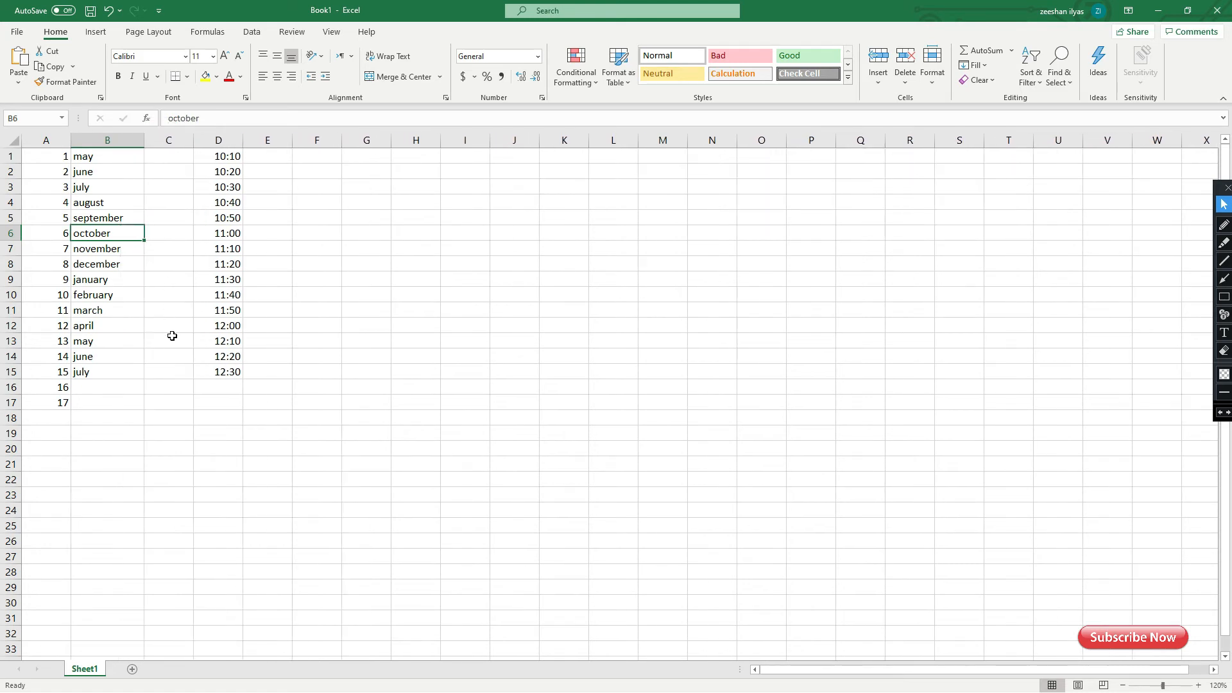
{"action": "left_click", "coordinate": [119, 360]}
{"action": "left_click", "coordinate": [113, 187]}
{"action": "left_click", "coordinate": [112, 243]}
{"action": "left_click", "coordinate": [106, 309]}
{"action": "left_click", "coordinate": [96, 371]}
{"action": "left_click", "coordinate": [100, 386]}
{"action": "left_click", "coordinate": [102, 326]}
{"action": "left_click", "coordinate": [55, 187]}
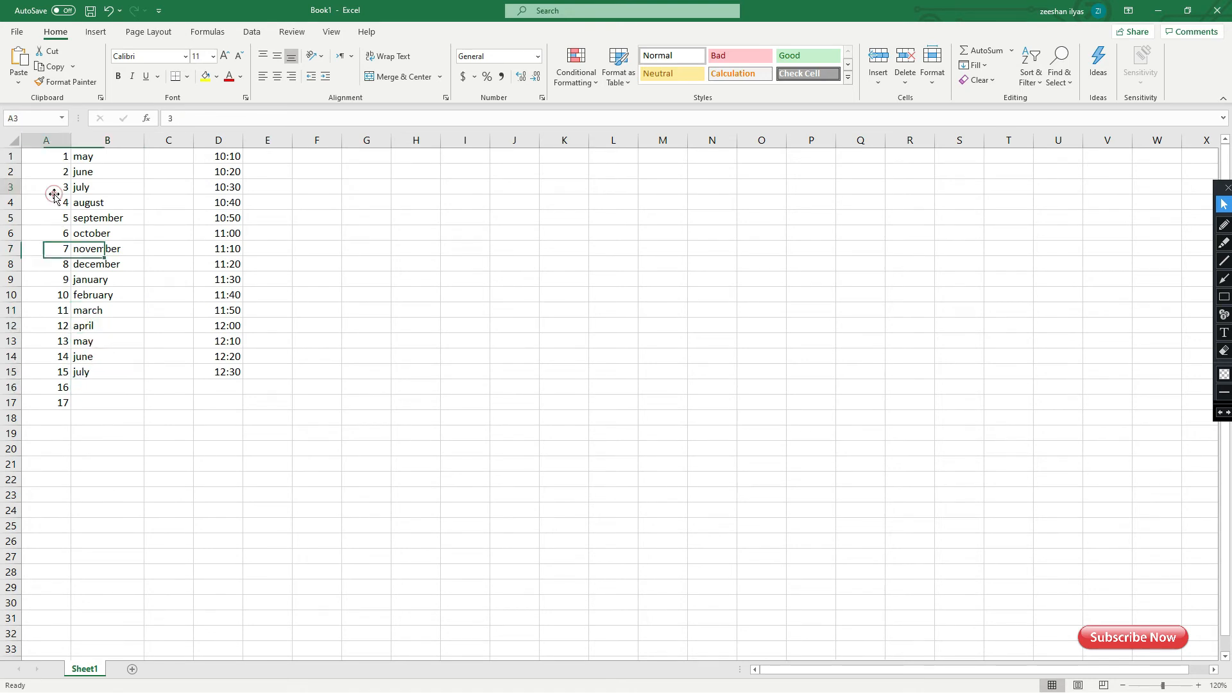
Widen column A slightly and select column B.
{"action": "left_click_drag", "start_coordinate": [73, 139], "coordinate": [85, 141]}
{"action": "left_click", "coordinate": [57, 403]}
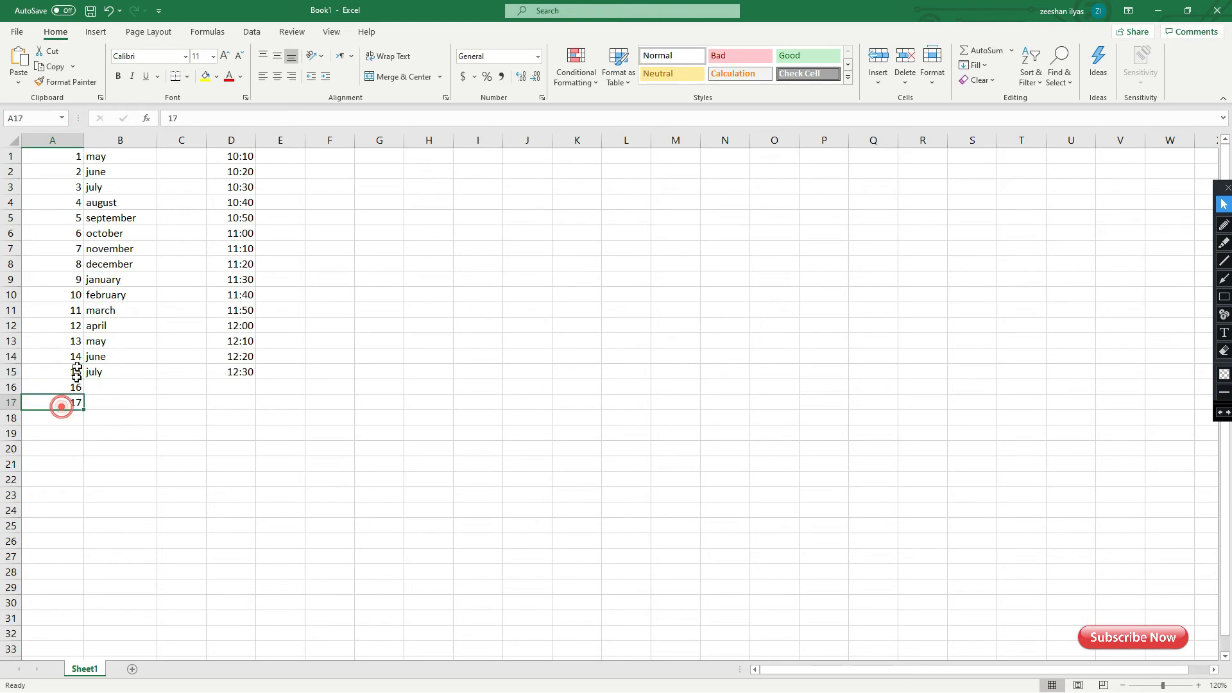
{"action": "left_click", "coordinate": [120, 140]}
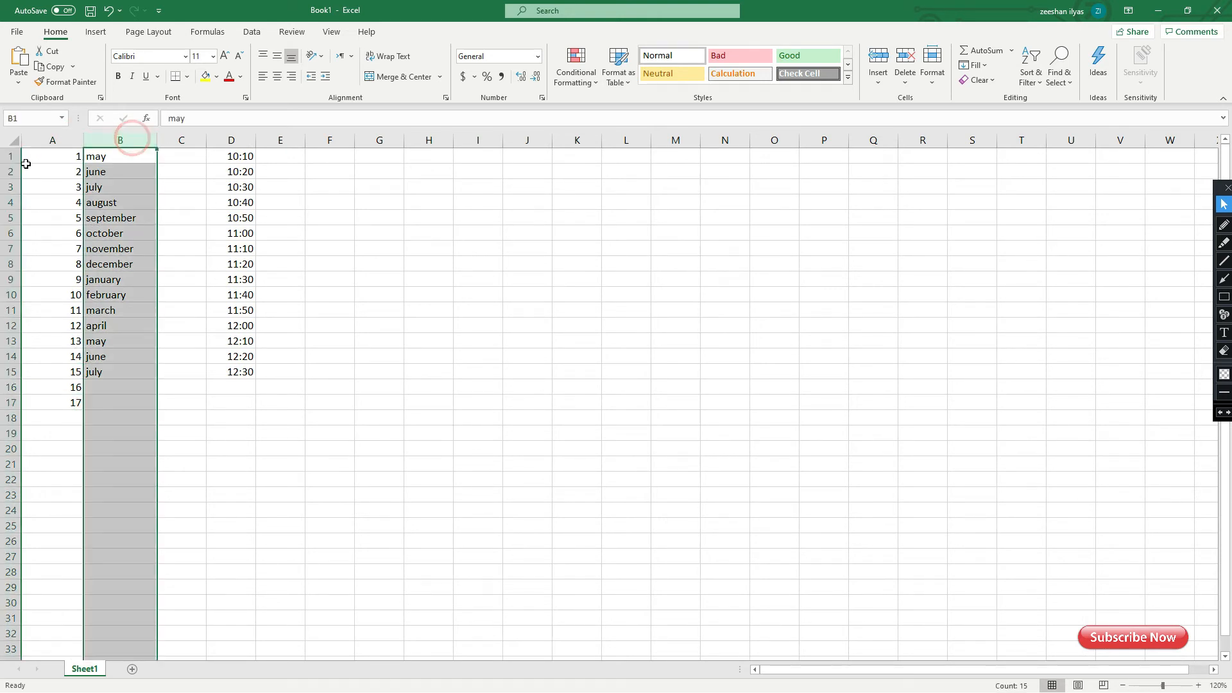
Increase the heights of rows 1 and 2 and check the resized cells.
{"action": "left_click", "coordinate": [12, 158]}
{"action": "left_click_drag", "start_coordinate": [14, 165], "coordinate": [10, 174]}
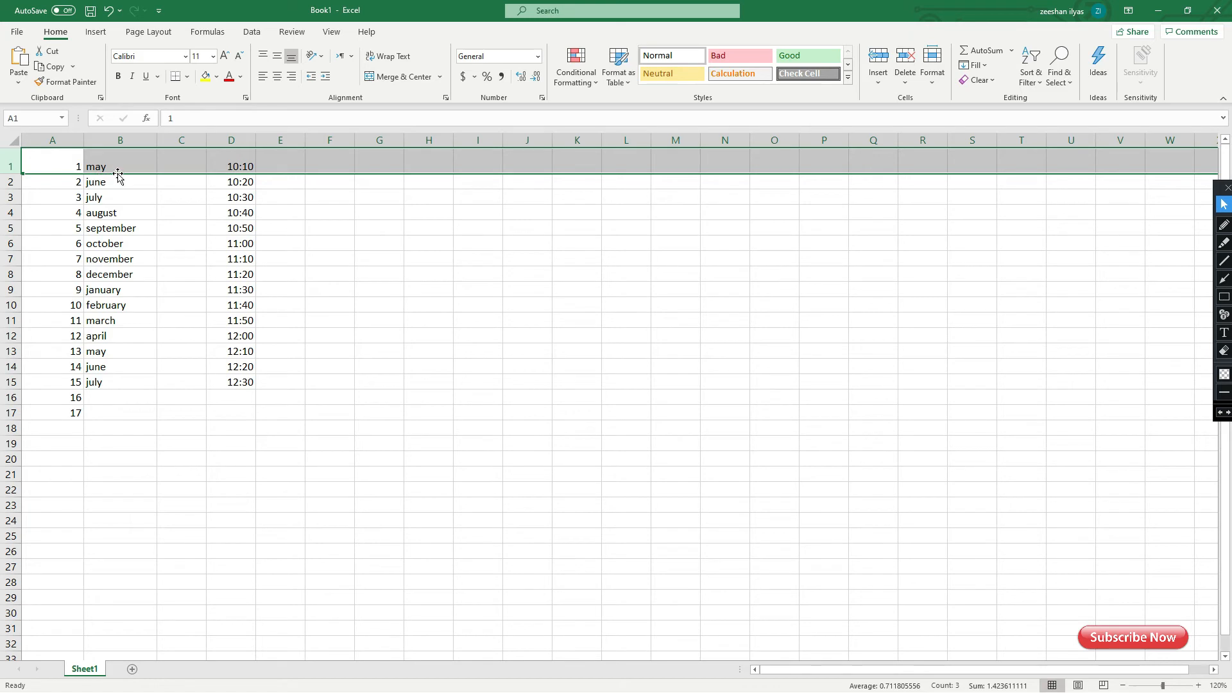
{"action": "left_click_drag", "start_coordinate": [13, 188], "coordinate": [19, 201]}
{"action": "left_click", "coordinate": [214, 349]}
{"action": "left_click", "coordinate": [94, 191]}
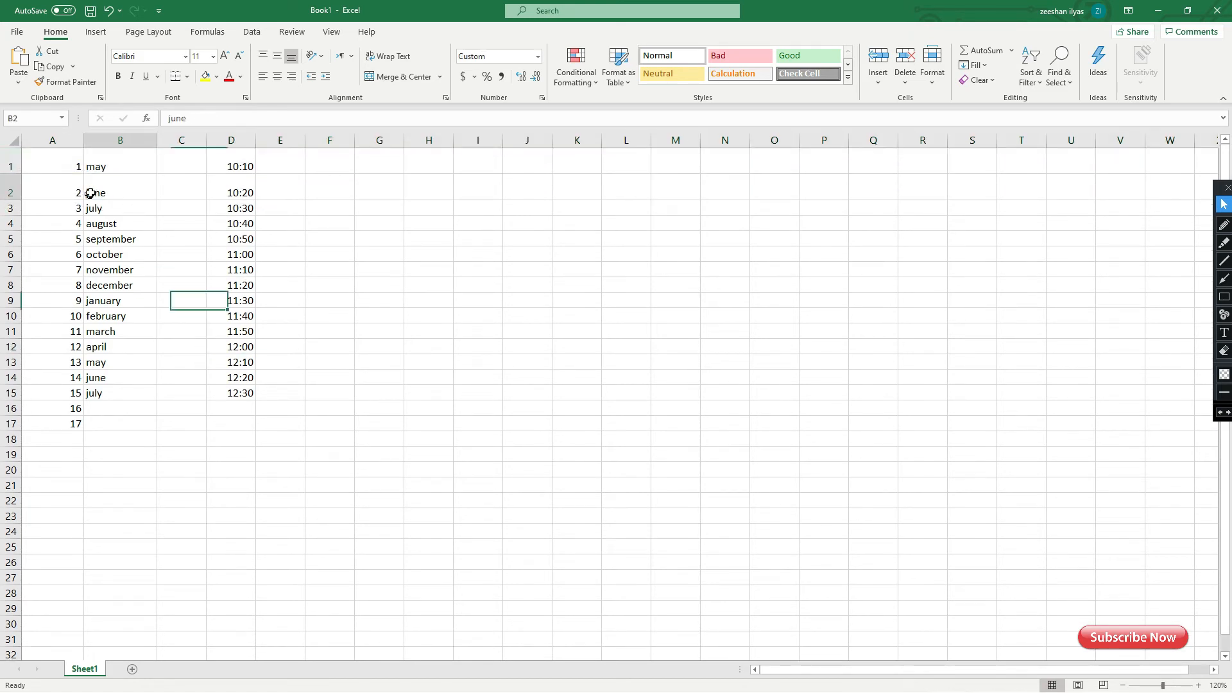
{"action": "left_click", "coordinate": [34, 168]}
{"action": "left_click", "coordinate": [90, 177]}
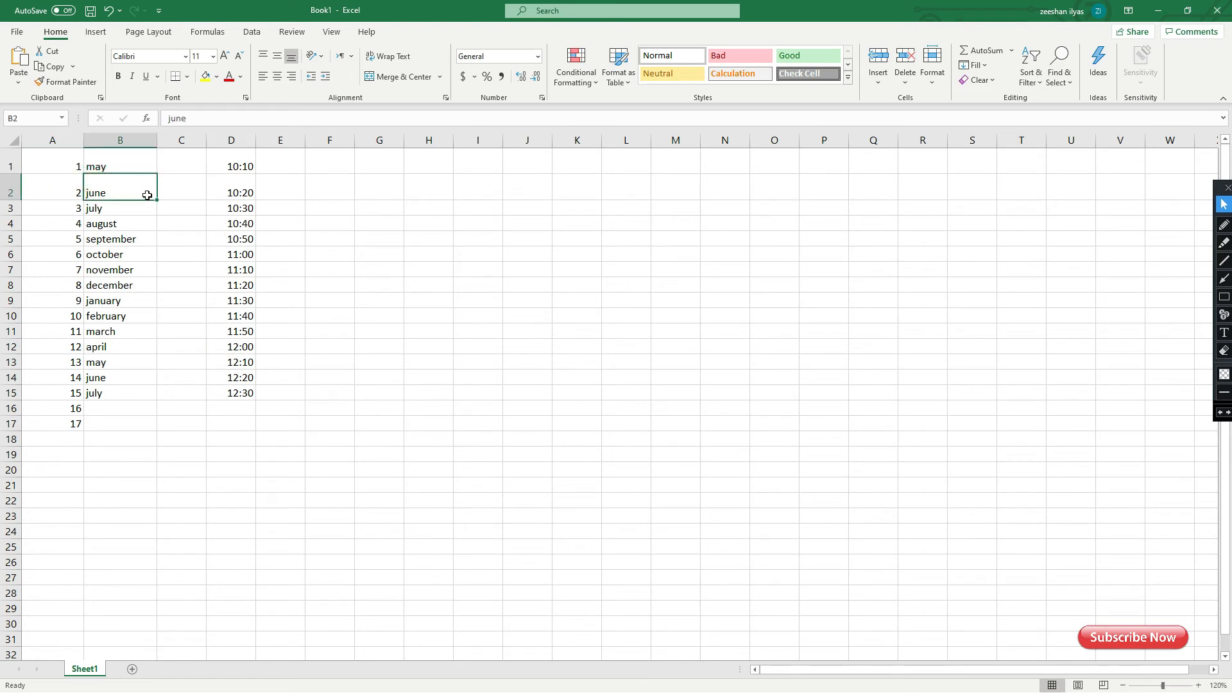
Enlarge cell A1 by making row 1 taller and column A wider.
{"action": "left_click", "coordinate": [68, 165]}
{"action": "left_click", "coordinate": [102, 166]}
{"action": "left_click", "coordinate": [53, 162]}
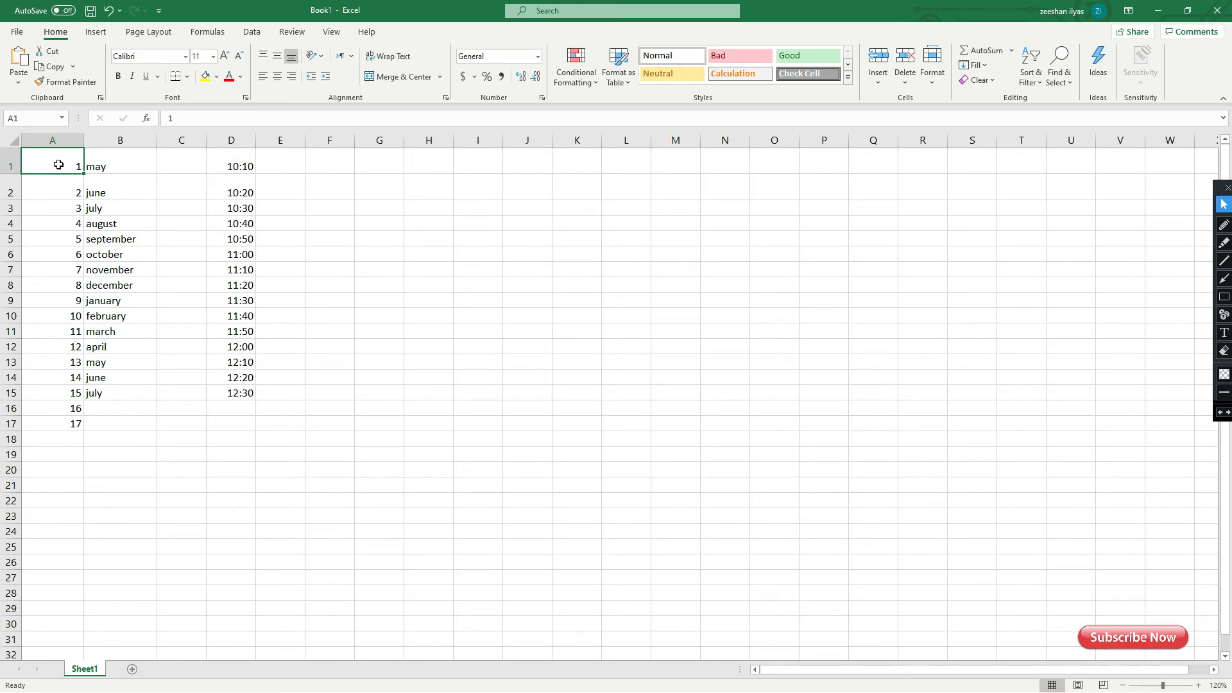
{"action": "left_click_drag", "start_coordinate": [14, 174], "coordinate": [14, 184]}
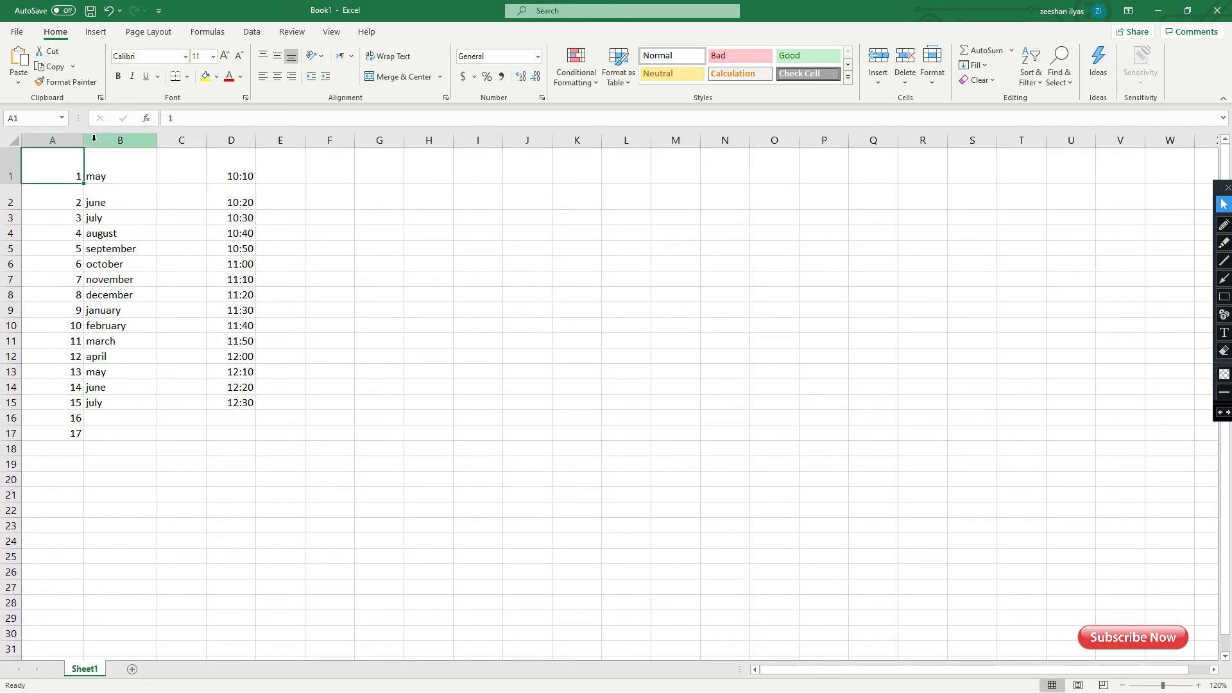
{"action": "left_click_drag", "start_coordinate": [84, 141], "coordinate": [96, 142]}
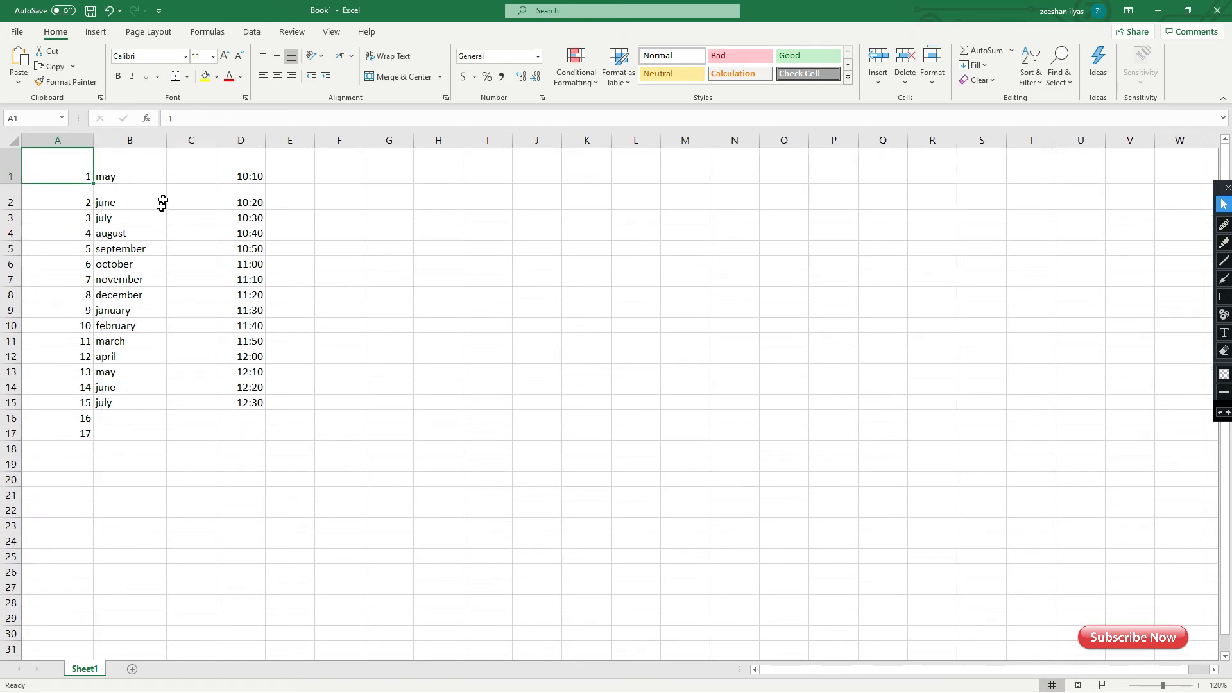
Try the left, center and right alignments and the middle, top and bottom alignments on cell A1.
{"action": "left_click", "coordinate": [262, 78]}
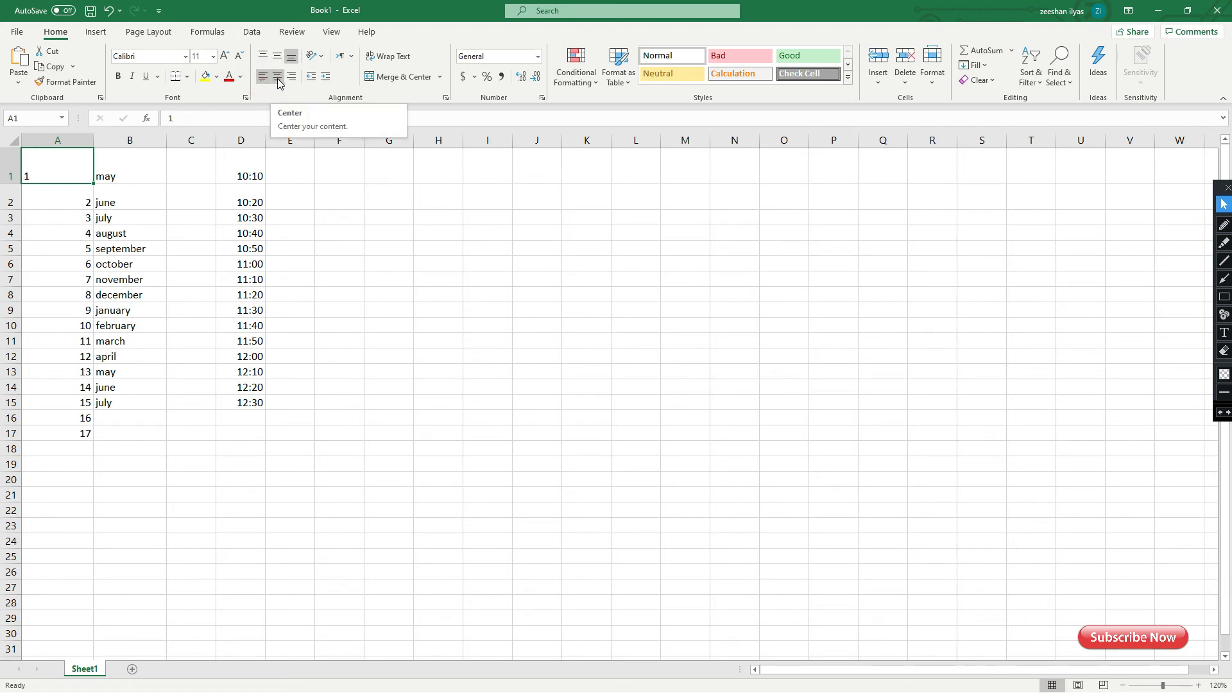
{"action": "left_click", "coordinate": [278, 78]}
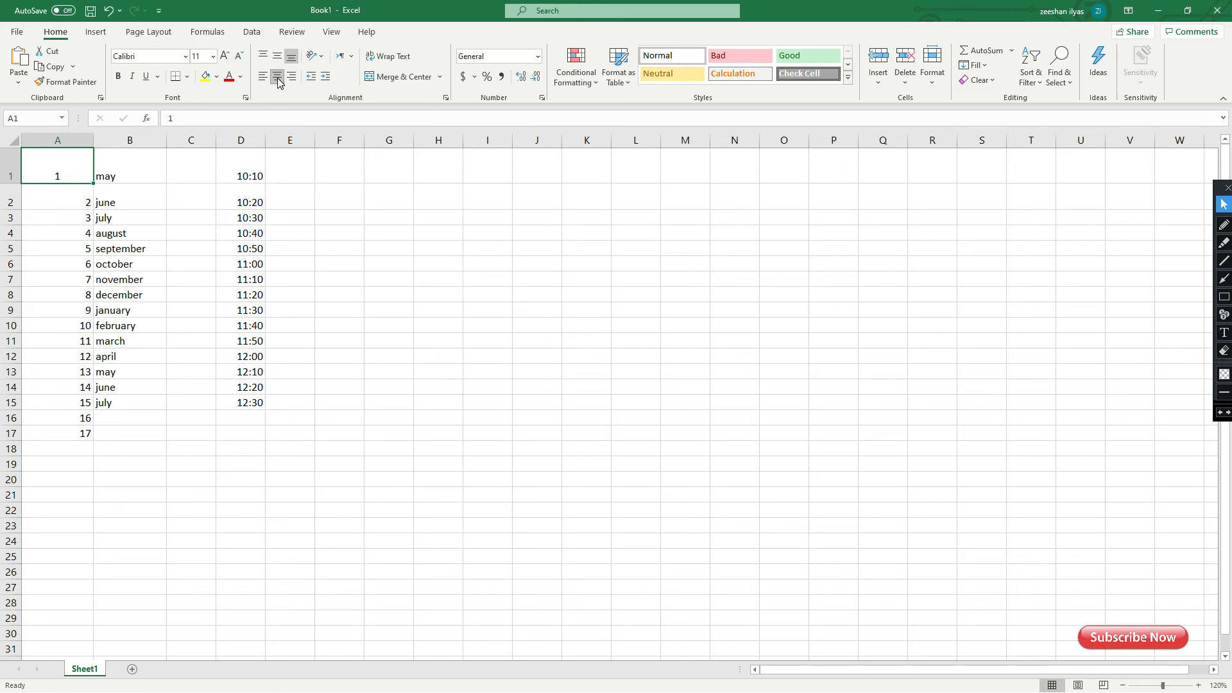
{"action": "left_click", "coordinate": [294, 78]}
{"action": "left_click", "coordinate": [277, 58]}
{"action": "left_click", "coordinate": [264, 58]}
{"action": "left_click", "coordinate": [292, 58]}
Cycle cell A1 through the right, center and left alignments and finish with right alignment.
{"action": "left_click", "coordinate": [292, 76]}
{"action": "left_click", "coordinate": [276, 77]}
{"action": "left_click", "coordinate": [262, 77]}
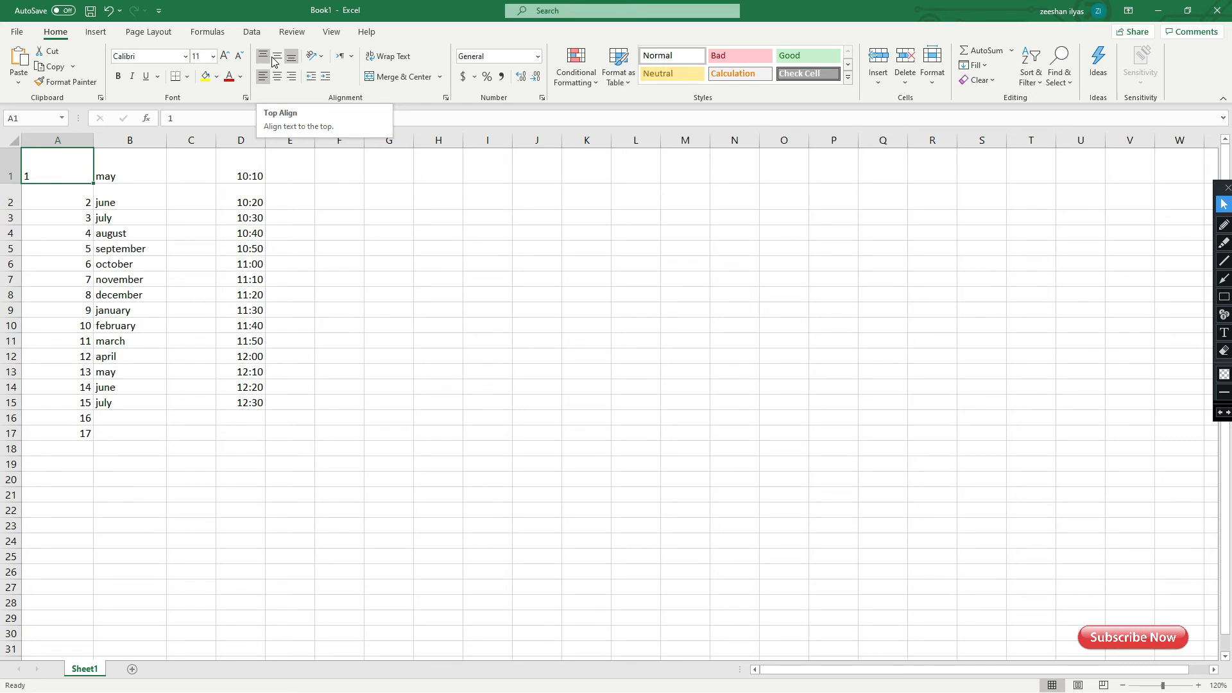
{"action": "left_click", "coordinate": [265, 77]}
{"action": "left_click", "coordinate": [274, 76]}
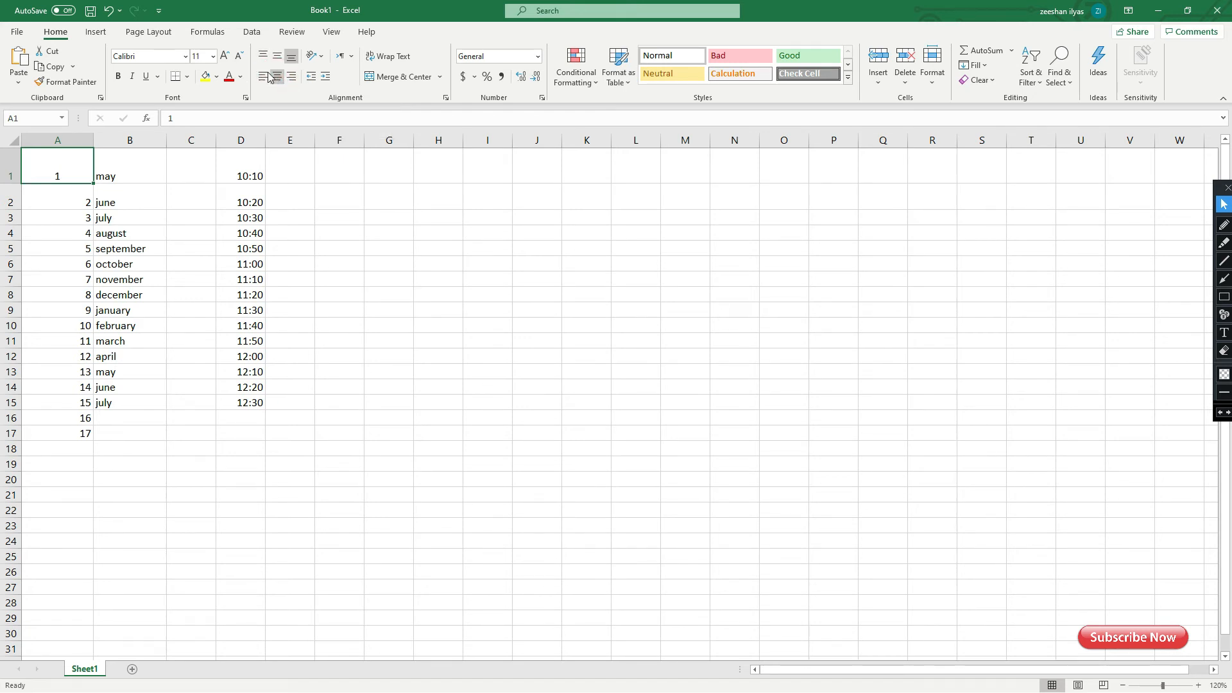
{"action": "left_click", "coordinate": [291, 76]}
Examine how the numbers in column A, months in column B and times in column D are aligned.
{"action": "left_click", "coordinate": [113, 207]}
{"action": "left_click", "coordinate": [89, 177]}
{"action": "left_click_drag", "start_coordinate": [91, 173], "coordinate": [75, 421]}
{"action": "left_click", "coordinate": [71, 421]}
{"action": "left_click", "coordinate": [83, 324]}
{"action": "left_click", "coordinate": [84, 297]}
{"action": "left_click", "coordinate": [86, 252]}
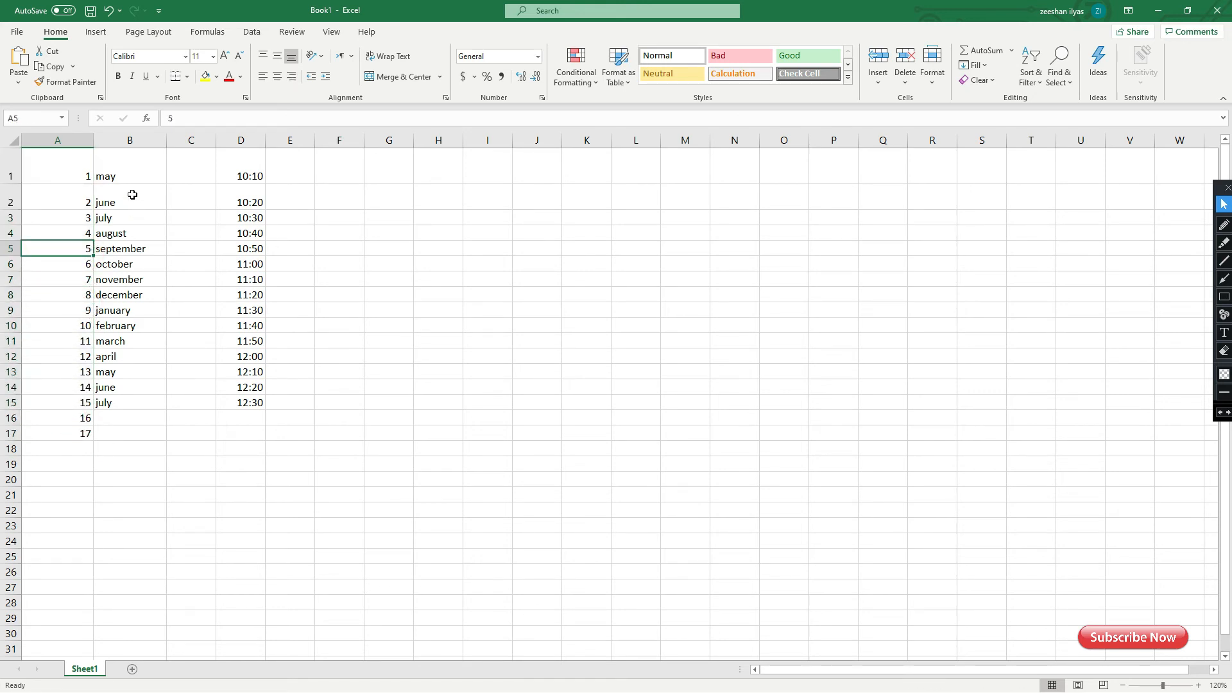
{"action": "left_click_drag", "start_coordinate": [124, 167], "coordinate": [121, 420]}
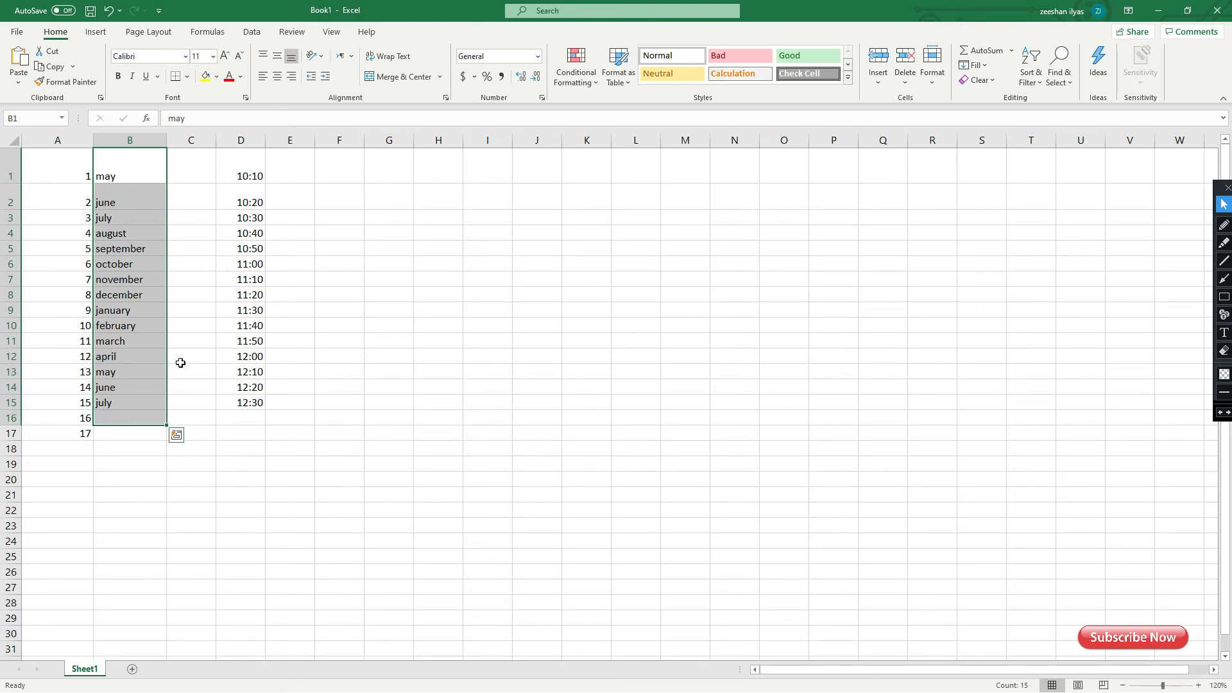
{"action": "left_click_drag", "start_coordinate": [250, 175], "coordinate": [248, 400]}
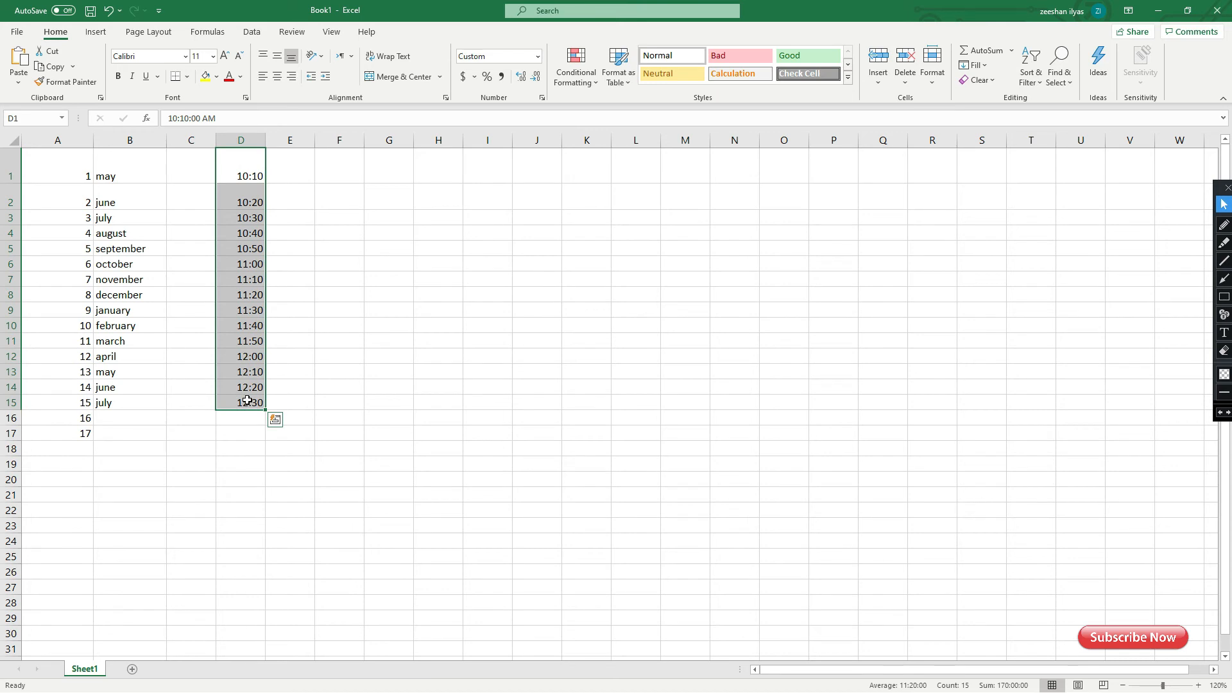
Enter the logical value True in cell C2.
{"action": "left_click", "coordinate": [188, 195]}
{"action": "type", "text": "True"}
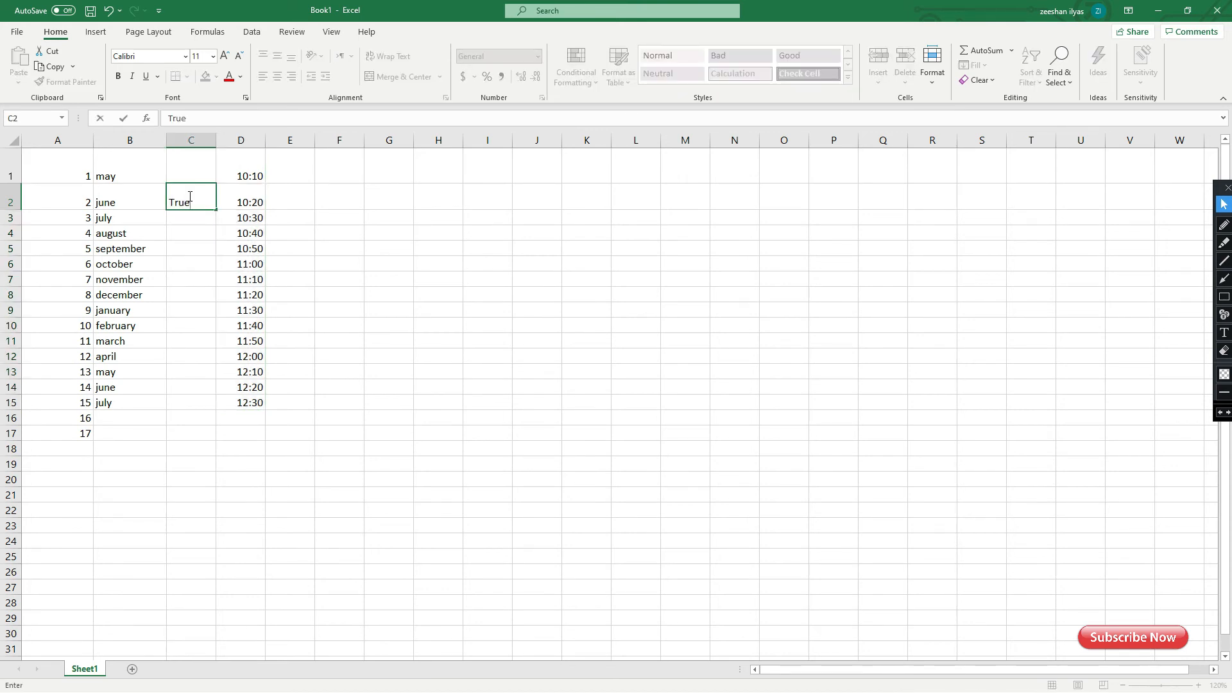
{"action": "key", "text": "Return"}
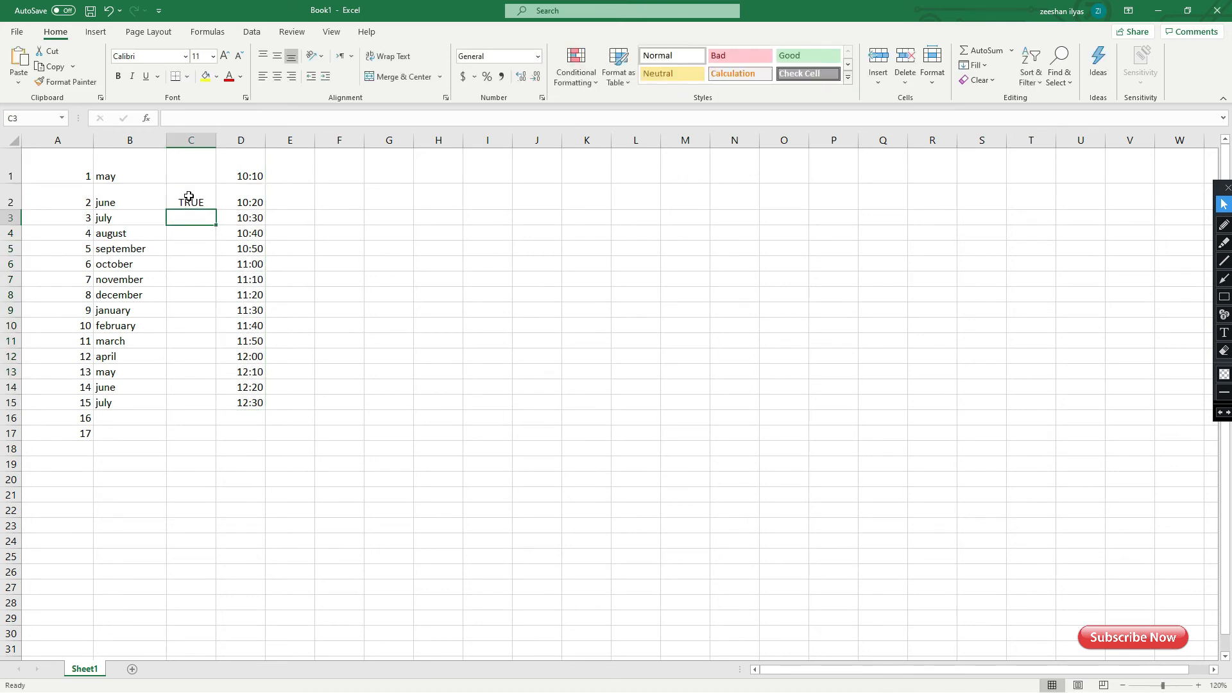
Examine the alignment of the logical value in C2, comparing it with the empty cell C3.
{"action": "left_click", "coordinate": [201, 199]}
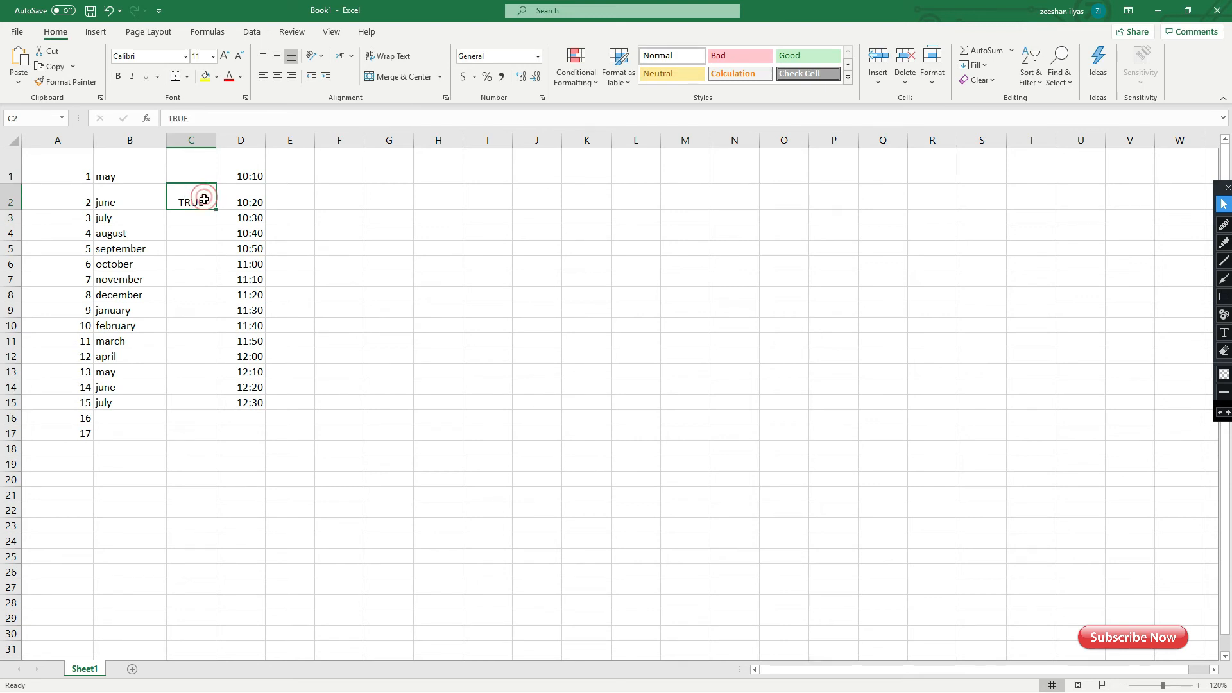
{"action": "left_click", "coordinate": [198, 218]}
{"action": "left_click", "coordinate": [200, 200]}
{"action": "left_click", "coordinate": [199, 220]}
{"action": "left_click", "coordinate": [204, 198]}
{"action": "left_click", "coordinate": [201, 217]}
{"action": "left_click", "coordinate": [201, 194]}
{"action": "left_click", "coordinate": [193, 221]}
{"action": "left_click", "coordinate": [203, 196]}
Enter the logical value false in cell C3.
{"action": "left_click", "coordinate": [204, 221]}
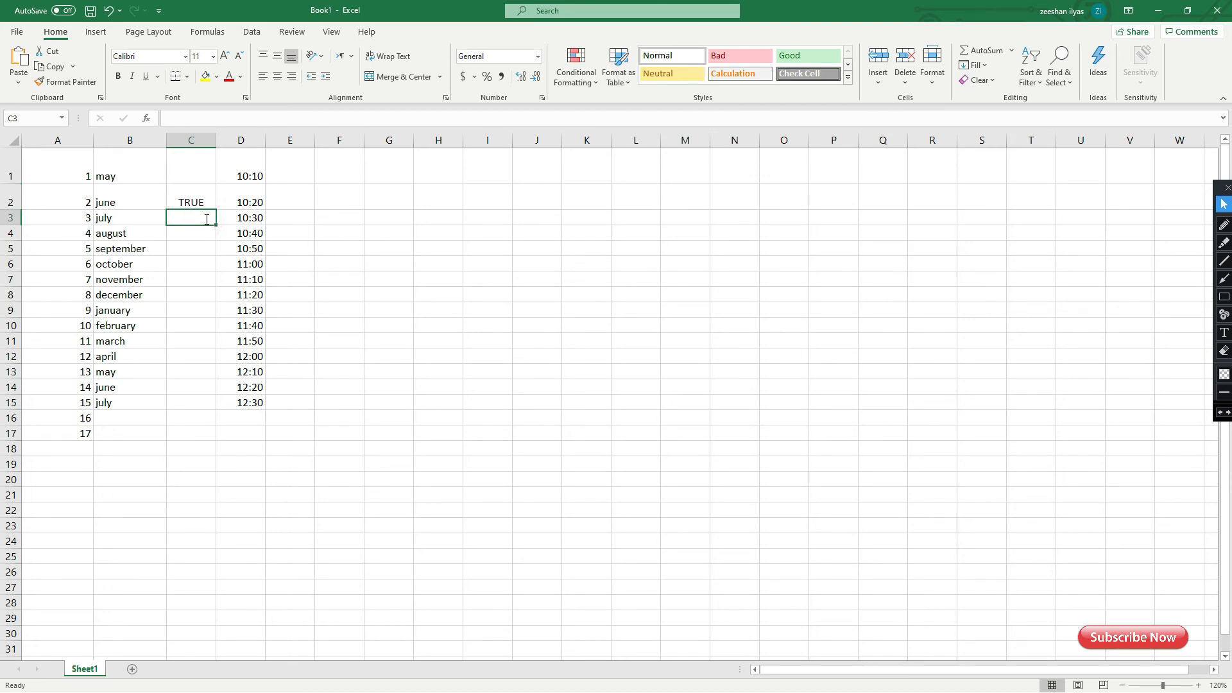
{"action": "type", "text": "fa"}
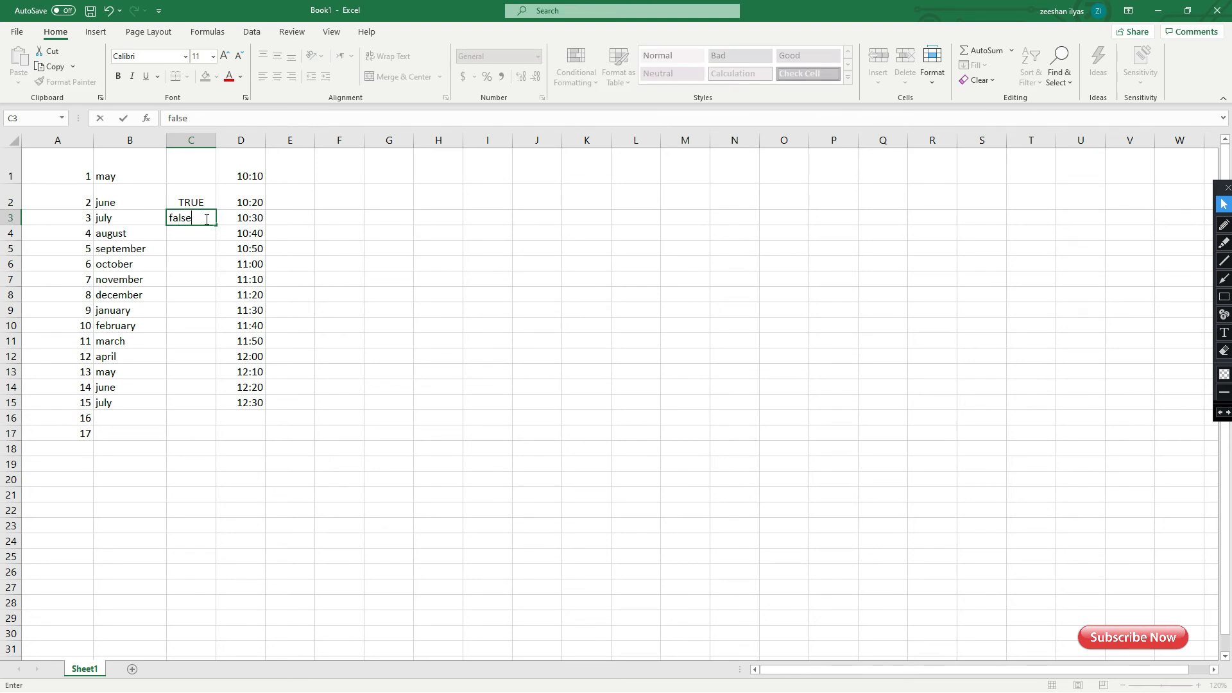
{"action": "type", "text": "lse"}
{"action": "key", "text": "Return"}
Examine the default alignment of the logical values and compare it with the month, time and number cells.
{"action": "left_click", "coordinate": [212, 270]}
{"action": "left_click", "coordinate": [204, 217]}
{"action": "left_click", "coordinate": [200, 202]}
{"action": "left_click", "coordinate": [201, 218]}
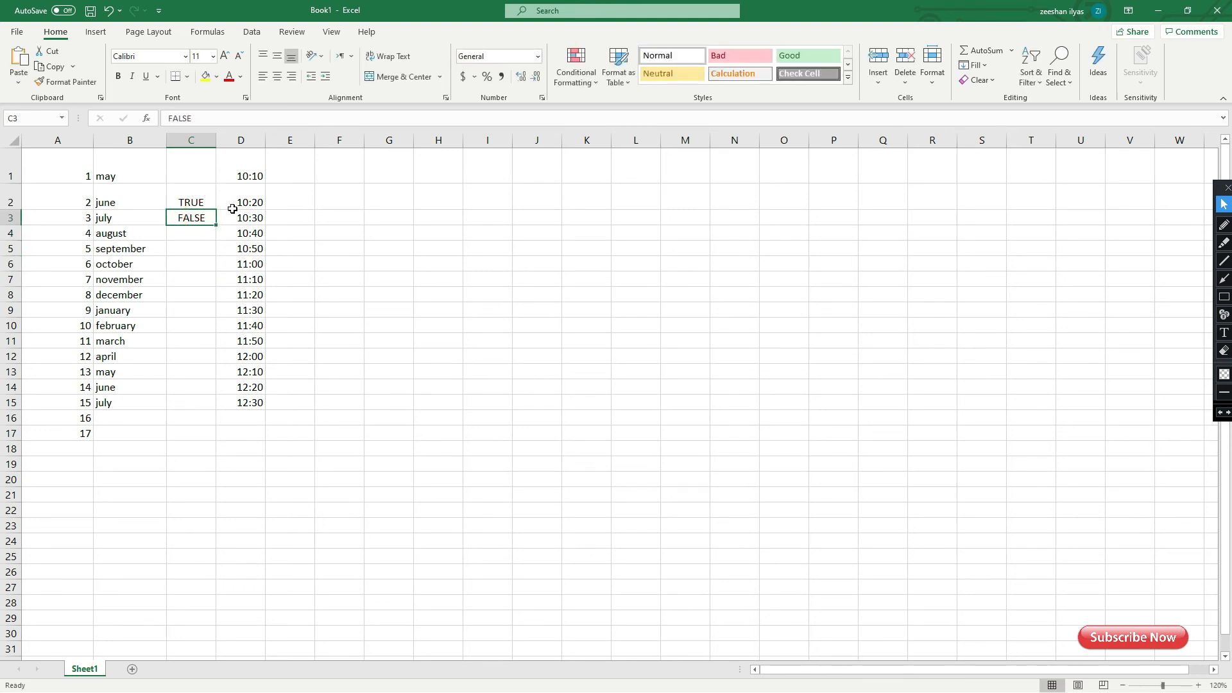
{"action": "left_click", "coordinate": [124, 251]}
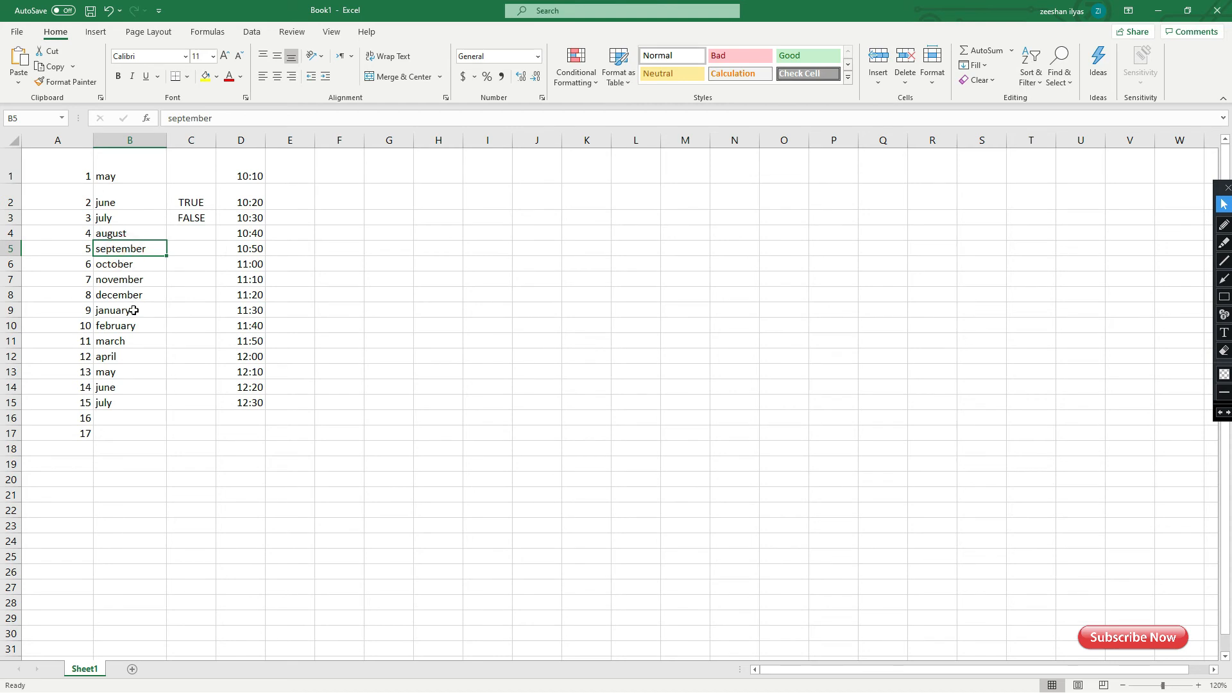
{"action": "left_click", "coordinate": [162, 281]}
{"action": "left_click", "coordinate": [261, 202]}
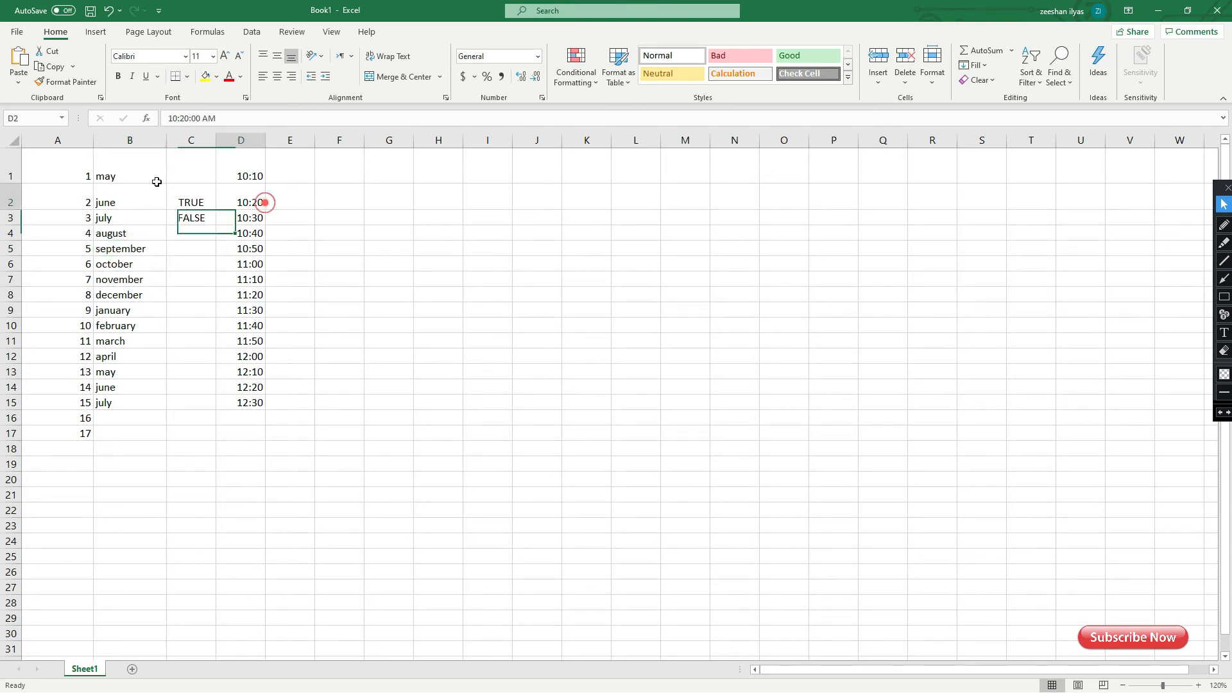
{"action": "left_click", "coordinate": [70, 206]}
{"action": "left_click", "coordinate": [99, 200]}
{"action": "left_click", "coordinate": [86, 259]}
Apply the Accent5 cell style to cell A2 and extend it across A2:D2.
{"action": "left_click", "coordinate": [63, 198]}
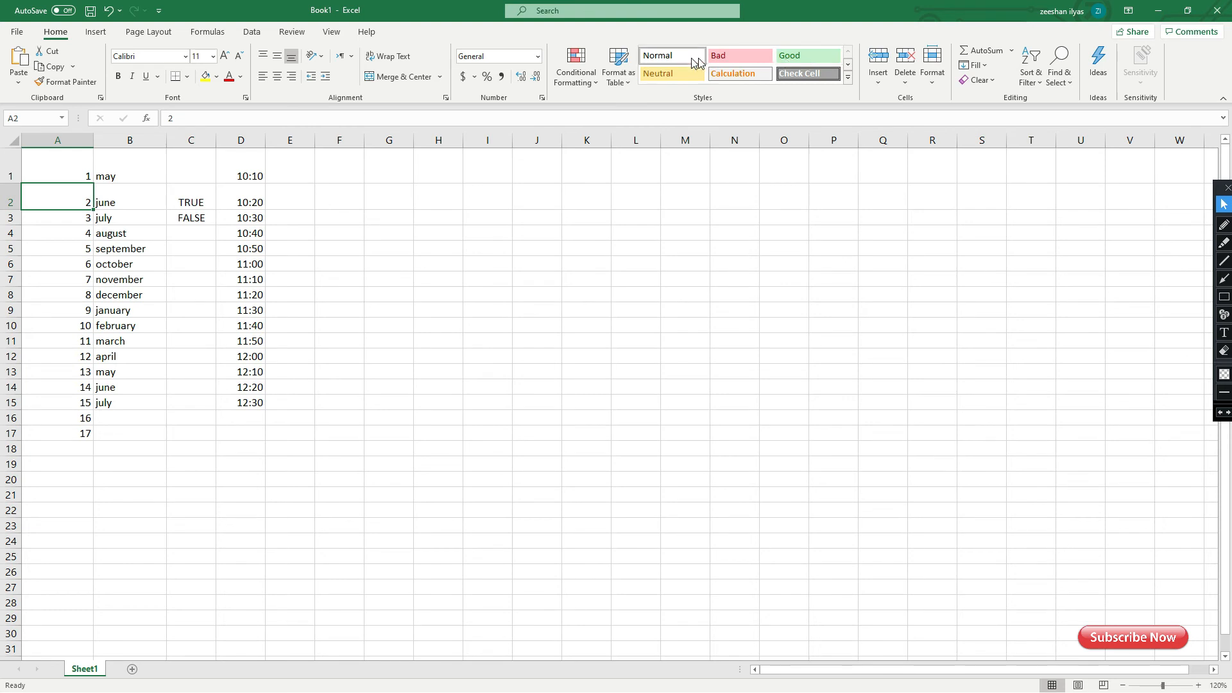
{"action": "left_click", "coordinate": [847, 77]}
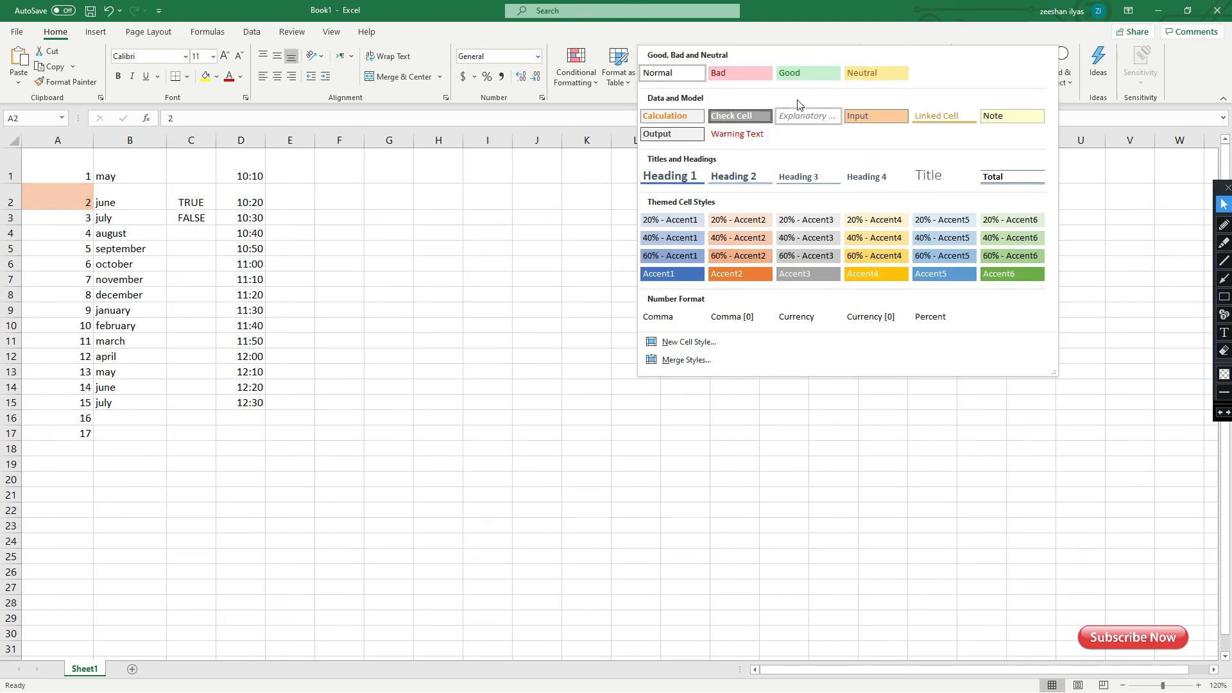
{"action": "left_click", "coordinate": [938, 274]}
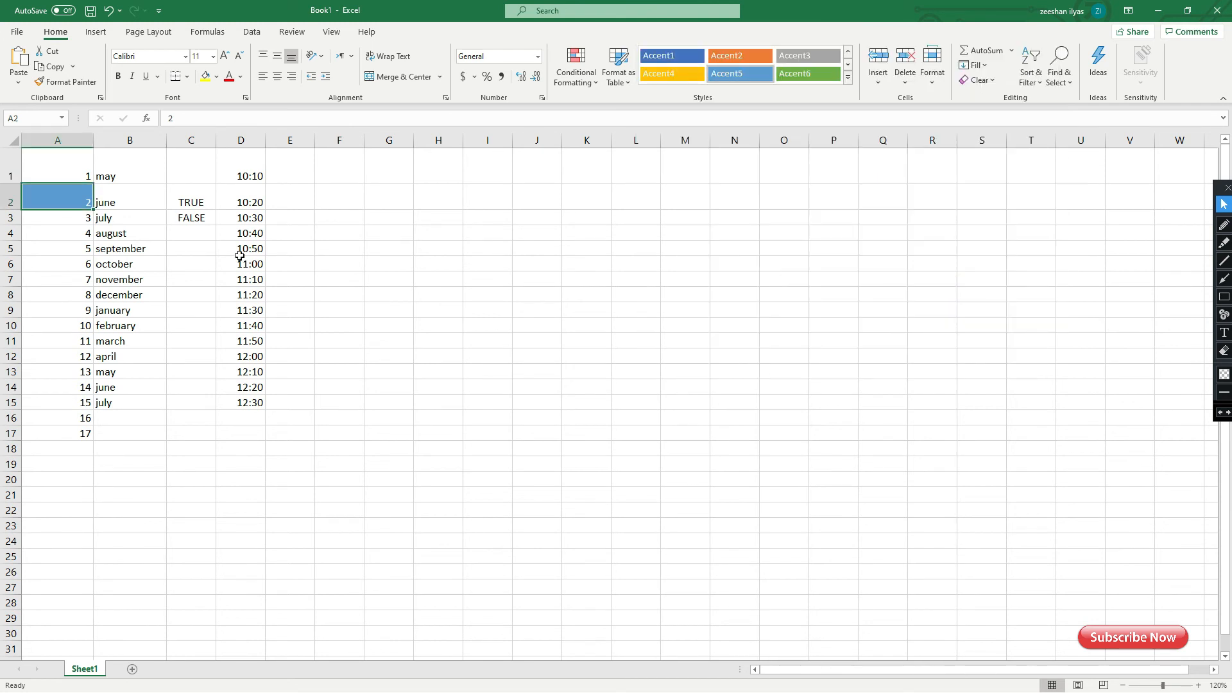
{"action": "left_click", "coordinate": [110, 203]}
{"action": "left_click_drag", "start_coordinate": [70, 211], "coordinate": [255, 197]}
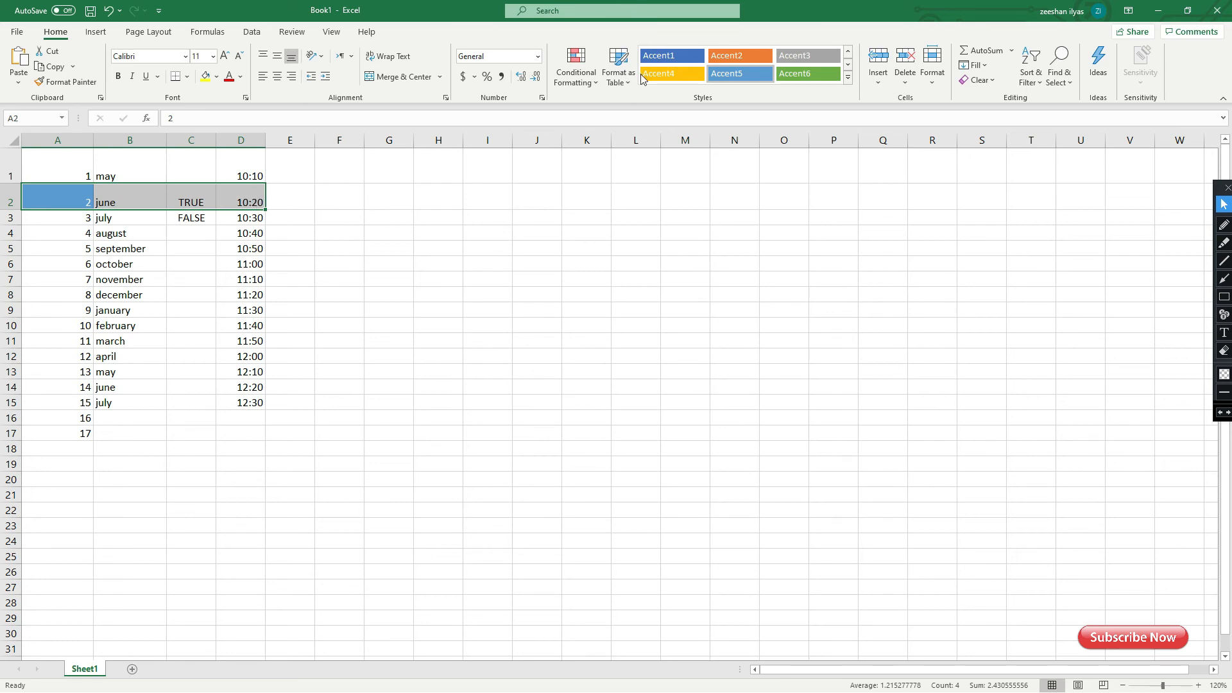
{"action": "left_click", "coordinate": [739, 72]}
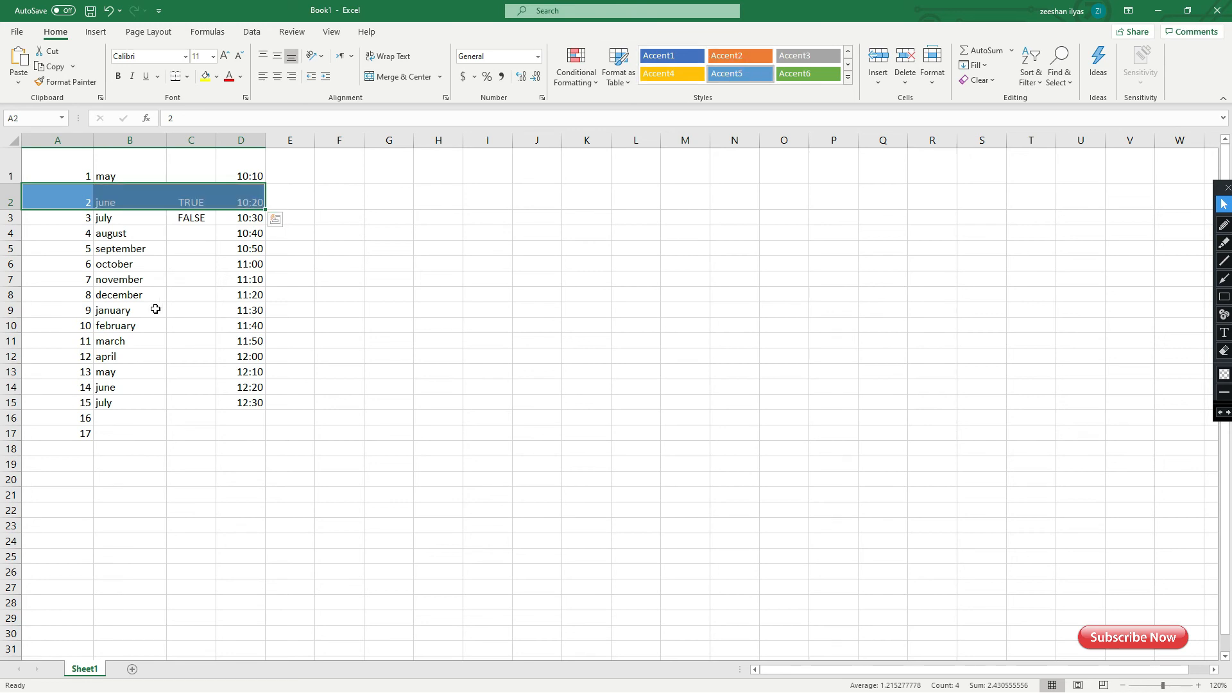
Apply the Accent2 cell style to the numbers in A2:A17.
{"action": "left_click", "coordinate": [157, 308]}
{"action": "left_click_drag", "start_coordinate": [79, 204], "coordinate": [87, 420]}
{"action": "left_click", "coordinate": [724, 55]}
{"action": "left_click", "coordinate": [87, 387]}
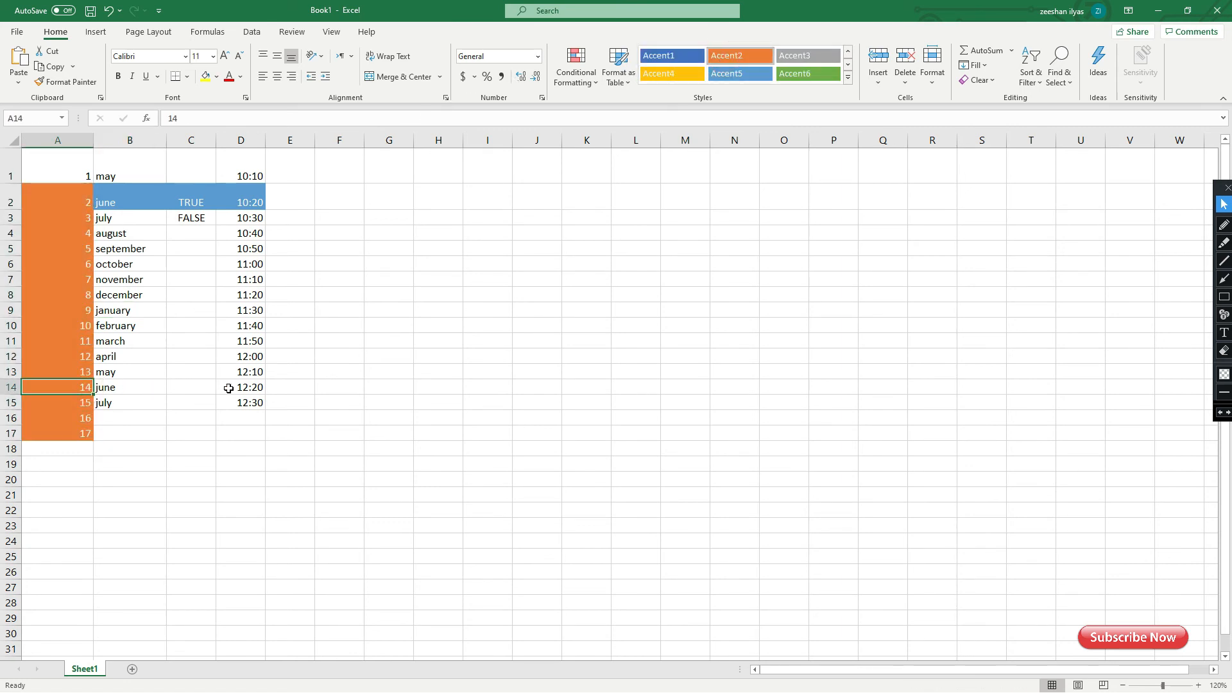
Make the text june in cell B2 bold and select cell C2.
{"action": "left_click", "coordinate": [158, 207]}
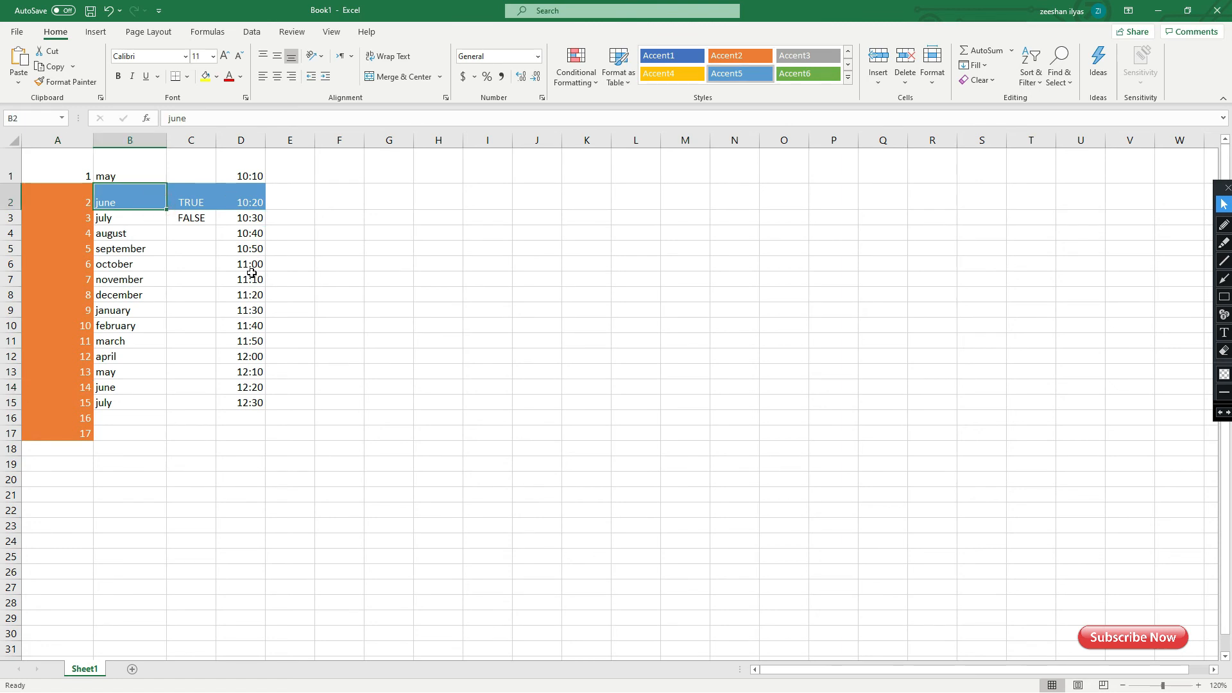
{"action": "left_click", "coordinate": [132, 233]}
{"action": "left_click", "coordinate": [90, 260]}
{"action": "left_click", "coordinate": [128, 218]}
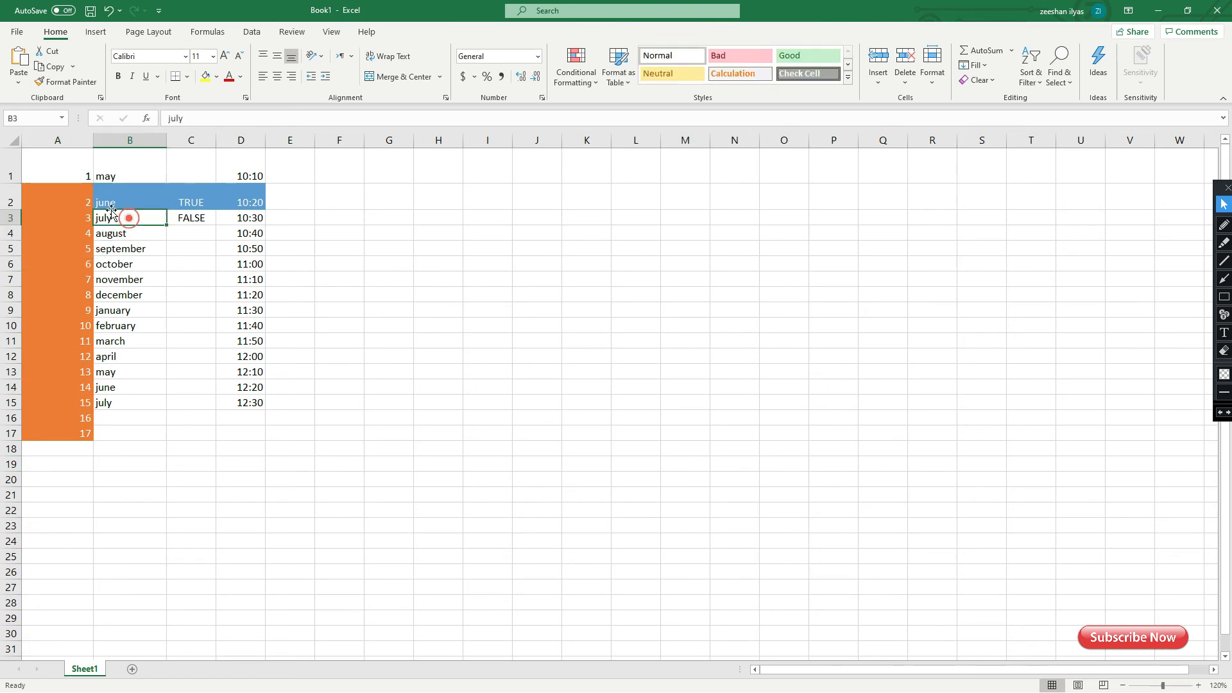
{"action": "left_click", "coordinate": [108, 197]}
{"action": "left_click", "coordinate": [118, 77]}
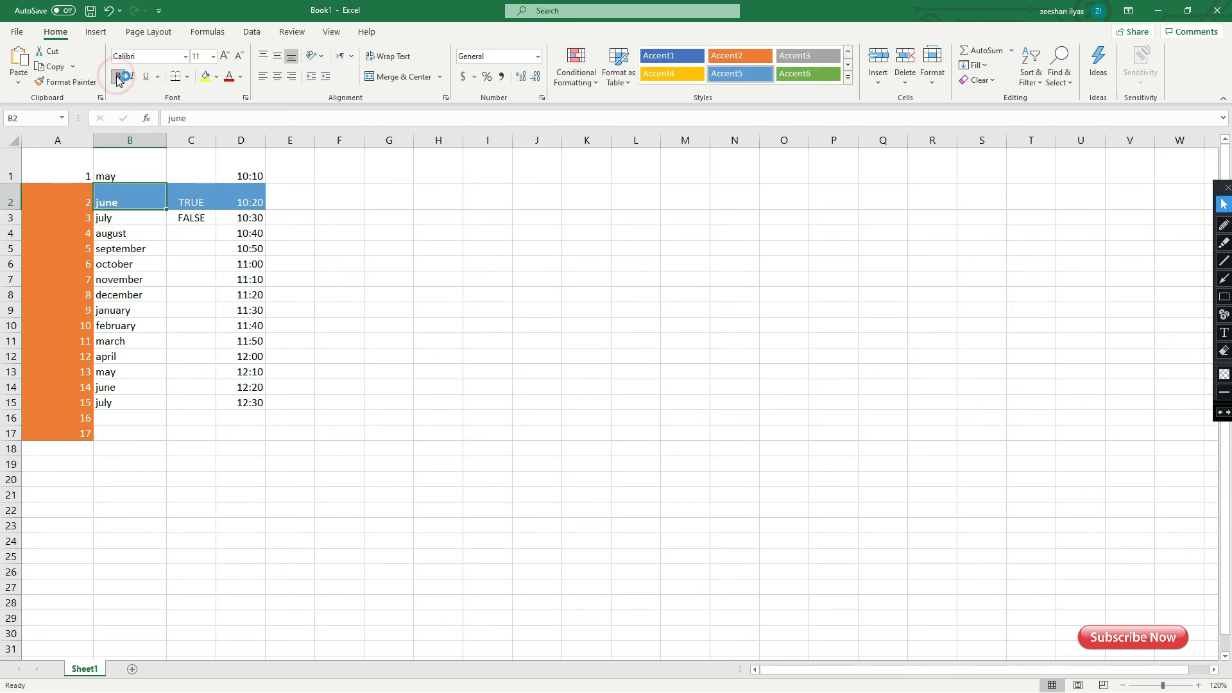
{"action": "left_click", "coordinate": [196, 187]}
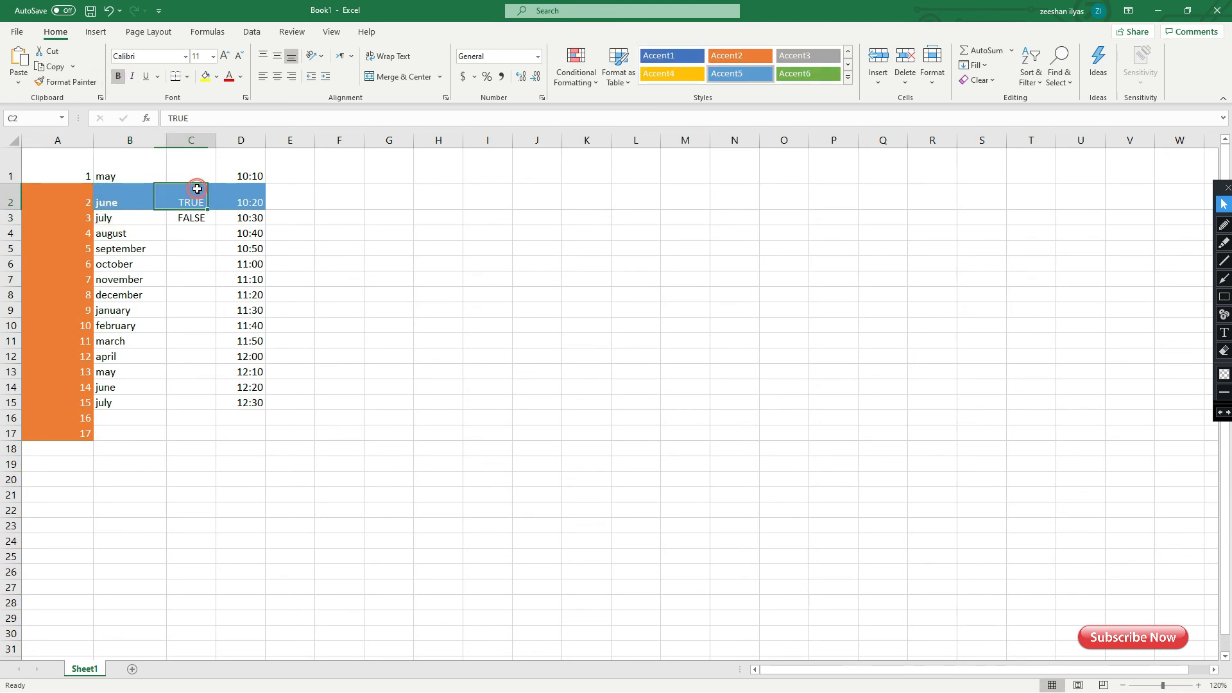
Make the contents of cells A2:D2 bold.
{"action": "left_click", "coordinate": [242, 204]}
{"action": "left_click_drag", "start_coordinate": [74, 201], "coordinate": [247, 201]}
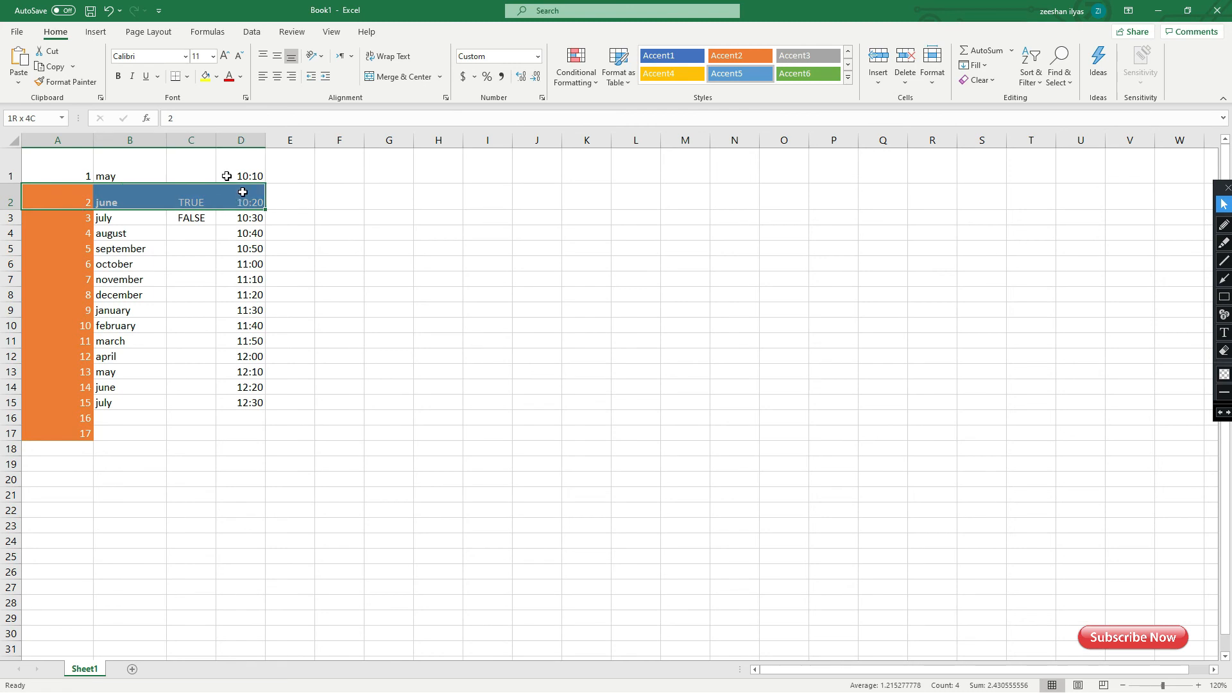
{"action": "left_click", "coordinate": [203, 243]}
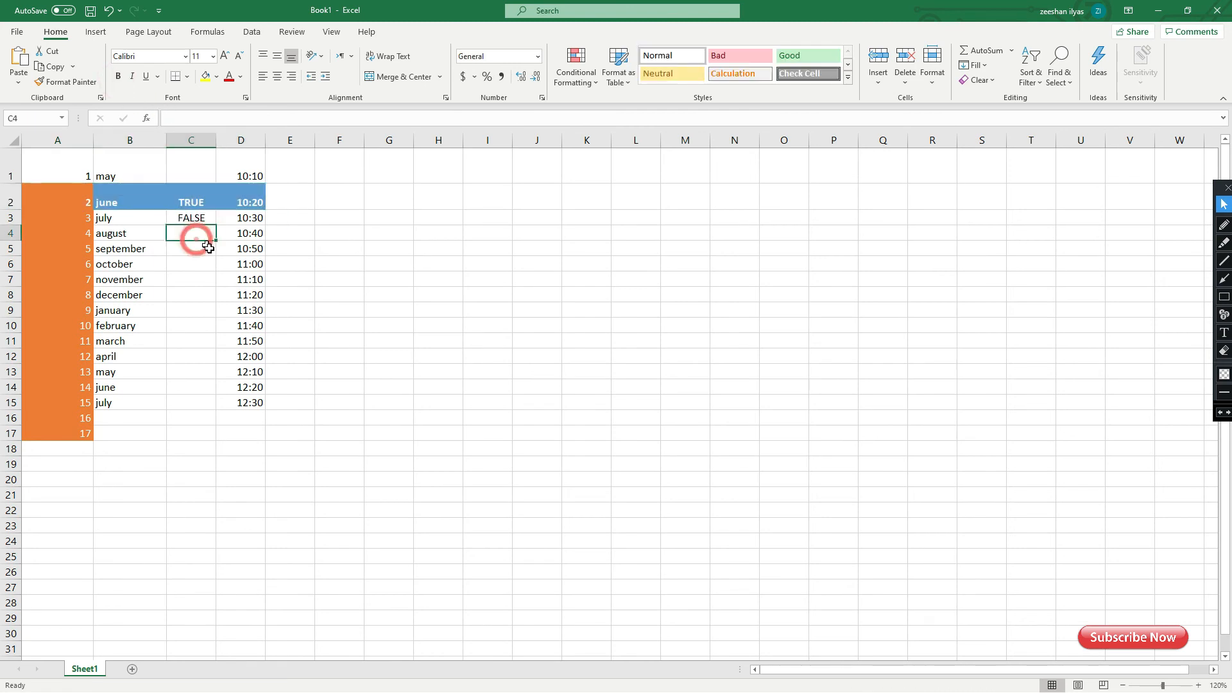
Change the font colour of the times in D3:D15 to the standard red.
{"action": "left_click", "coordinate": [248, 261]}
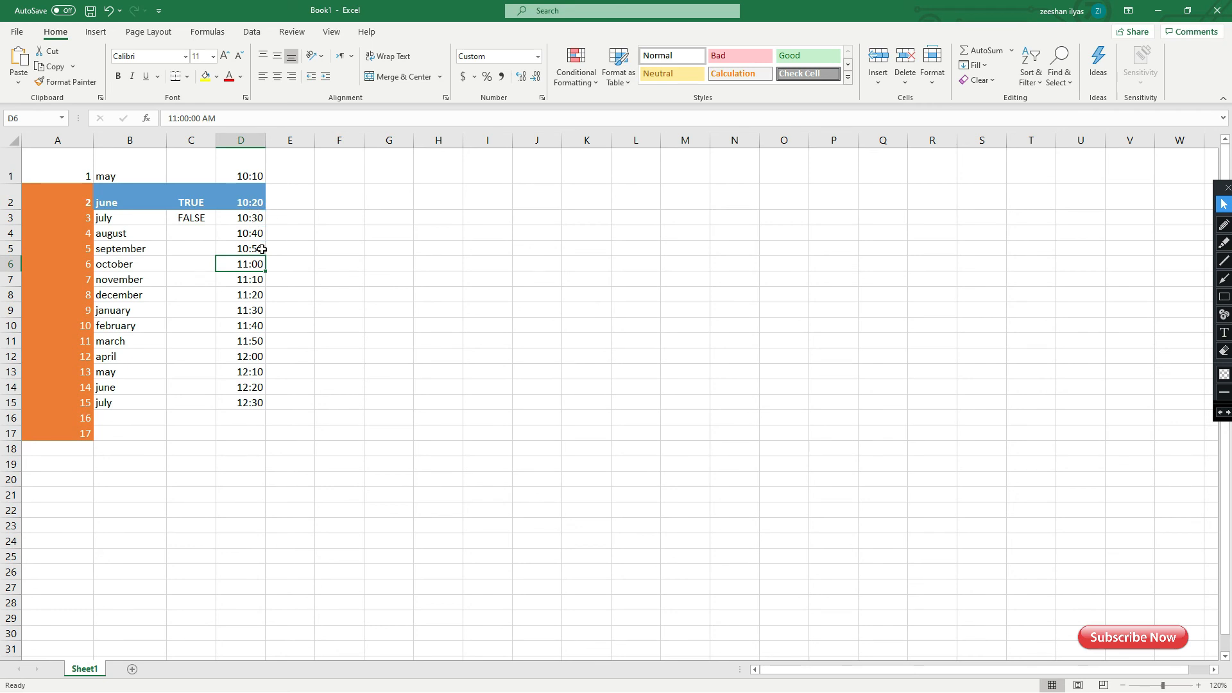
{"action": "left_click_drag", "start_coordinate": [249, 355], "coordinate": [253, 406]}
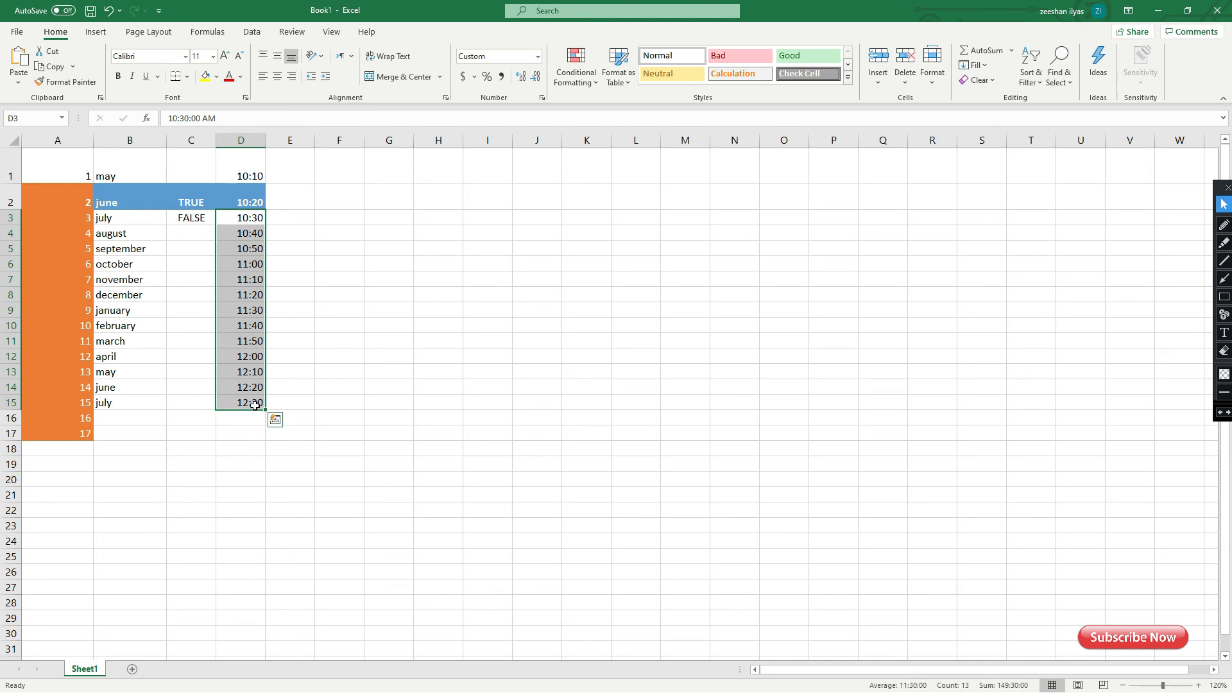
{"action": "left_click", "coordinate": [241, 77]}
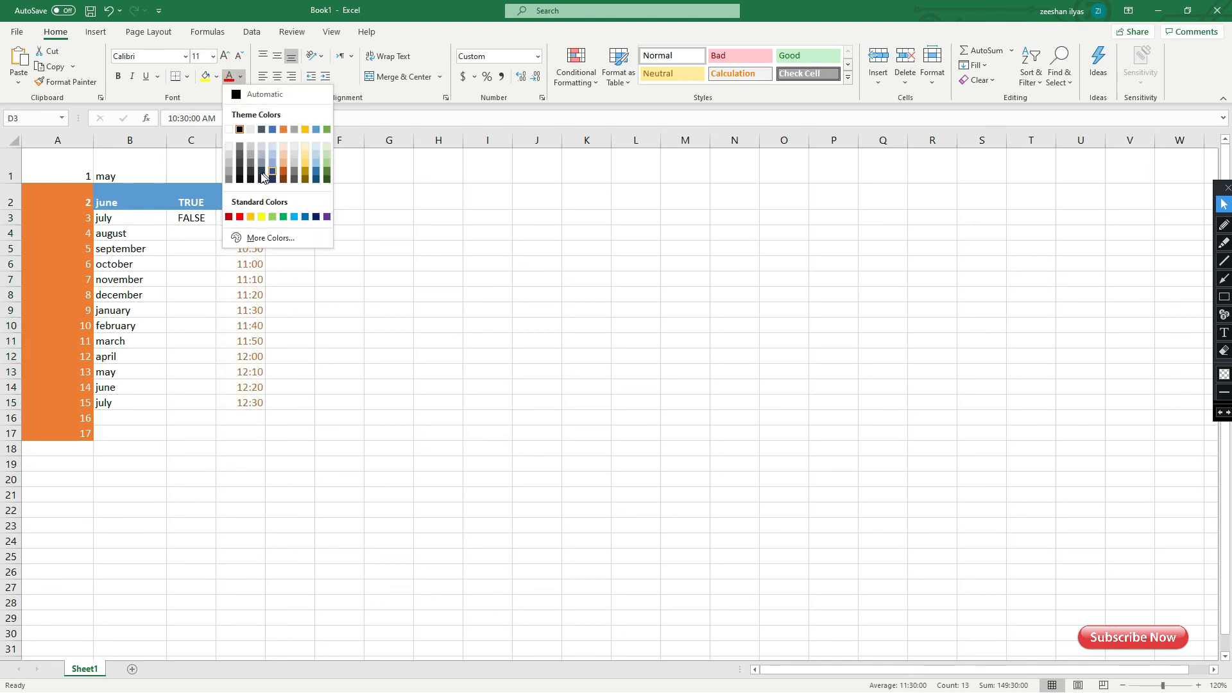
{"action": "left_click", "coordinate": [239, 218]}
{"action": "left_click", "coordinate": [342, 313]}
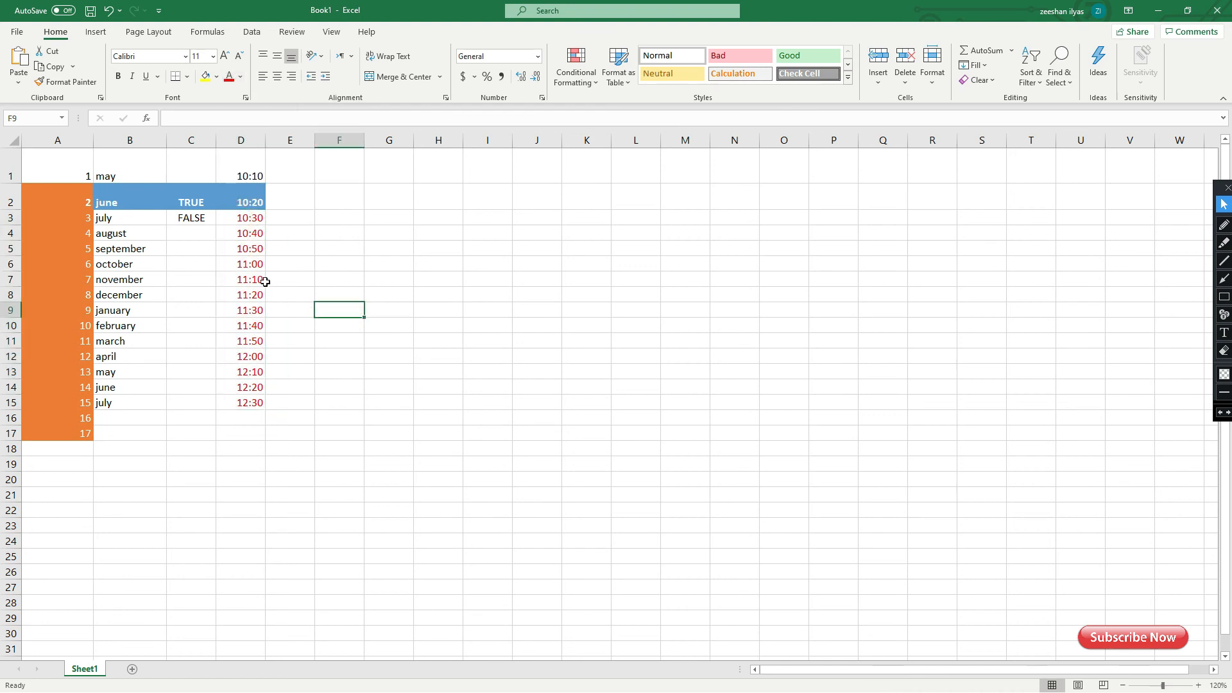
Make the red times in D3:D15 bold.
{"action": "left_click", "coordinate": [249, 263]}
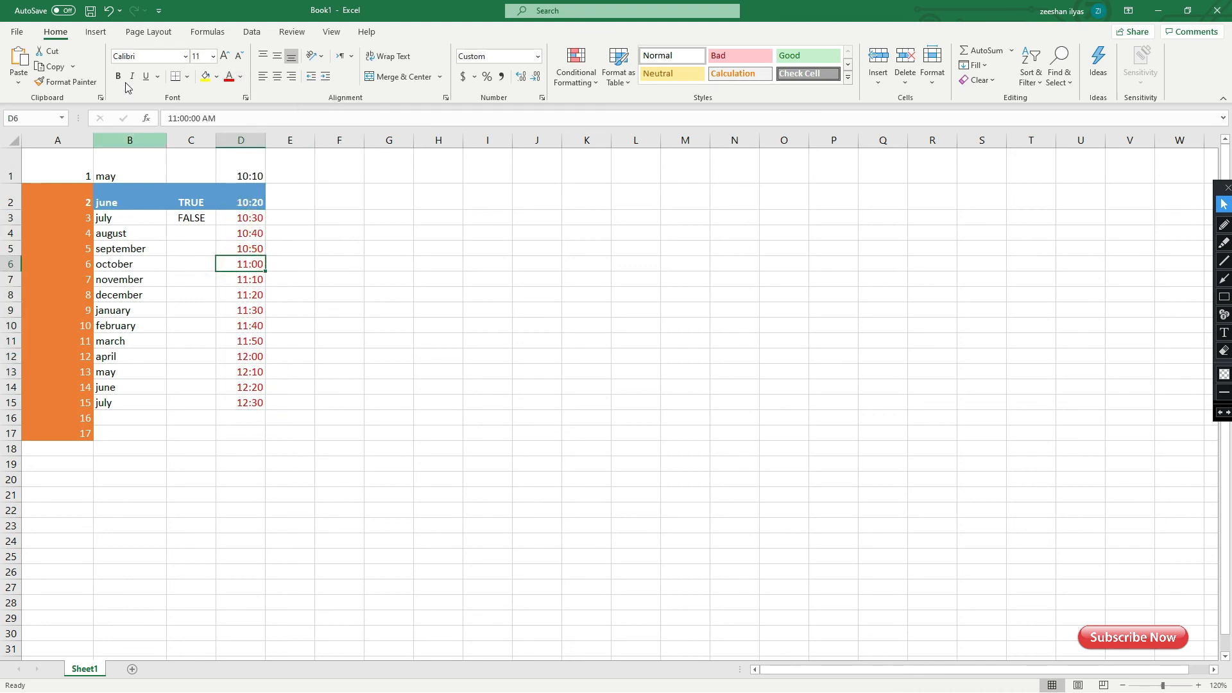
{"action": "left_click_drag", "start_coordinate": [250, 217], "coordinate": [251, 403]}
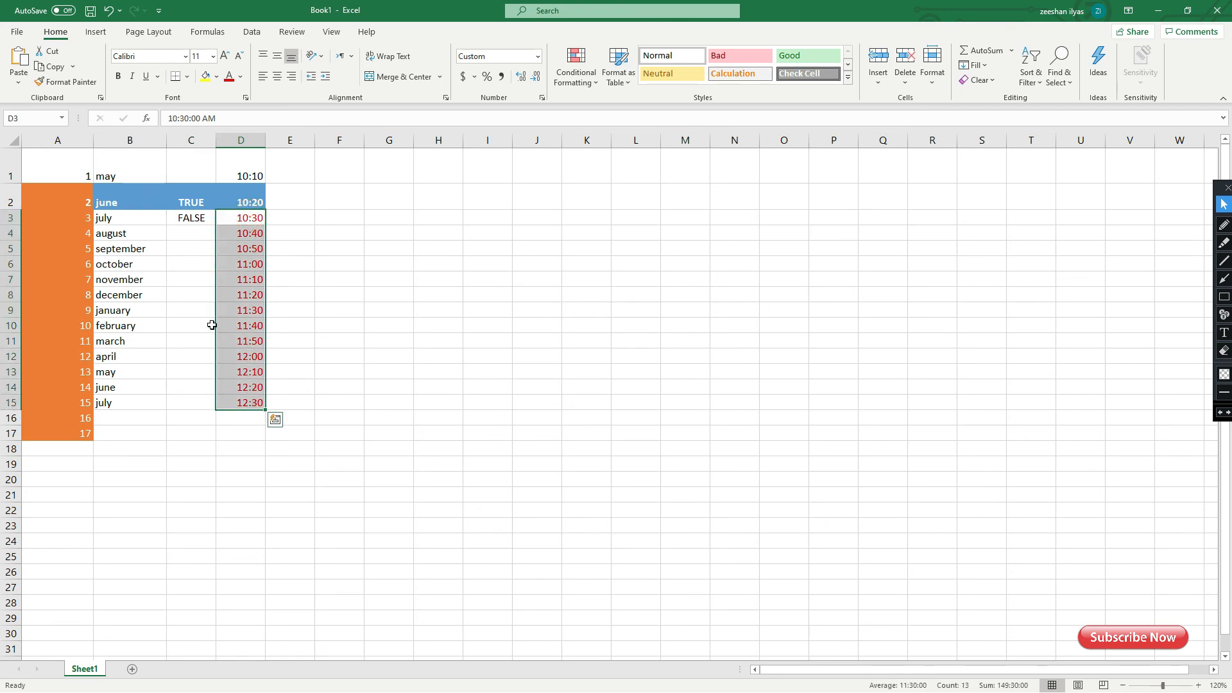
{"action": "left_click", "coordinate": [118, 78]}
{"action": "left_click", "coordinate": [290, 263]}
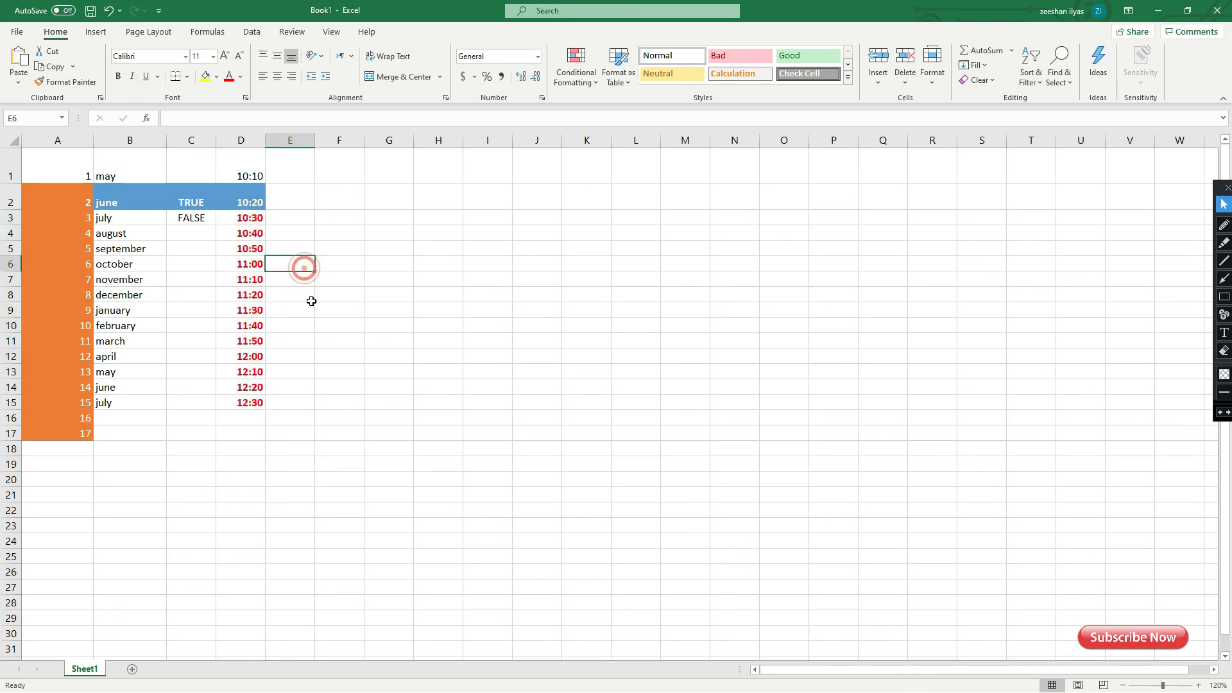
Italicize the times in D3:D15 and remove their bold formatting.
{"action": "left_click_drag", "start_coordinate": [251, 218], "coordinate": [252, 402]}
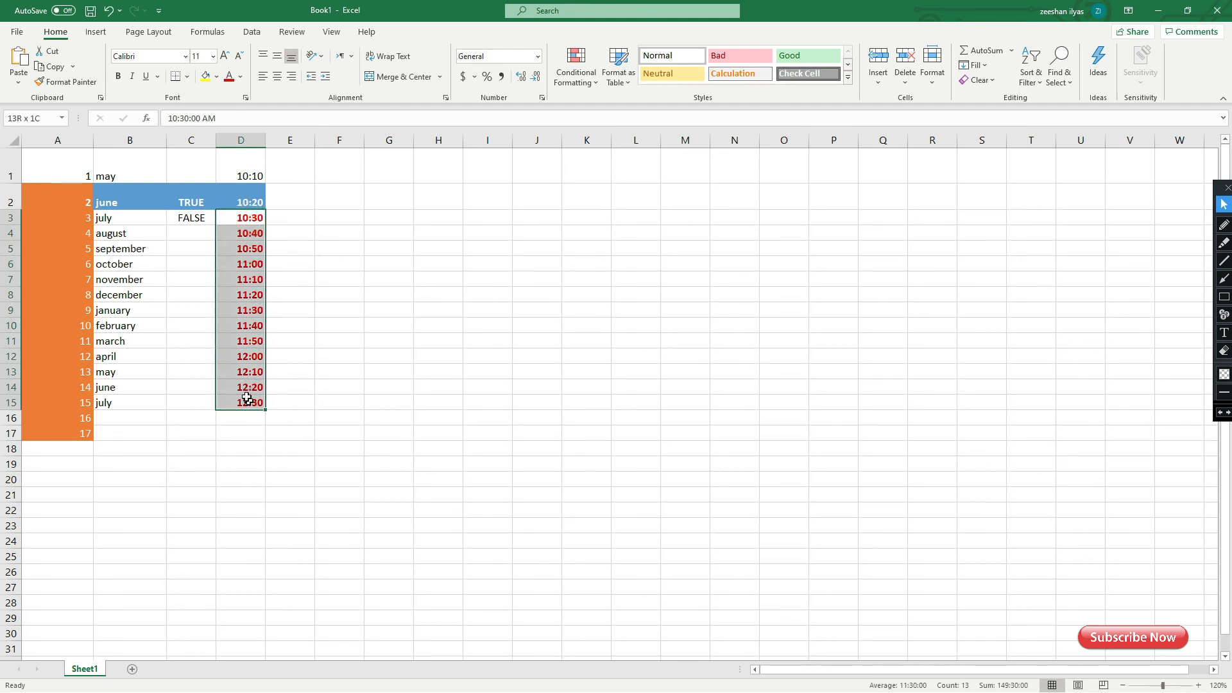
{"action": "left_click", "coordinate": [131, 77]}
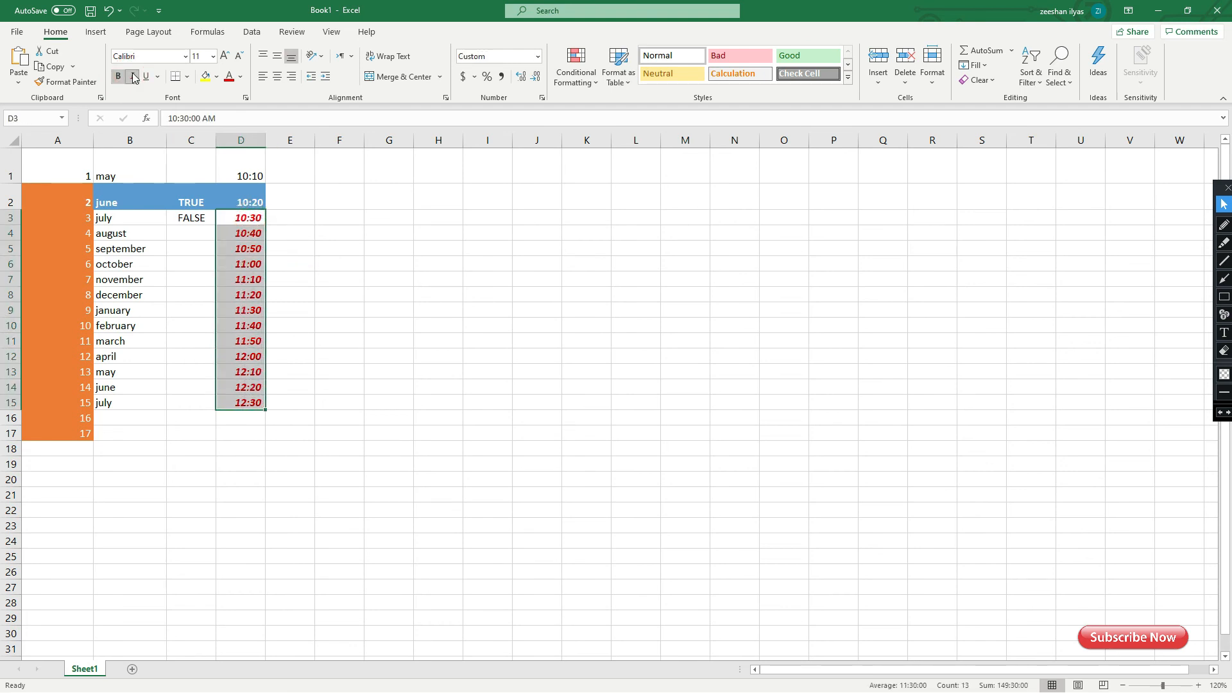
{"action": "left_click", "coordinate": [118, 76]}
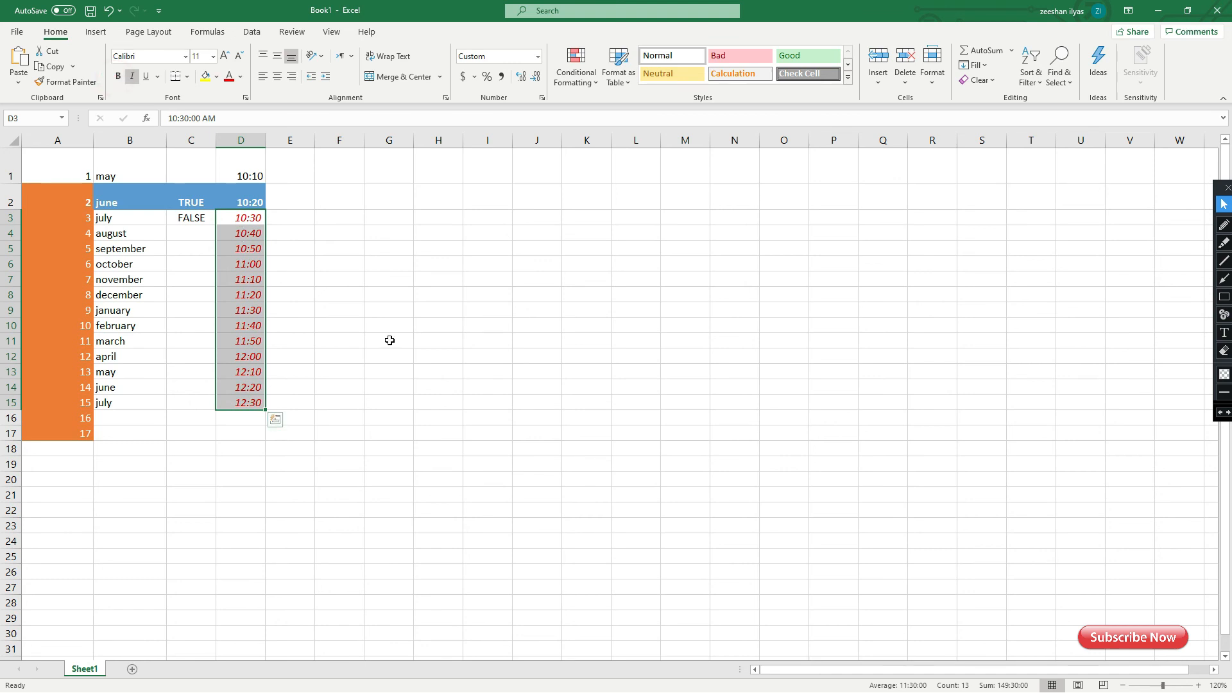
Zoom the worksheet to 150% and review the formatted times, the months and the styled ranges A2:A17 and B2:D2.
{"action": "left_click", "coordinate": [1197, 685]}
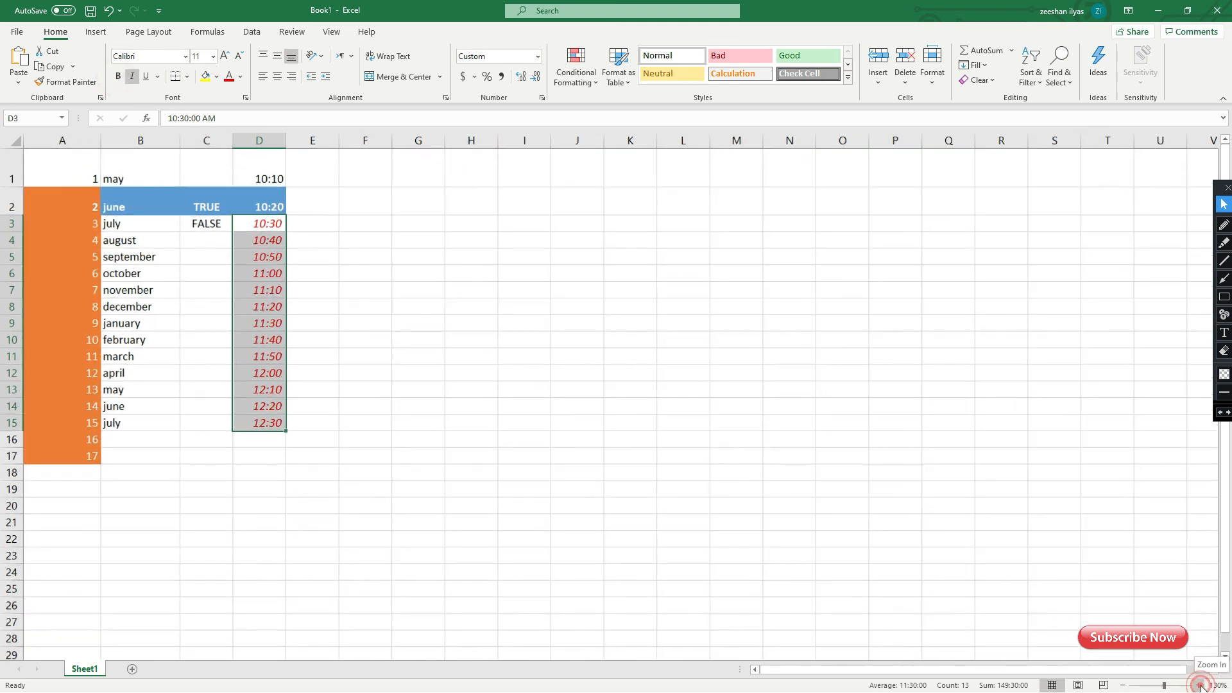
{"action": "left_click", "coordinate": [1198, 685]}
{"action": "left_click", "coordinate": [1198, 685]}
{"action": "left_click", "coordinate": [408, 348]}
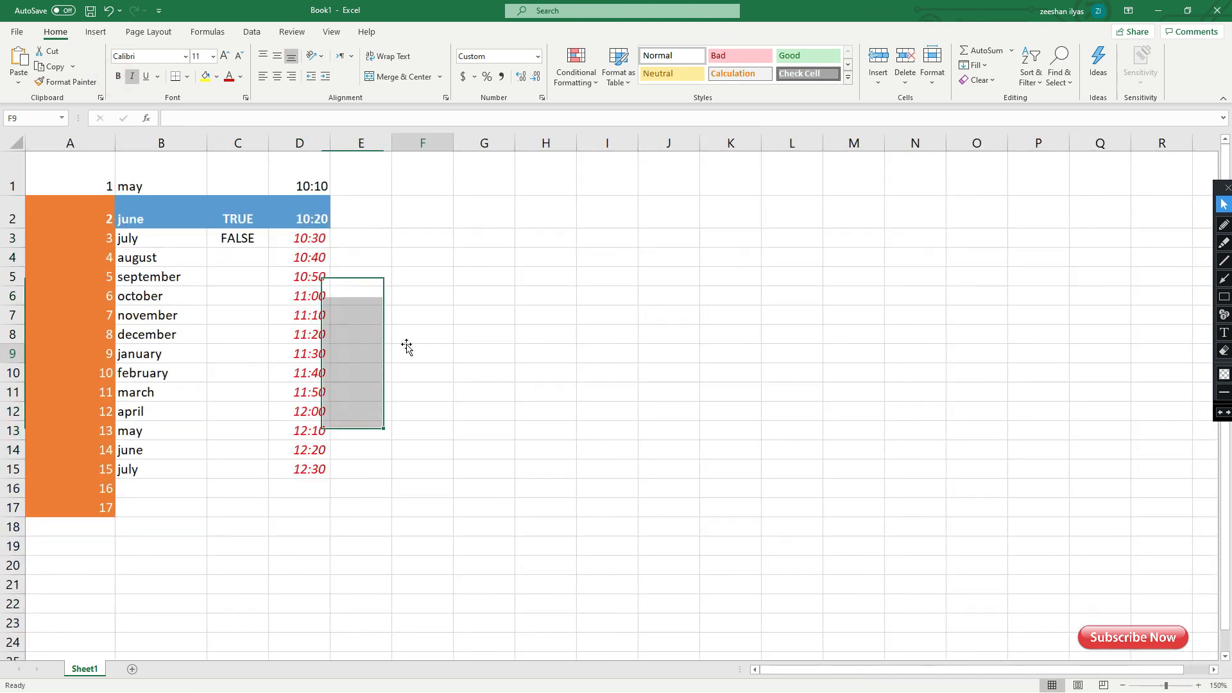
{"action": "left_click", "coordinate": [294, 326]}
{"action": "left_click", "coordinate": [322, 254]}
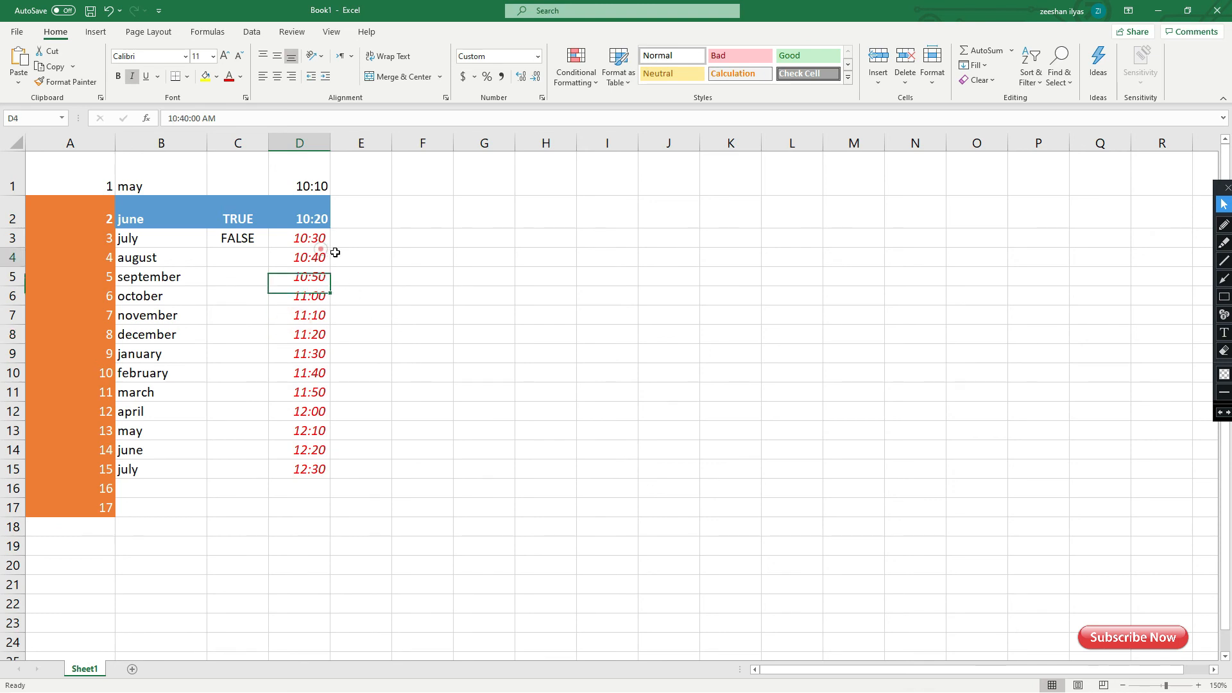
{"action": "left_click", "coordinate": [437, 319]}
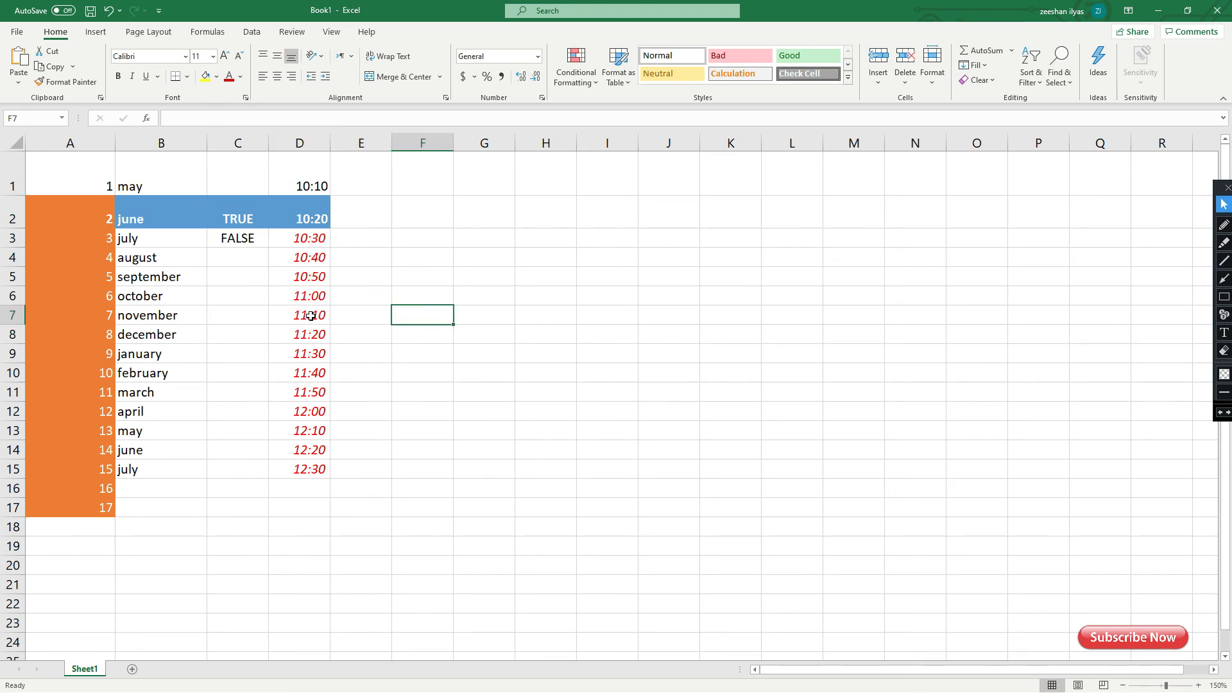
{"action": "left_click", "coordinate": [148, 315]}
{"action": "left_click", "coordinate": [160, 399]}
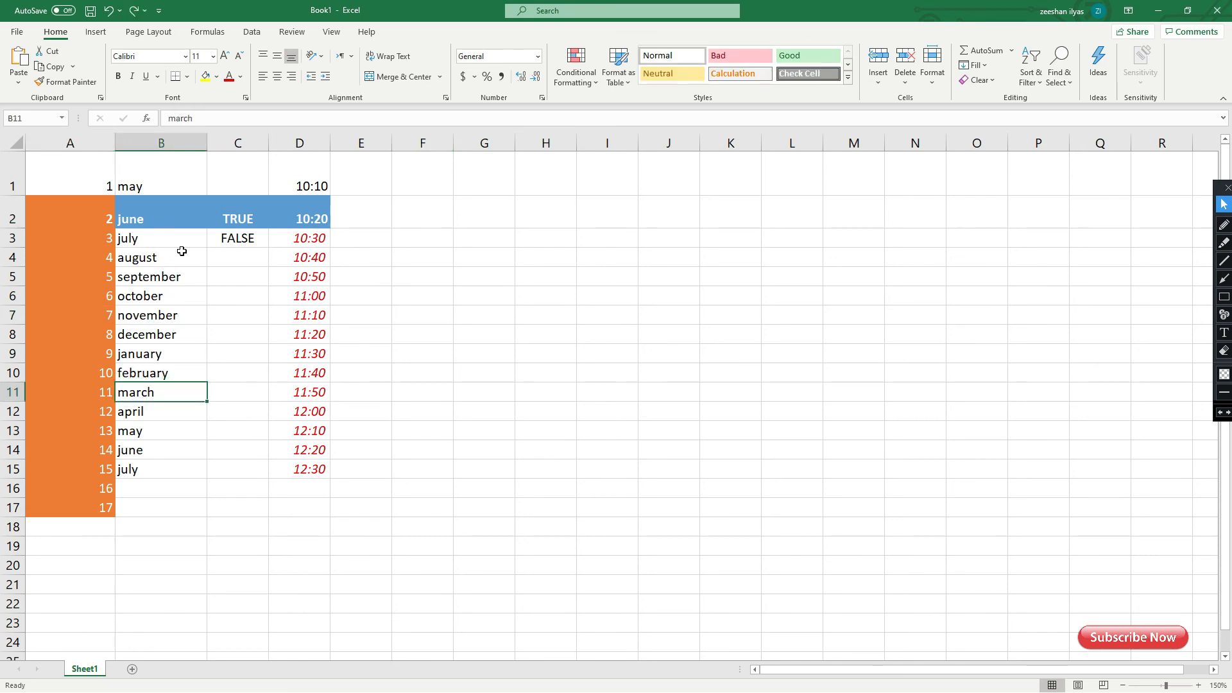
{"action": "left_click_drag", "start_coordinate": [95, 204], "coordinate": [77, 509]}
{"action": "left_click_drag", "start_coordinate": [144, 212], "coordinate": [287, 216]}
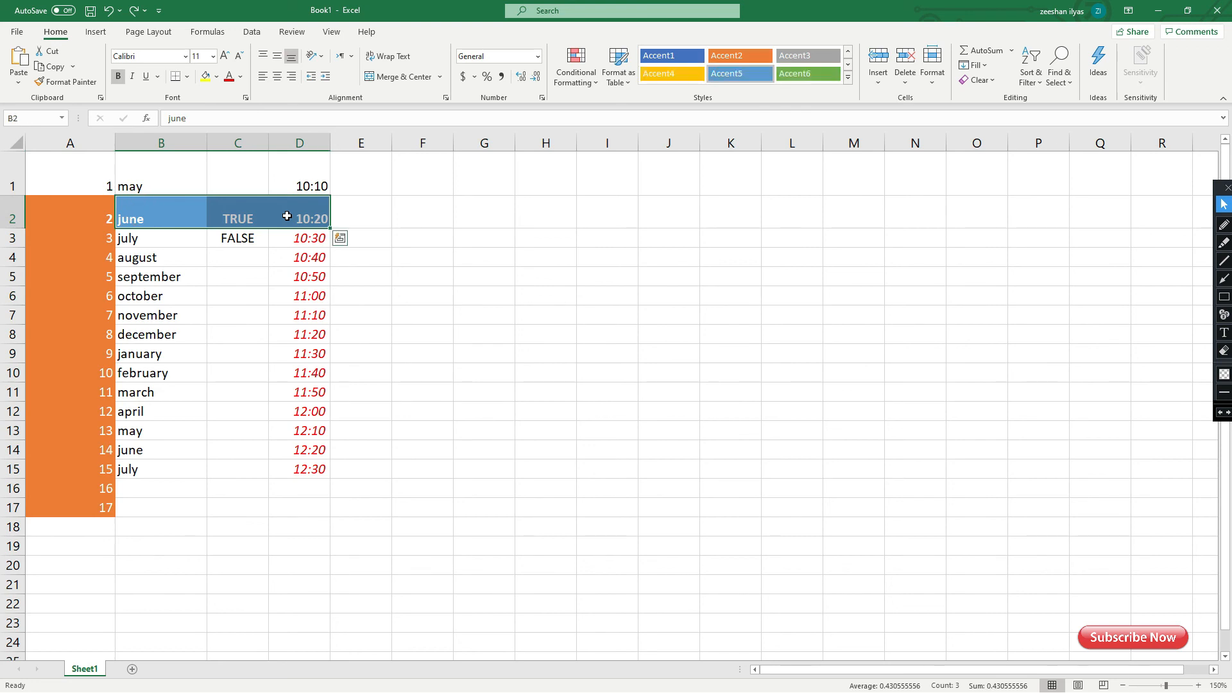
Select the numbers in A2:A17 and open the 40% - Accent2 cell style for modification.
{"action": "left_click", "coordinate": [66, 228]}
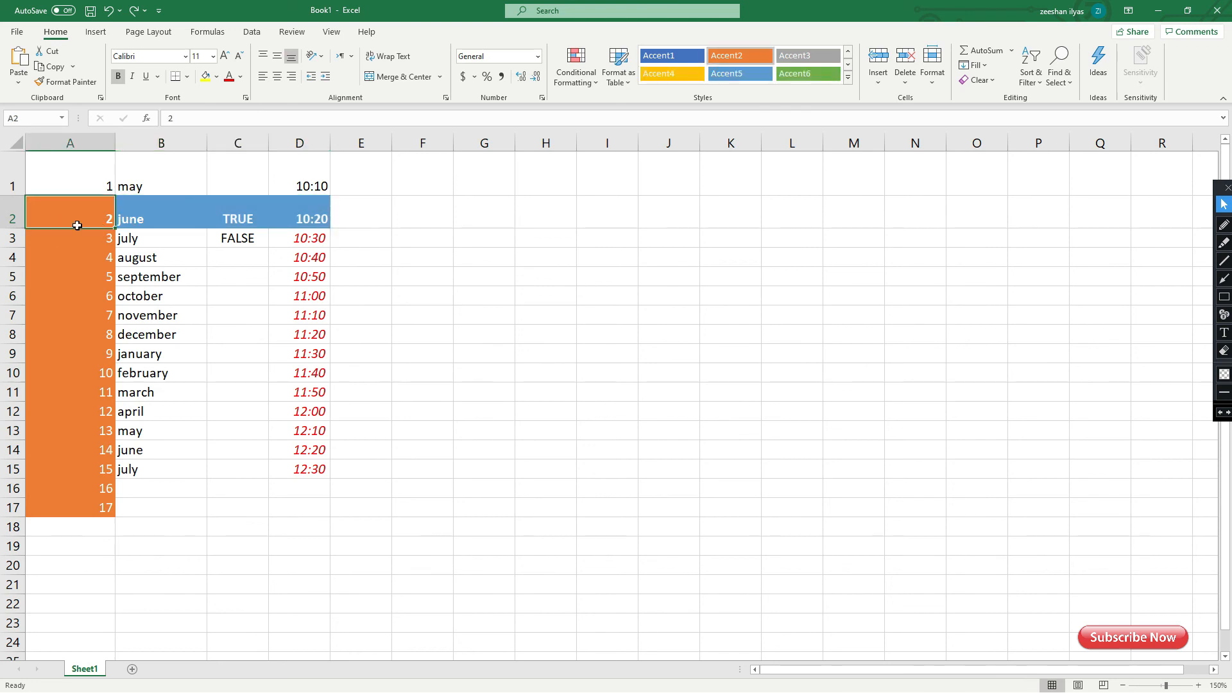
{"action": "left_click", "coordinate": [848, 76]}
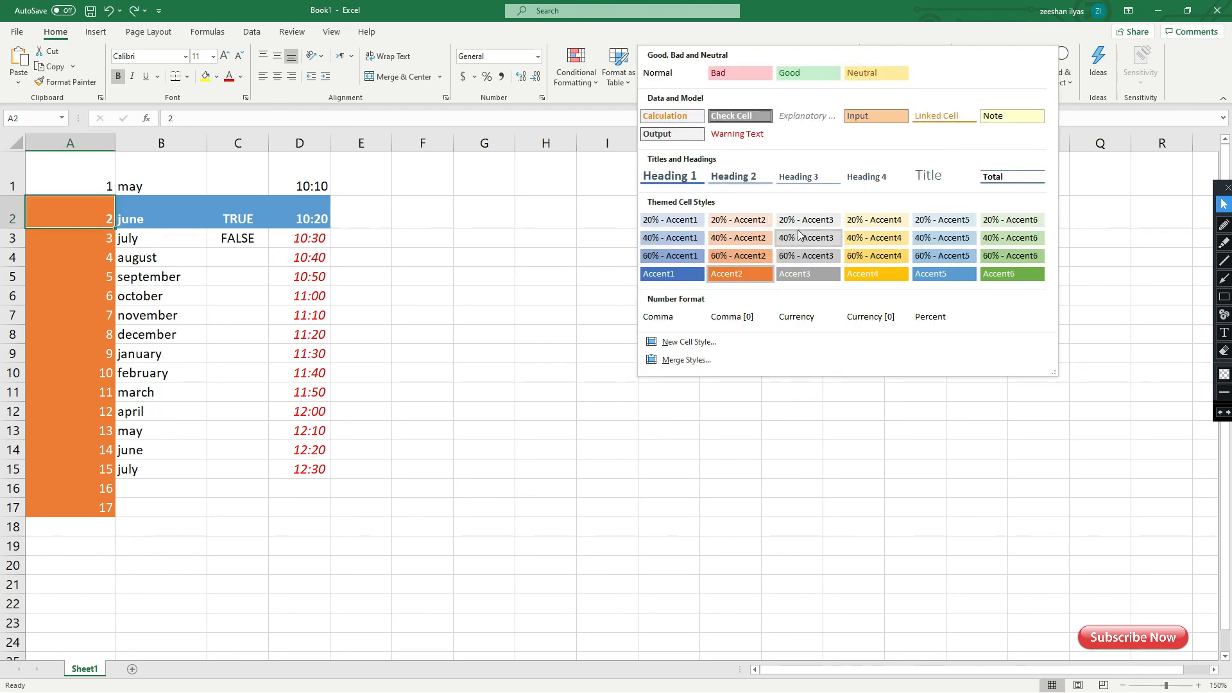
{"action": "left_click", "coordinate": [48, 234]}
{"action": "left_click_drag", "start_coordinate": [77, 208], "coordinate": [85, 508]}
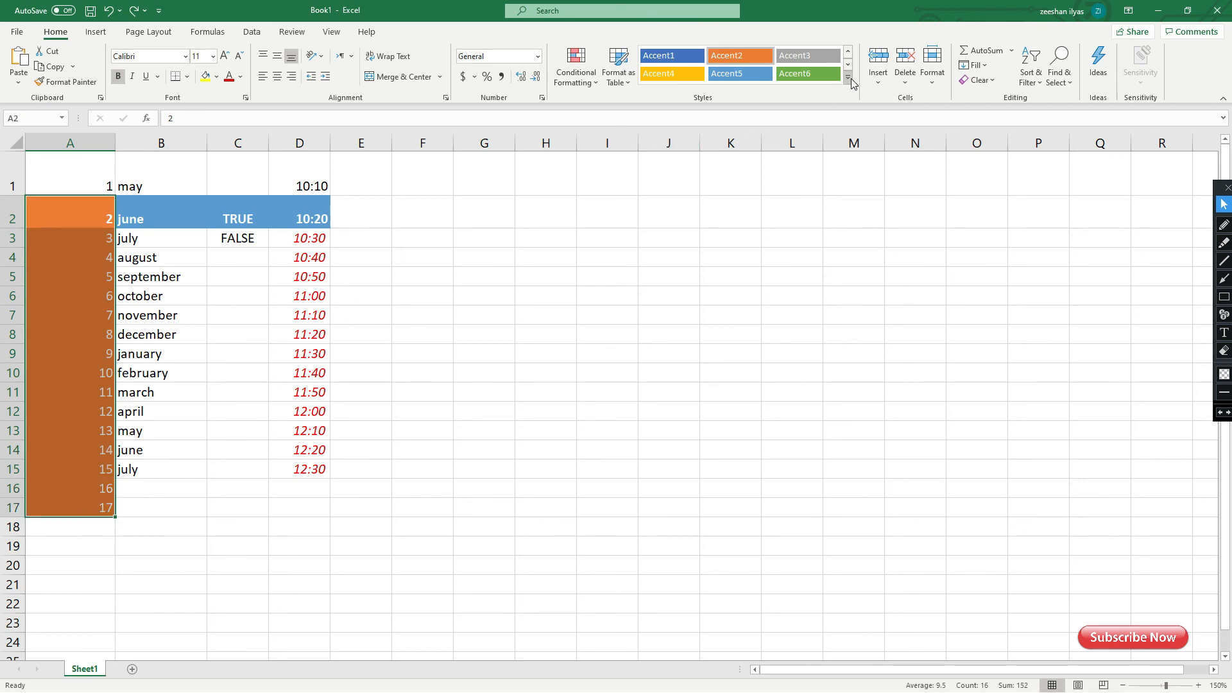
{"action": "left_click", "coordinate": [848, 79]}
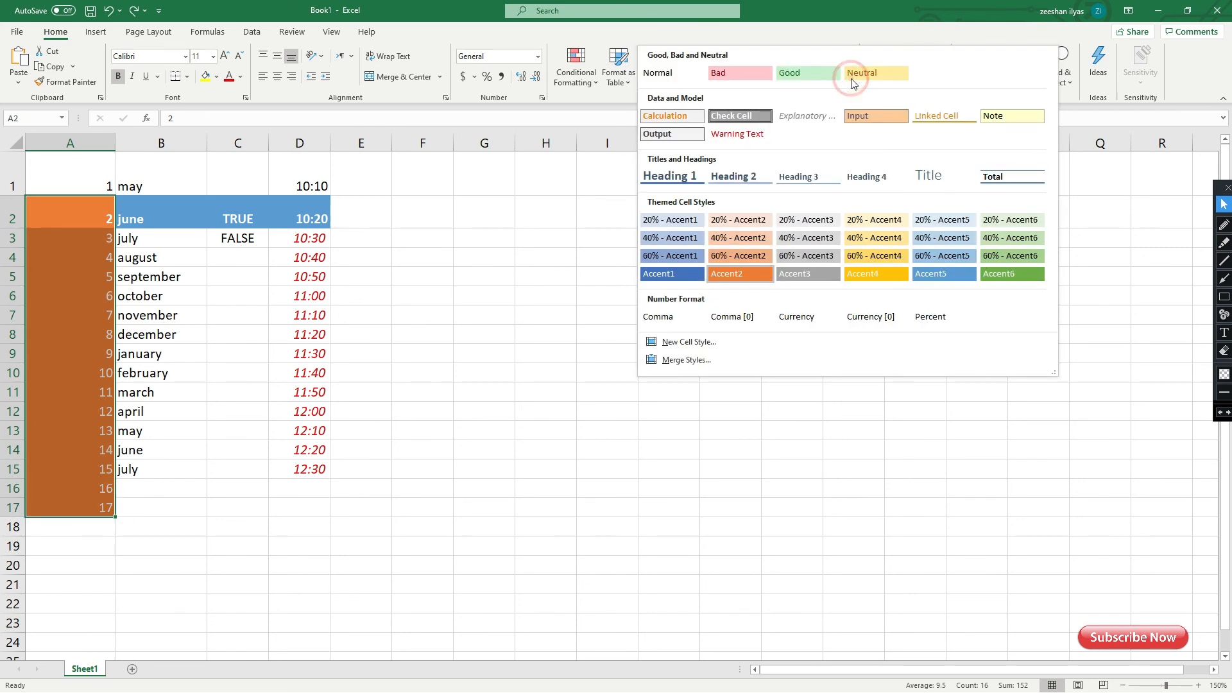
{"action": "right_click", "coordinate": [751, 241]}
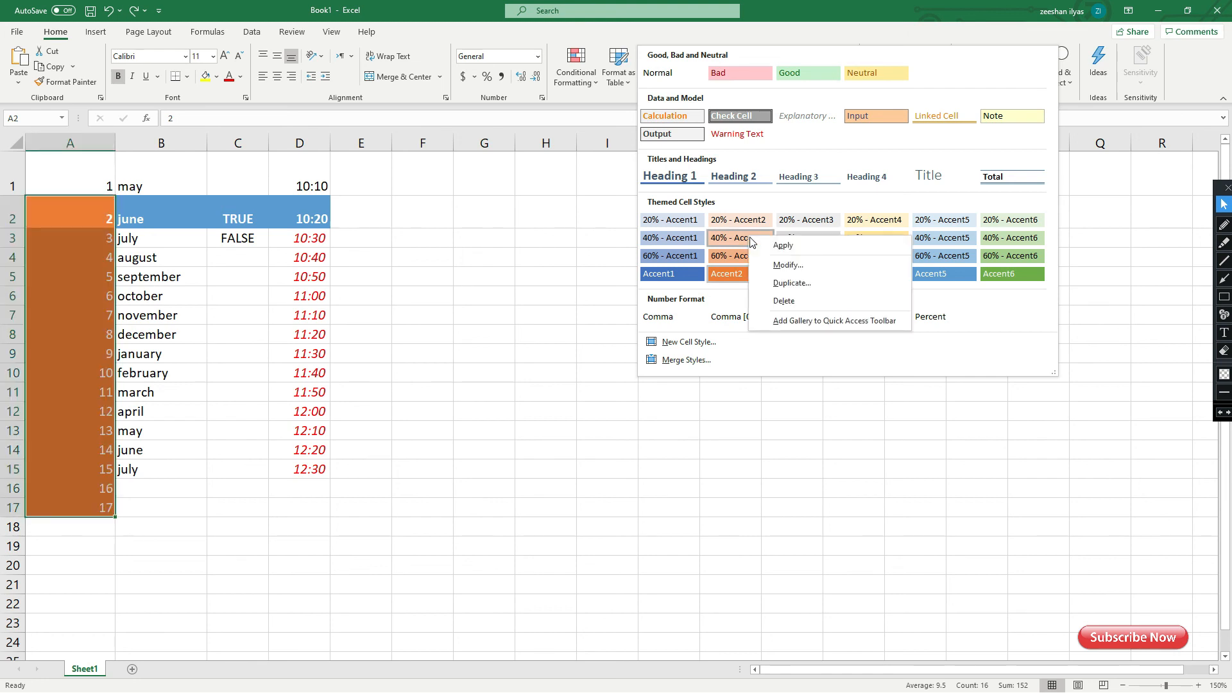
{"action": "left_click", "coordinate": [789, 264]}
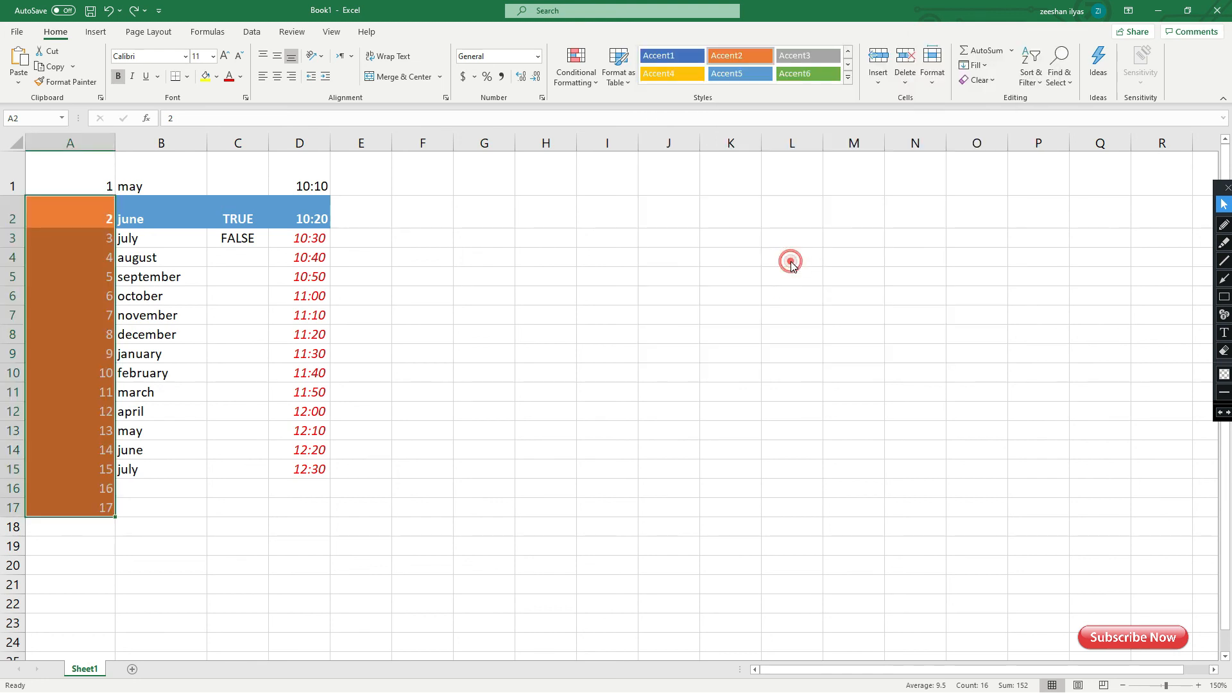
{"action": "left_click_drag", "start_coordinate": [863, 170], "coordinate": [540, 174]}
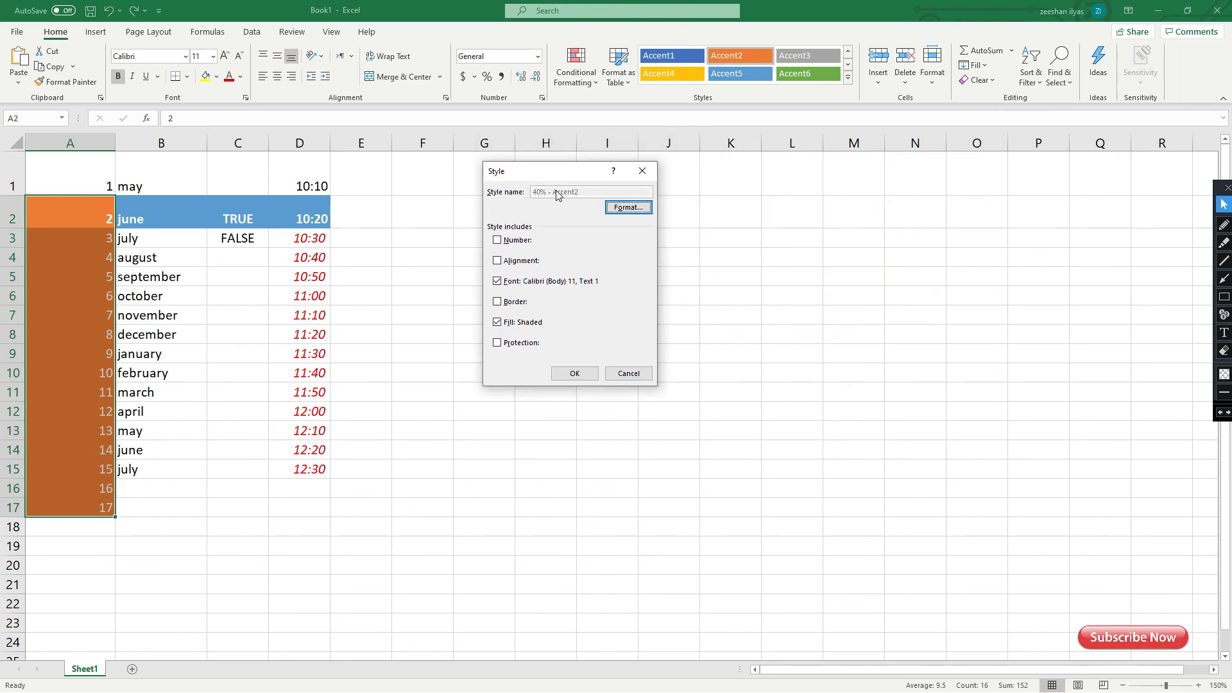
In the 40% - Accent2 style's format settings, set the font to Calibri Light (Headings) at size 16.
{"action": "left_click", "coordinate": [627, 208]}
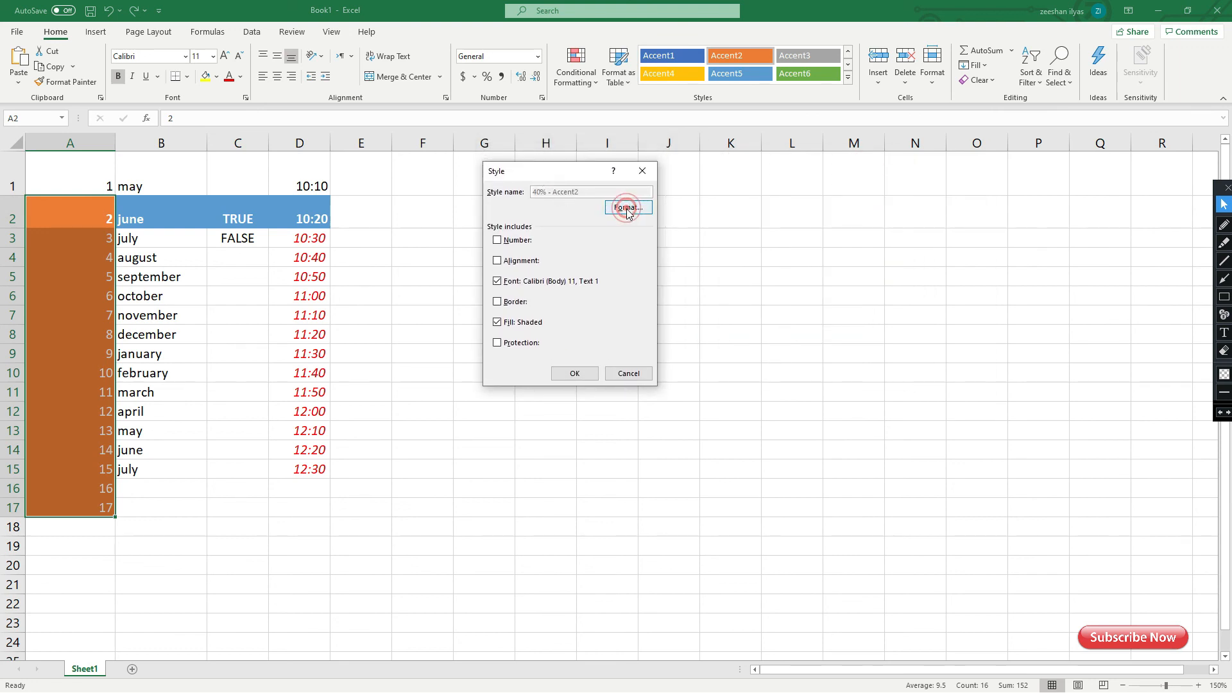
{"action": "left_click_drag", "start_coordinate": [827, 132], "coordinate": [646, 159]}
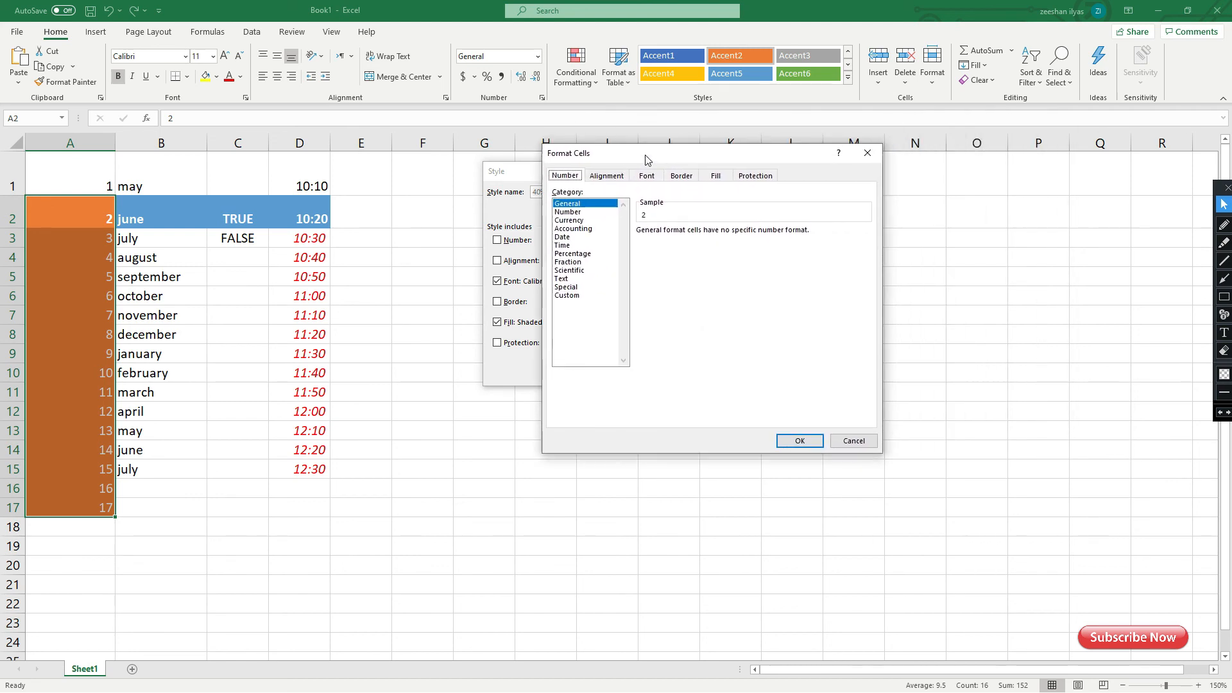
{"action": "left_click", "coordinate": [619, 180]}
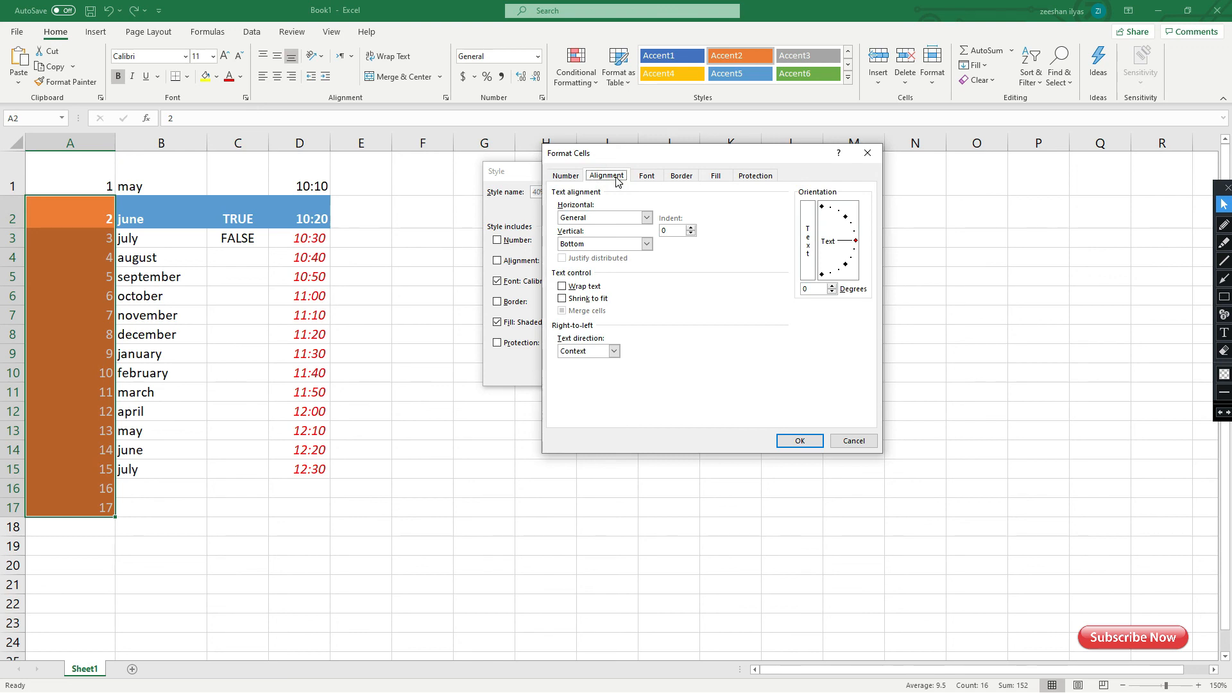
{"action": "left_click", "coordinate": [648, 180]}
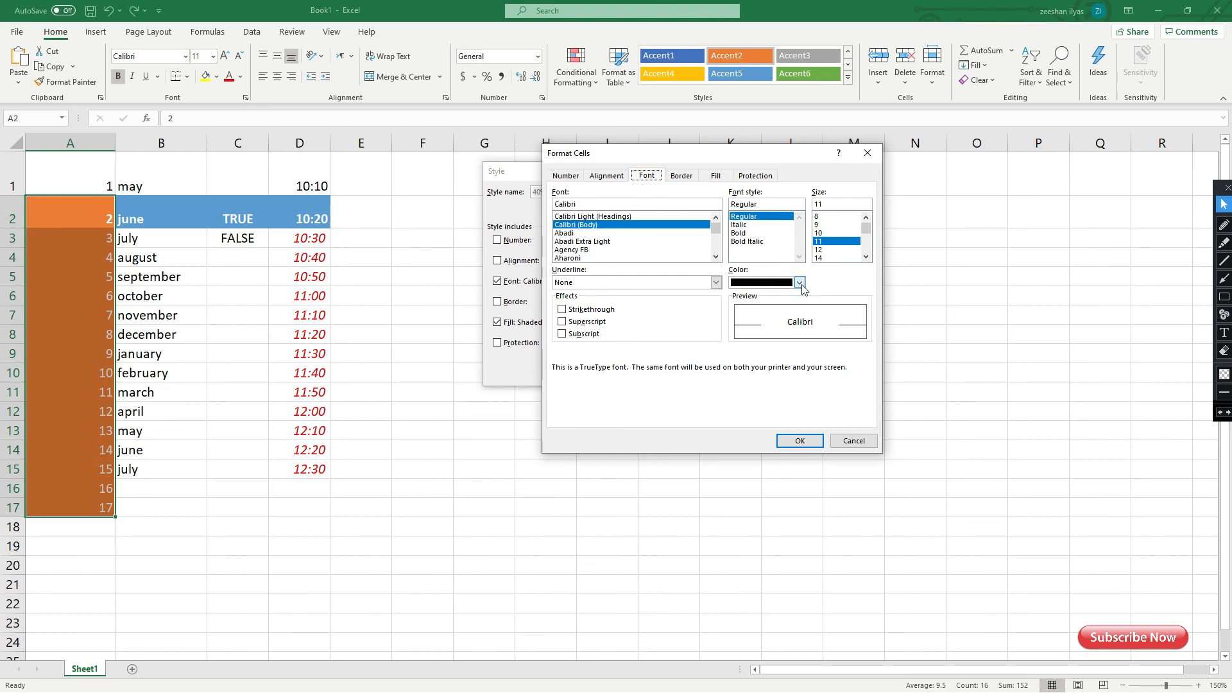
{"action": "left_click", "coordinate": [801, 283]}
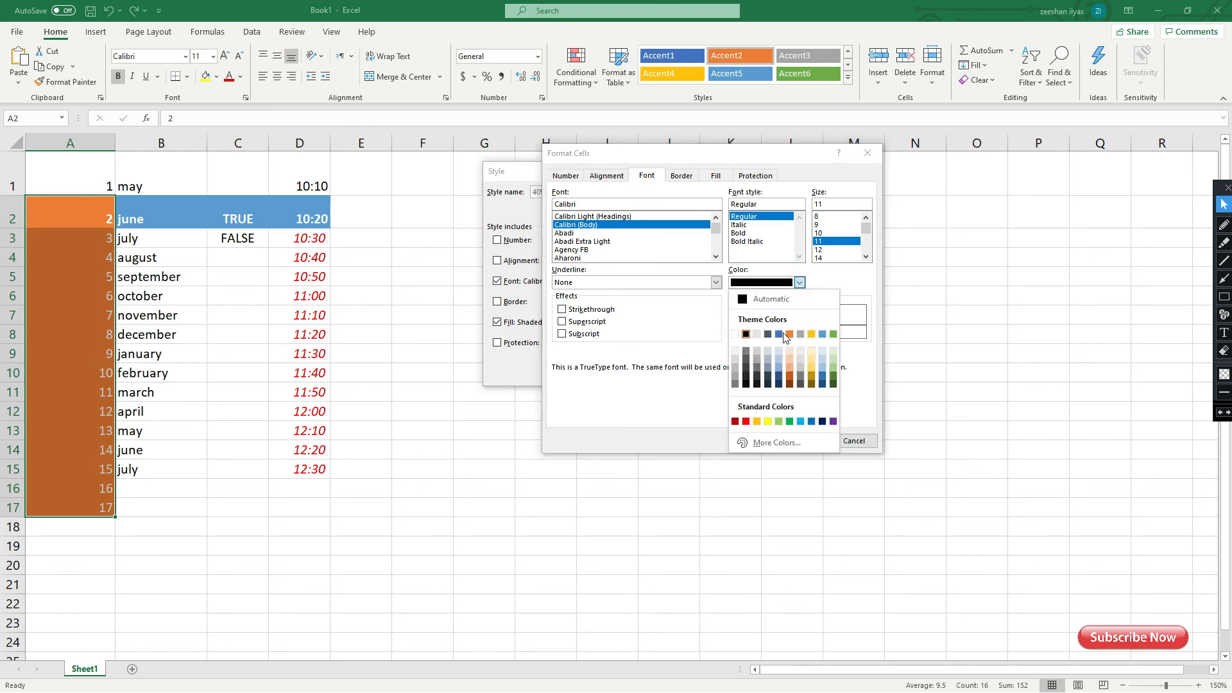
{"action": "left_click", "coordinate": [800, 283]}
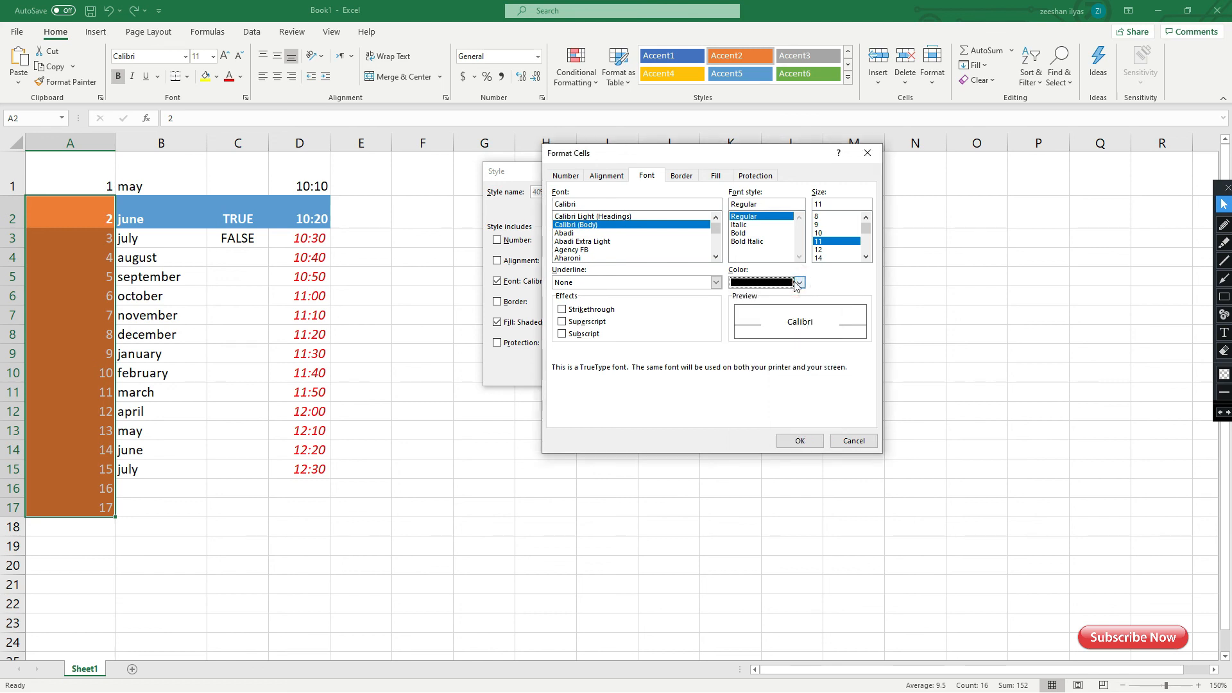
{"action": "left_click", "coordinate": [829, 257]}
{"action": "left_click", "coordinate": [826, 241]}
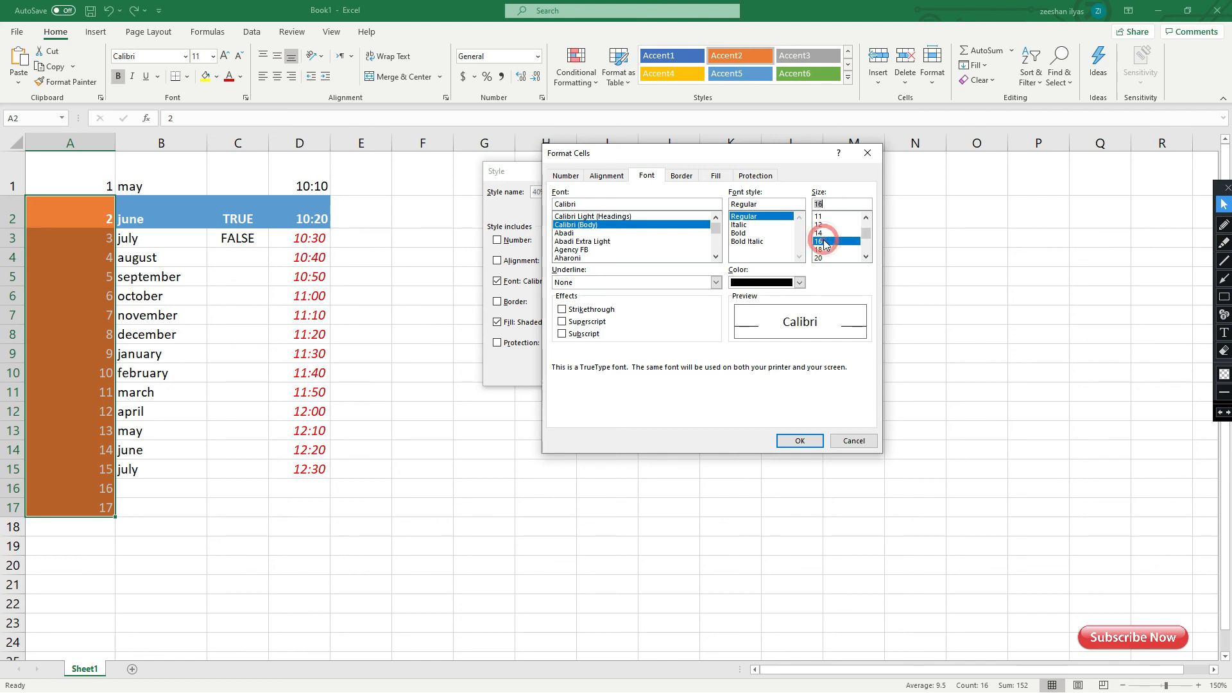
{"action": "left_click", "coordinate": [596, 218]}
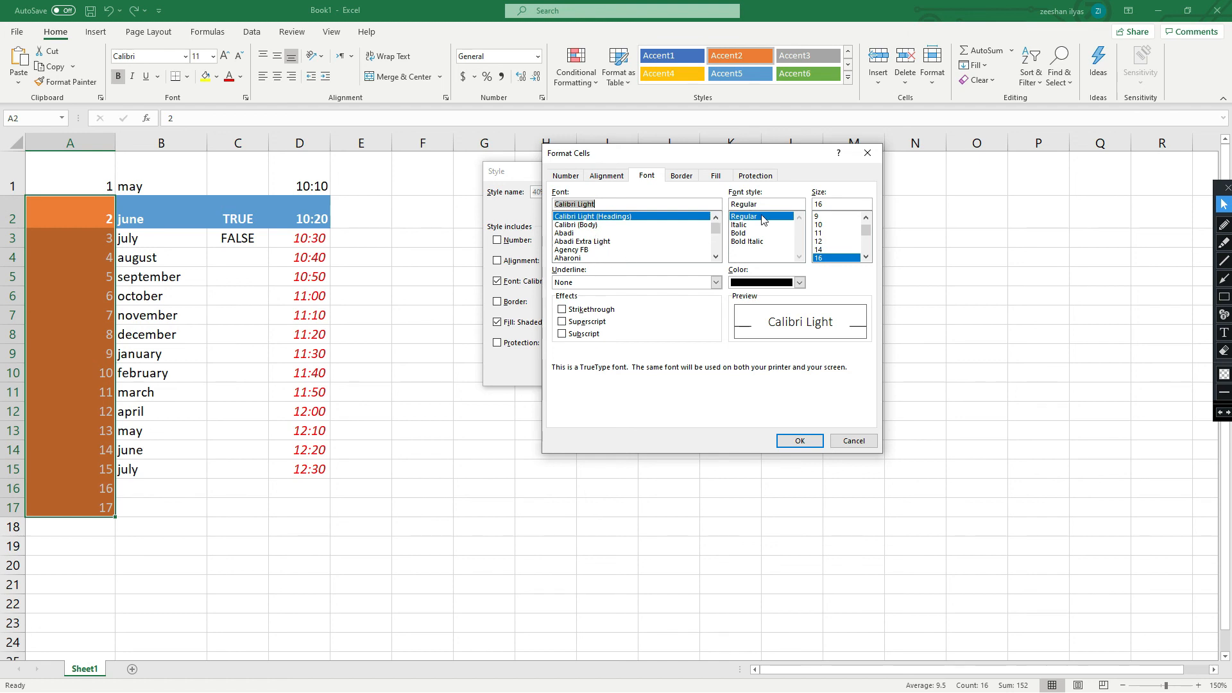
For the 40% - Accent2 style, pick a thick solid border line, set a light green fill, and confirm the style changes.
{"action": "left_click", "coordinate": [682, 177]}
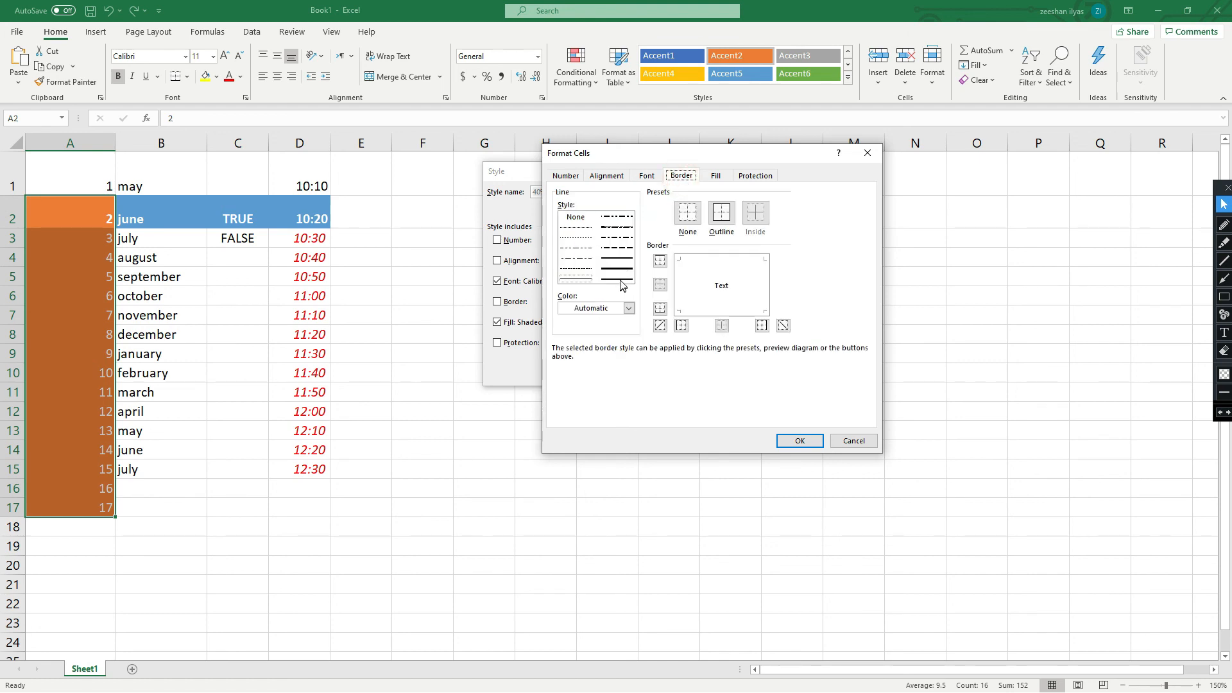
{"action": "left_click", "coordinate": [623, 257]}
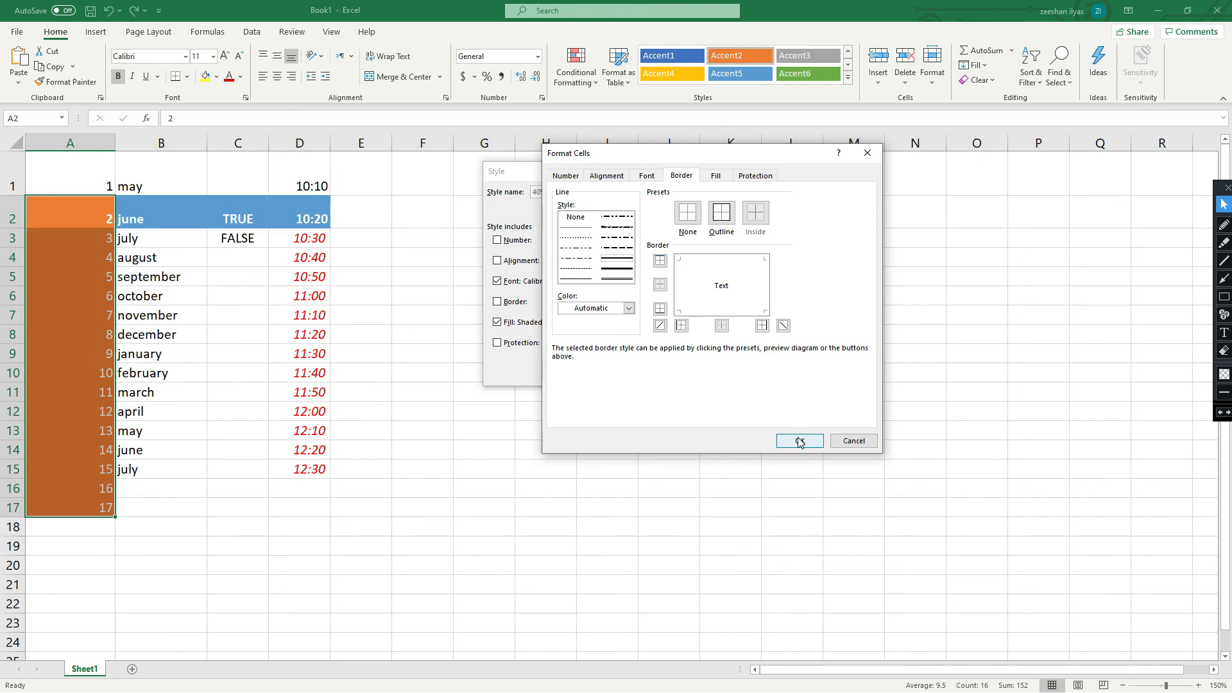
{"action": "left_click", "coordinate": [712, 176]}
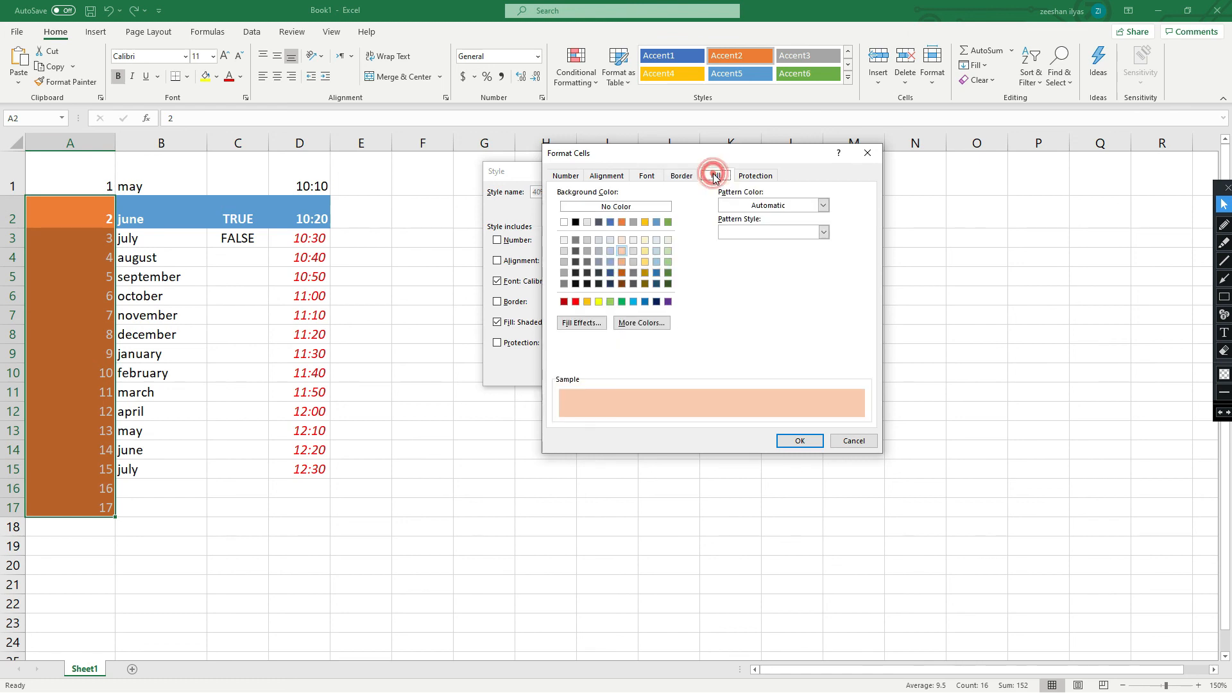
{"action": "left_click", "coordinate": [623, 276]}
{"action": "left_click", "coordinate": [644, 254]}
{"action": "left_click", "coordinate": [645, 261]}
{"action": "left_click", "coordinate": [644, 283]}
{"action": "left_click", "coordinate": [610, 301]}
{"action": "left_click", "coordinate": [799, 440]}
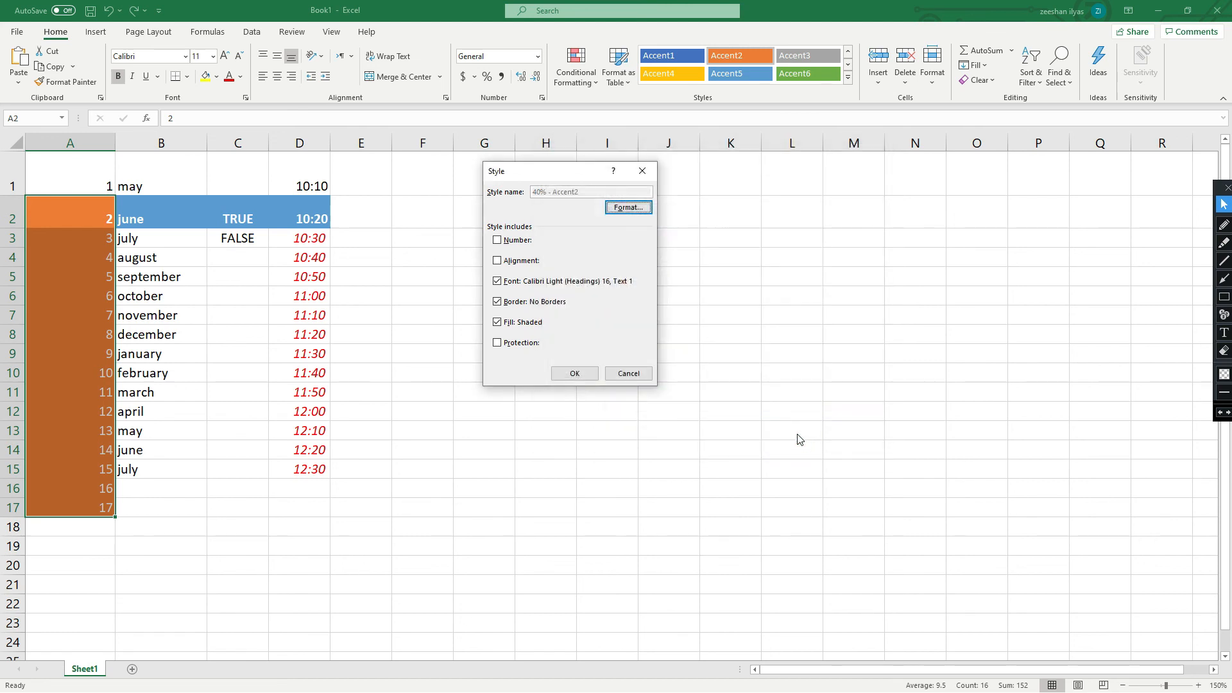
{"action": "left_click", "coordinate": [585, 373]}
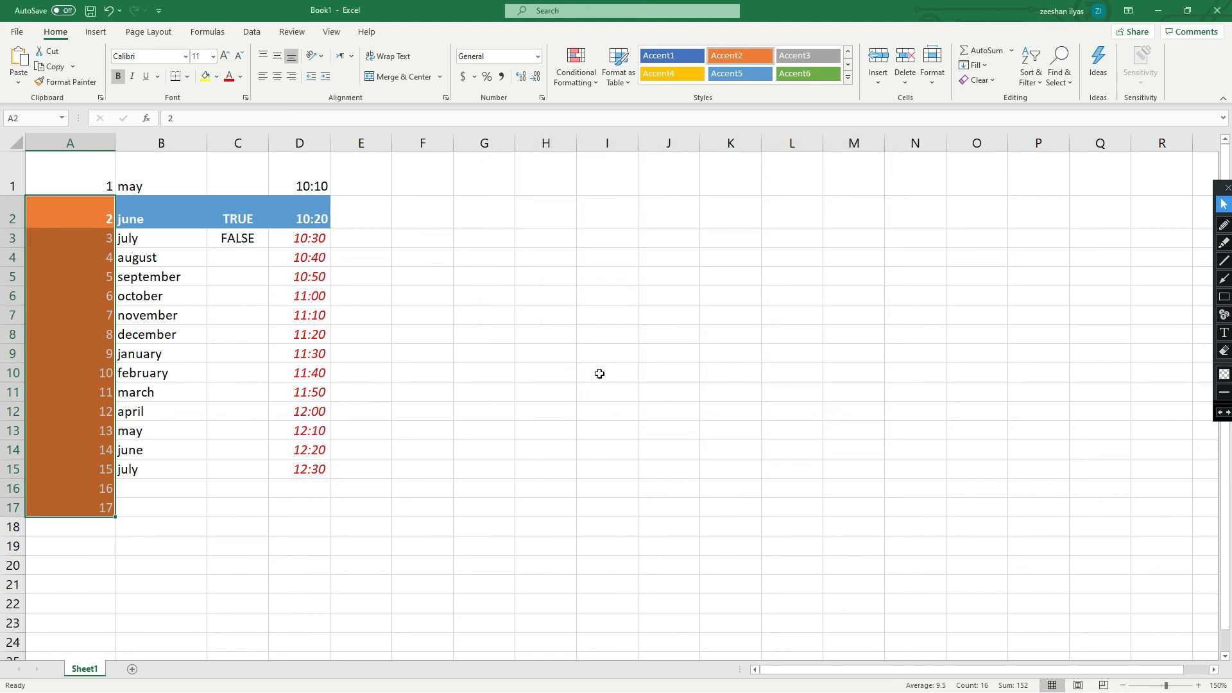
Apply the modified 40% - Accent2 cell style to A2:A17 and check individual cells in the column.
{"action": "left_click", "coordinate": [847, 77]}
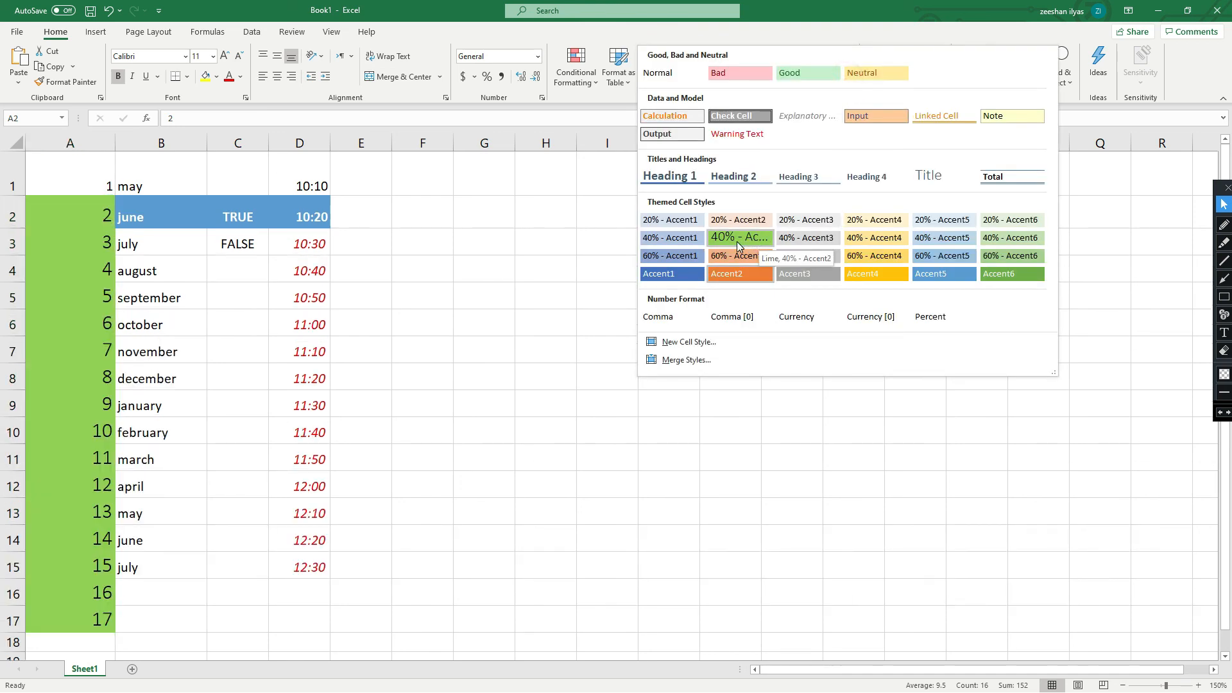
{"action": "left_click", "coordinate": [738, 244]}
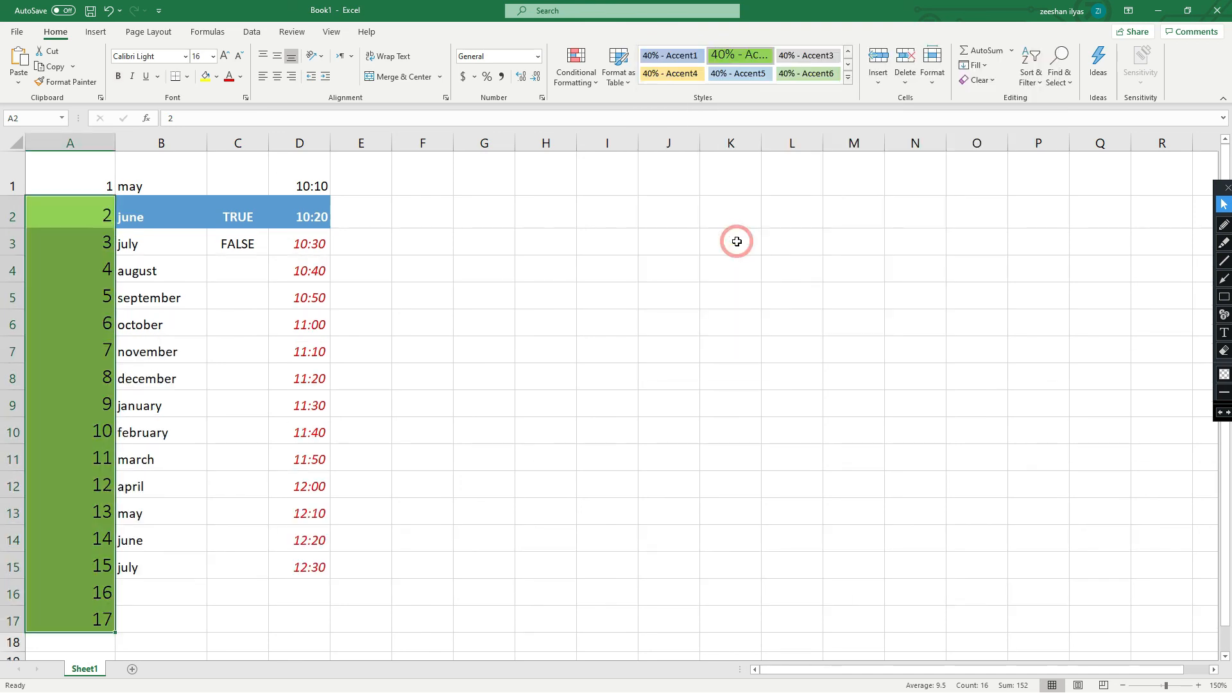
{"action": "left_click", "coordinate": [77, 343]}
{"action": "left_click", "coordinate": [99, 224]}
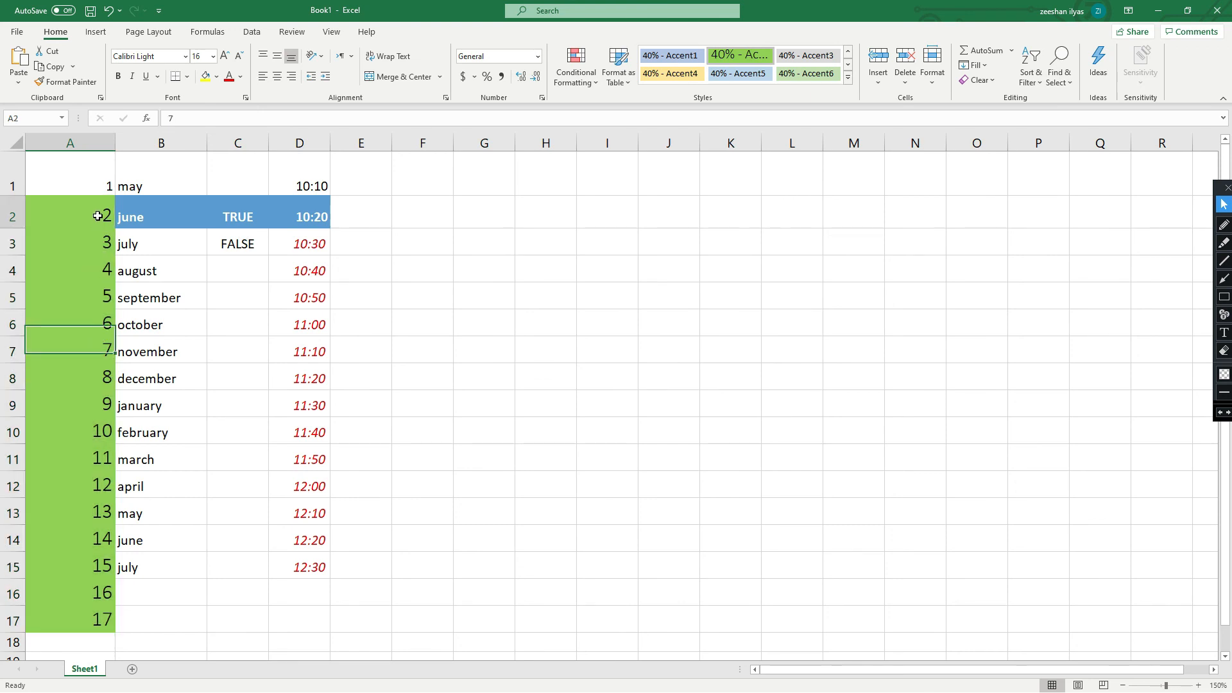
{"action": "left_click", "coordinate": [100, 249]}
{"action": "left_click", "coordinate": [98, 278]}
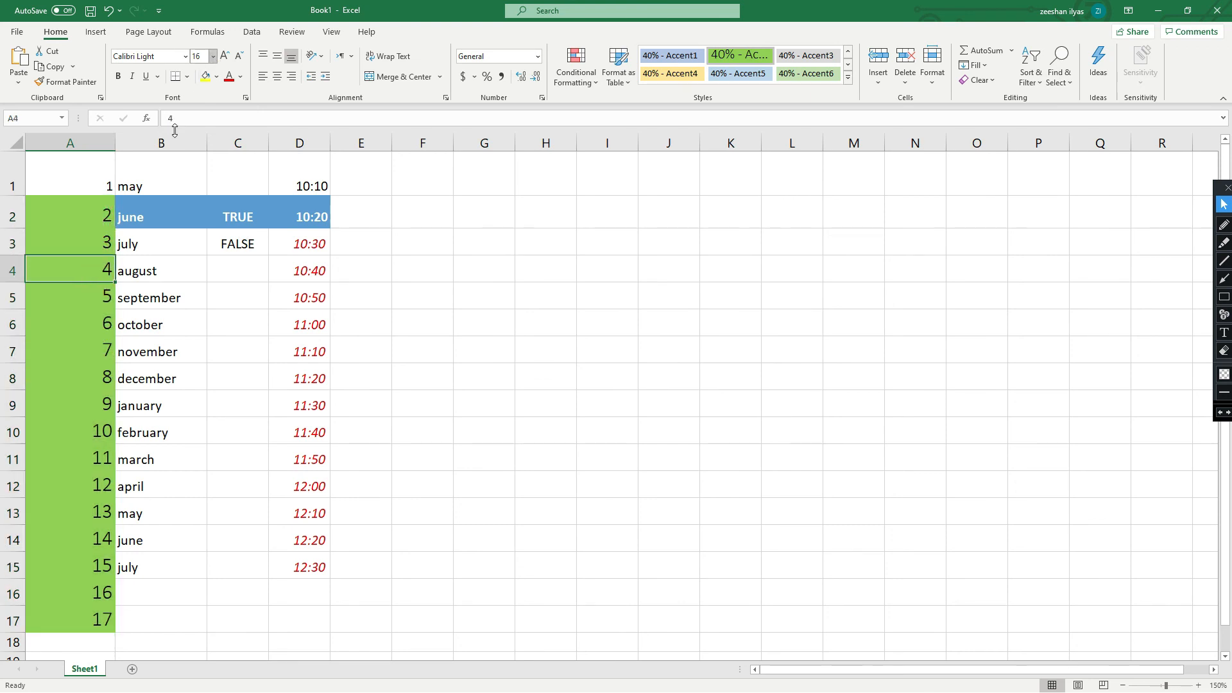
Reapply the 40% - Accent2 cell style to A2:A11 and clear the selection by moving to G2.
{"action": "left_click", "coordinate": [77, 246]}
{"action": "left_click_drag", "start_coordinate": [88, 204], "coordinate": [83, 454]}
{"action": "left_click", "coordinate": [847, 77]}
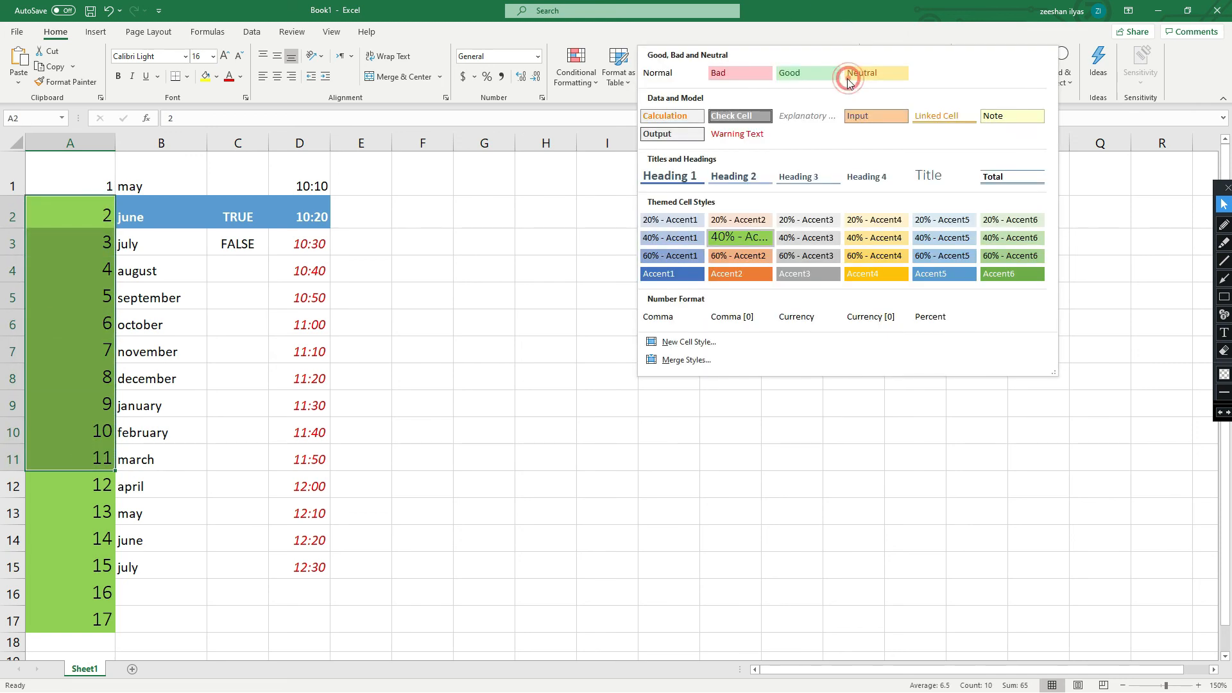
{"action": "left_click", "coordinate": [740, 237]}
{"action": "left_click", "coordinate": [460, 201]}
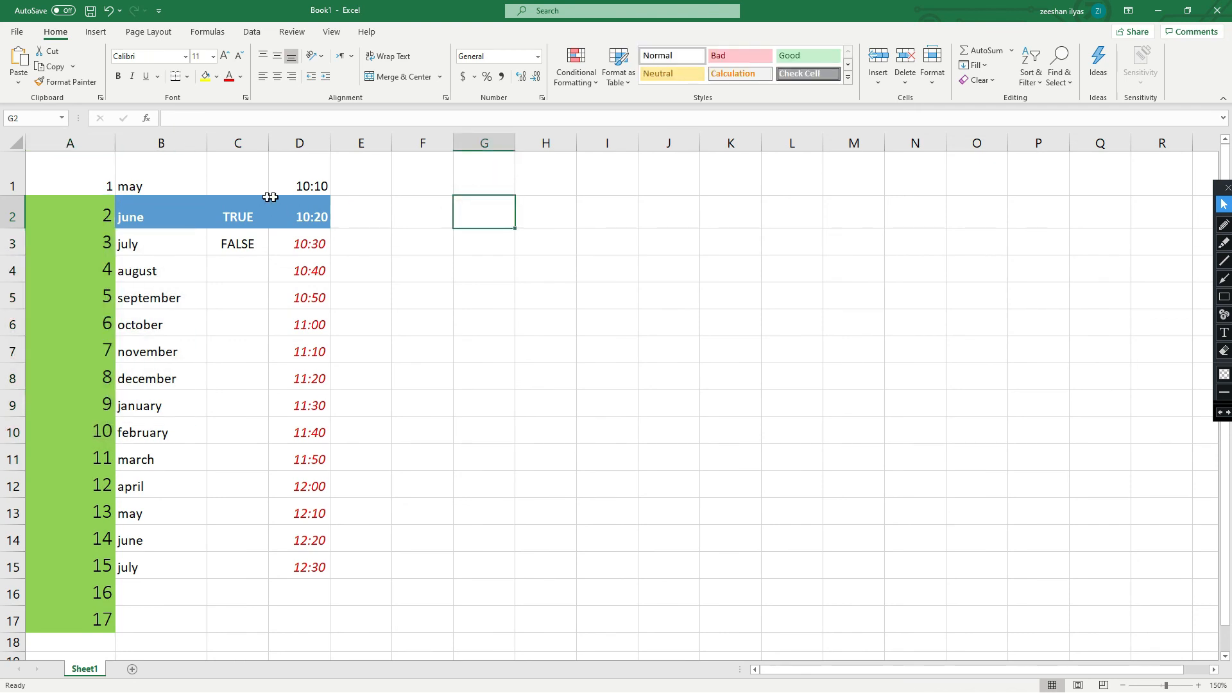